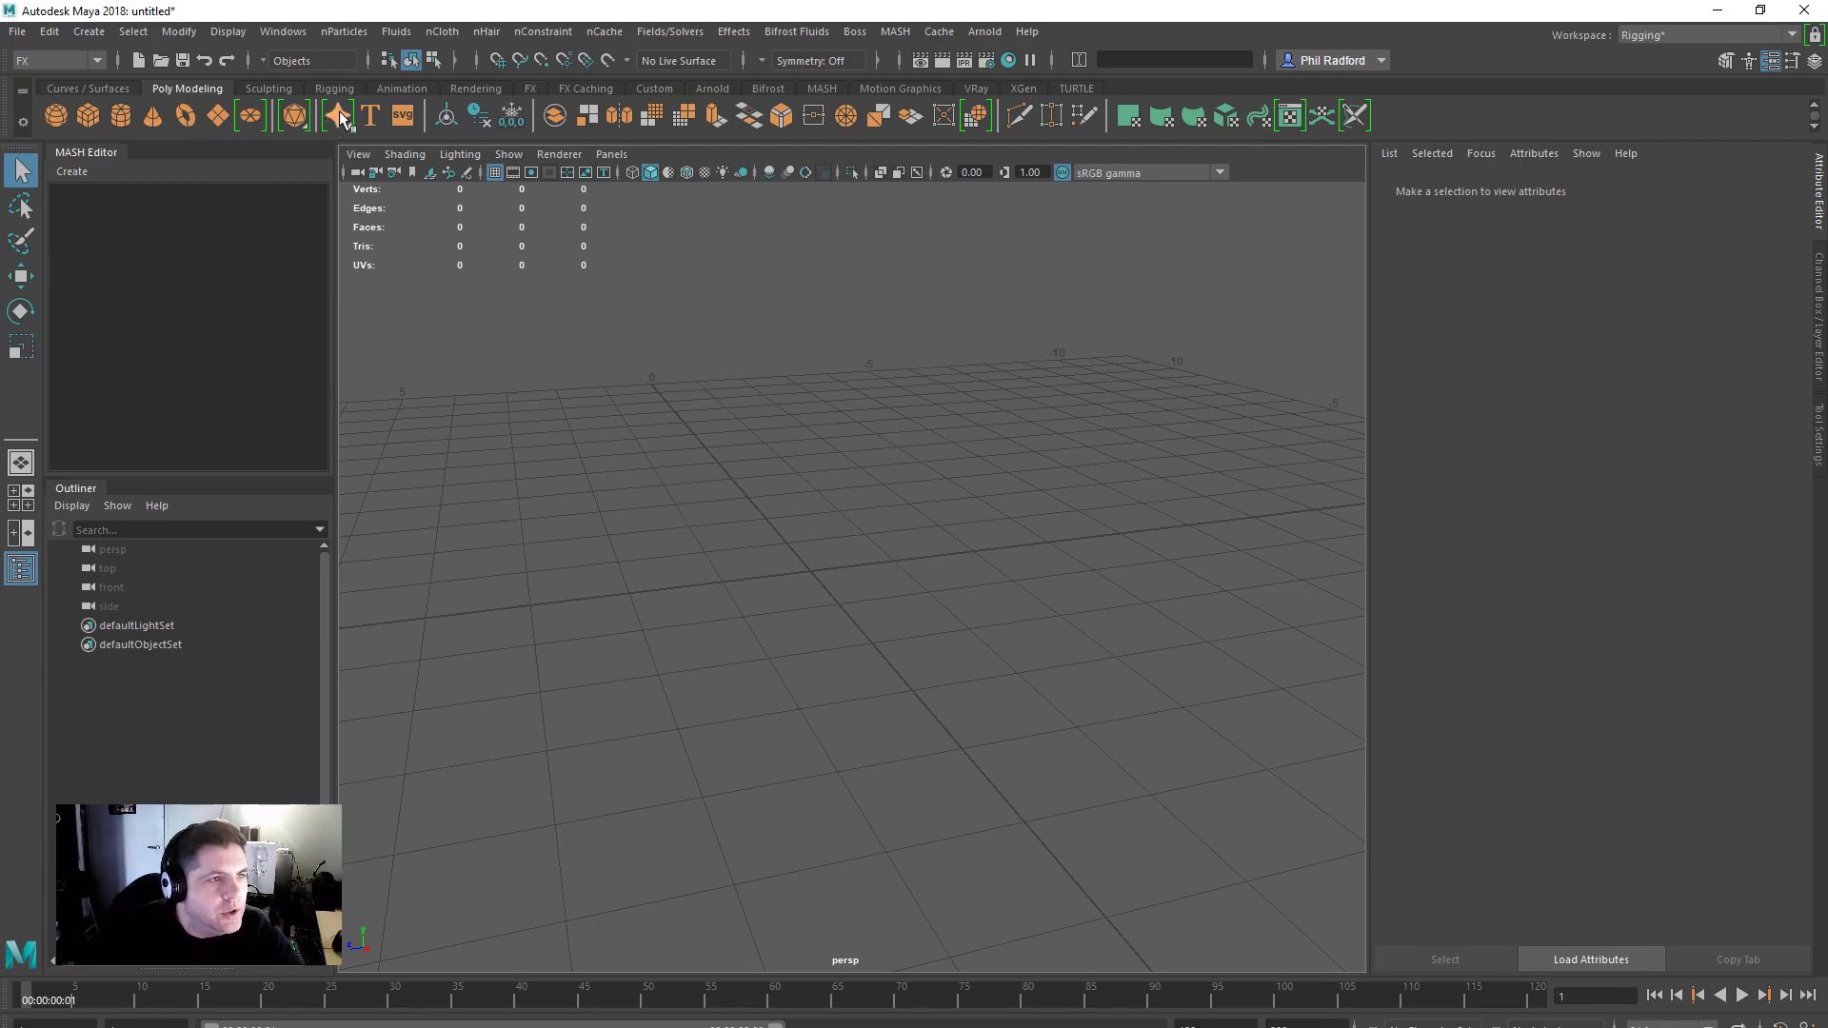
# Step: Create a polygon super shape at the centre of the grid
pyautogui.click(89, 31)
pyautogui.moveTo(183, 103)
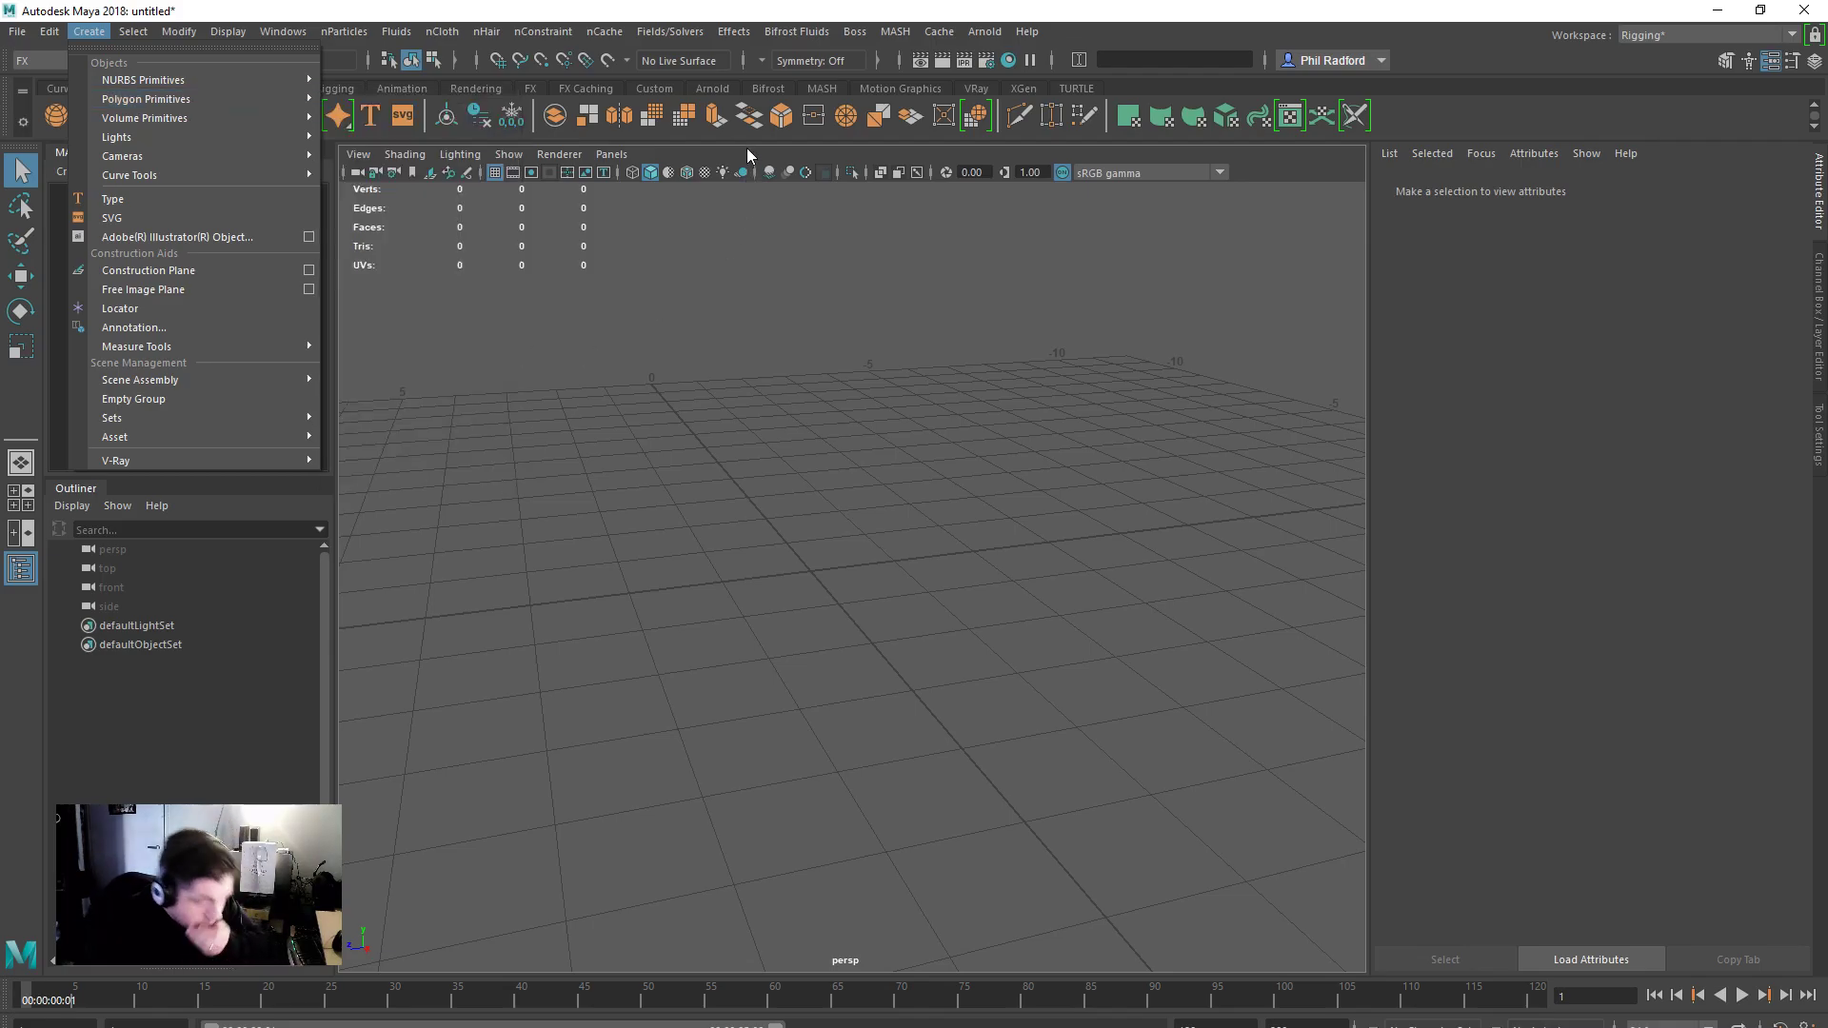
pyautogui.click(651, 143)
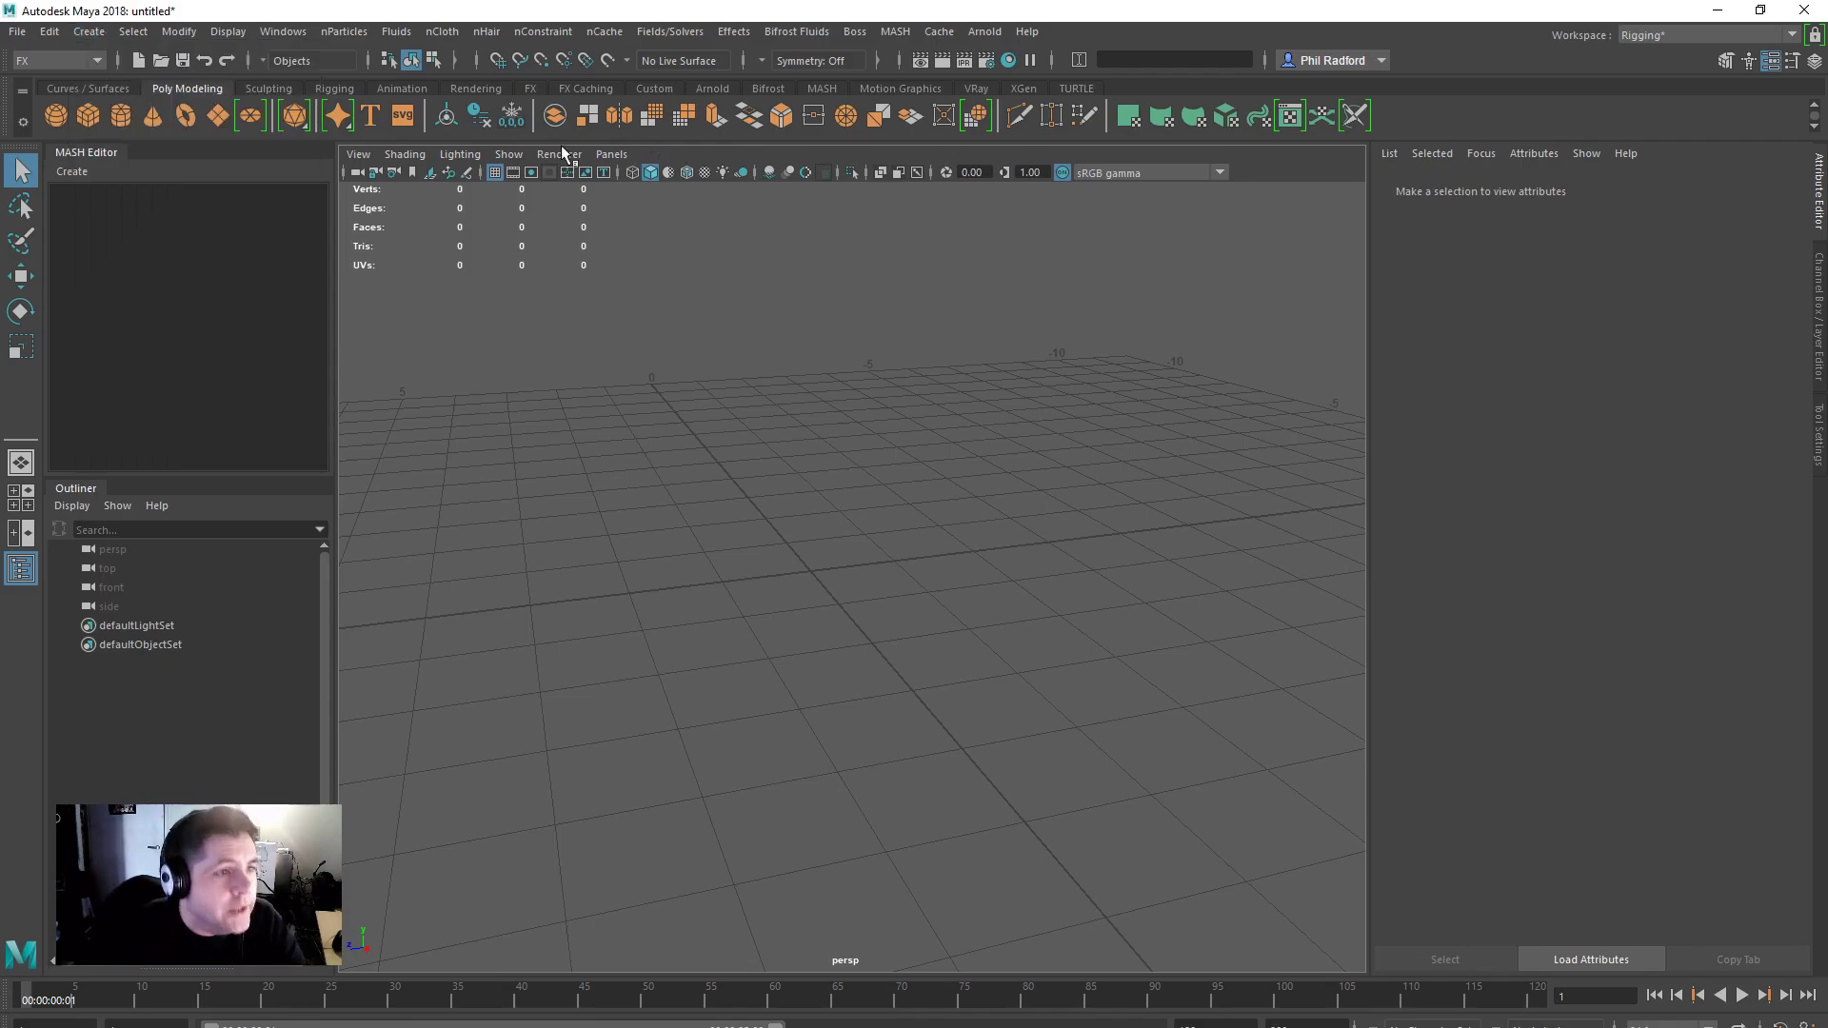
pyautogui.click(345, 121)
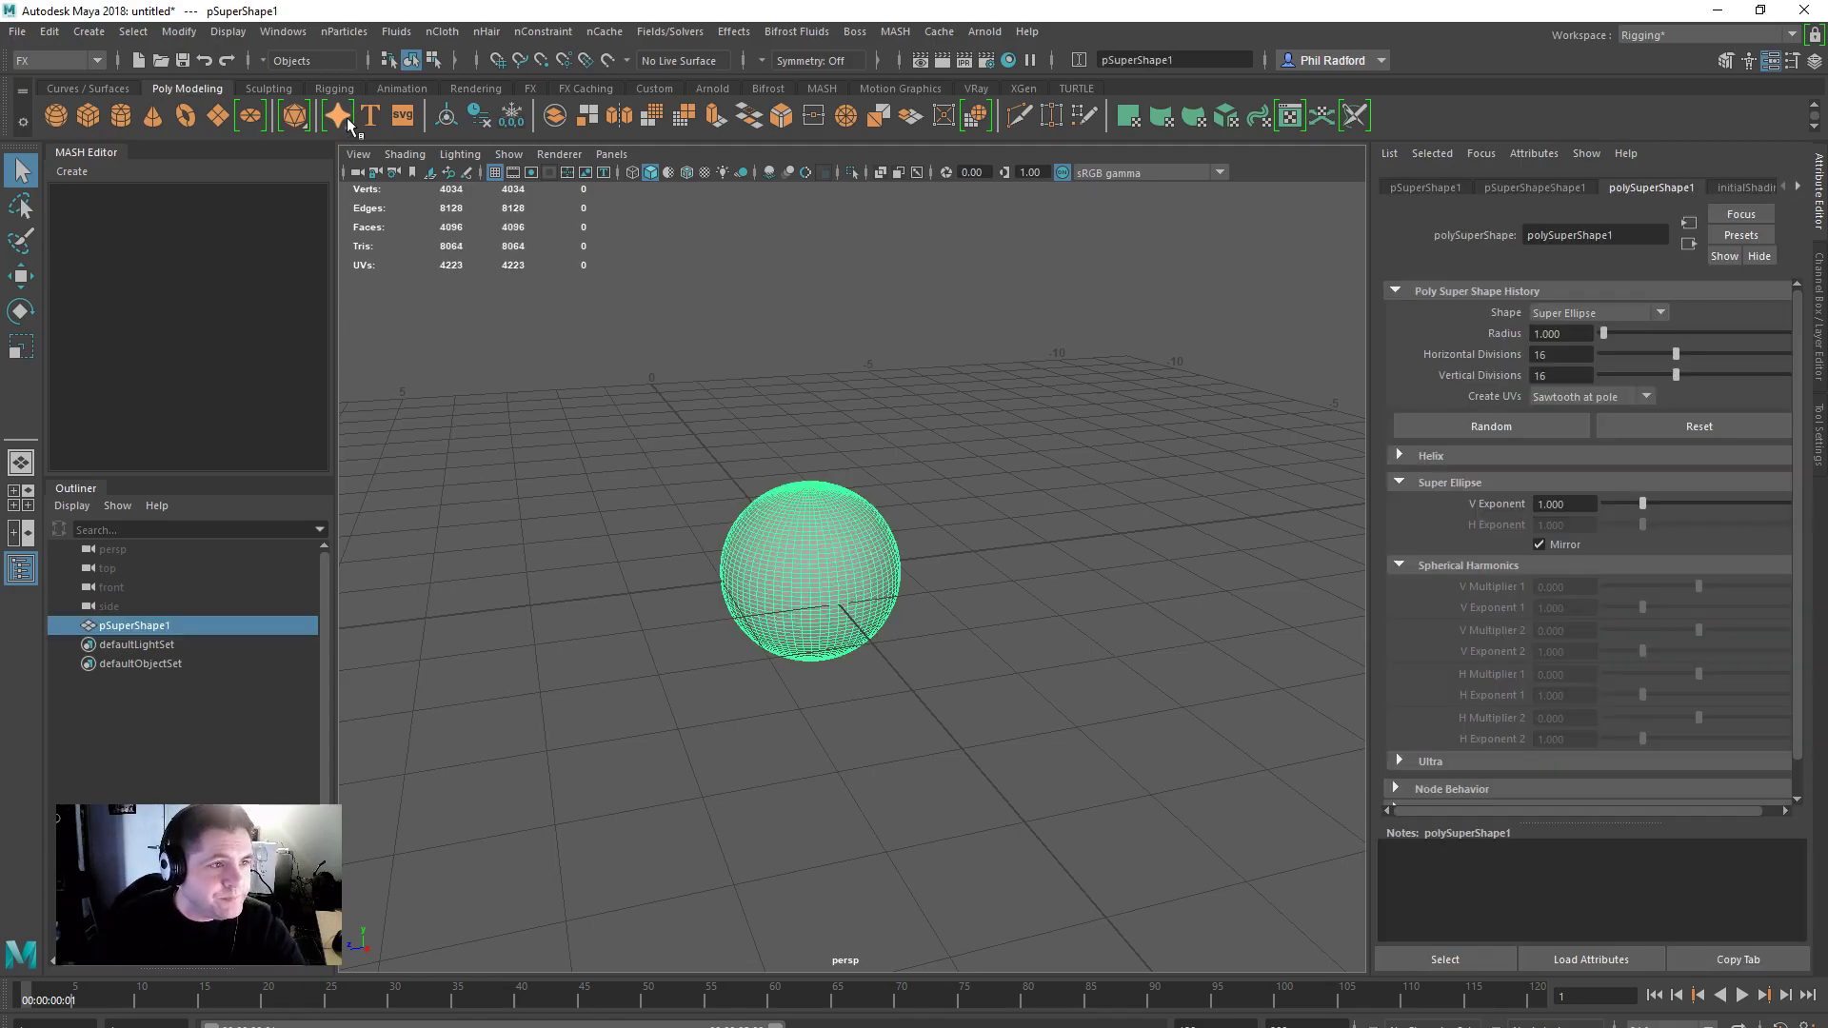
pyautogui.keyDown('alt'); pyautogui.moveTo(659, 592); pyautogui.dragTo(1028, 619); pyautogui.keyUp('alt')
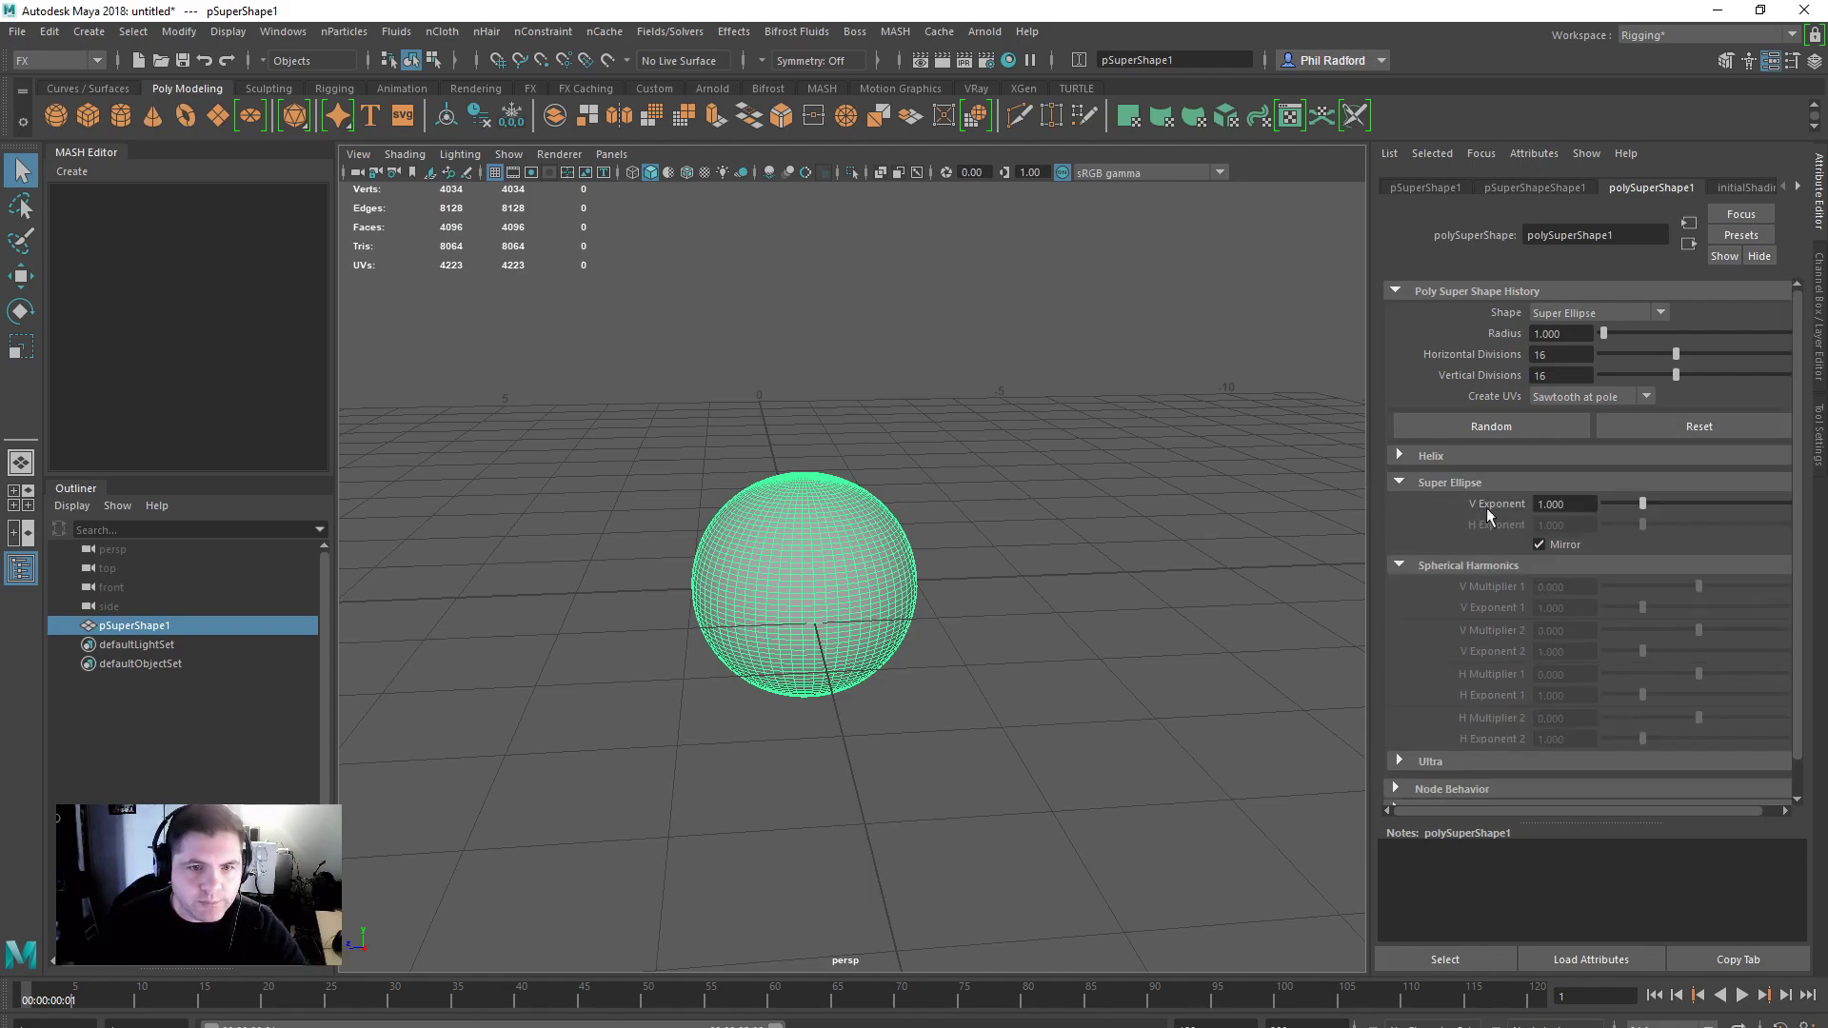
# Step: Set the super ellipse's V Exponent to about 2.32, disable Mirror, and set the H Exponent to about 2.216
pyautogui.moveTo(1641, 505); pyautogui.dragTo(1693, 579)
pyautogui.click(1550, 541)
pyautogui.click(1550, 541)
pyautogui.click(1550, 541)
pyautogui.moveTo(1628, 512); pyautogui.dragTo(1687, 535)
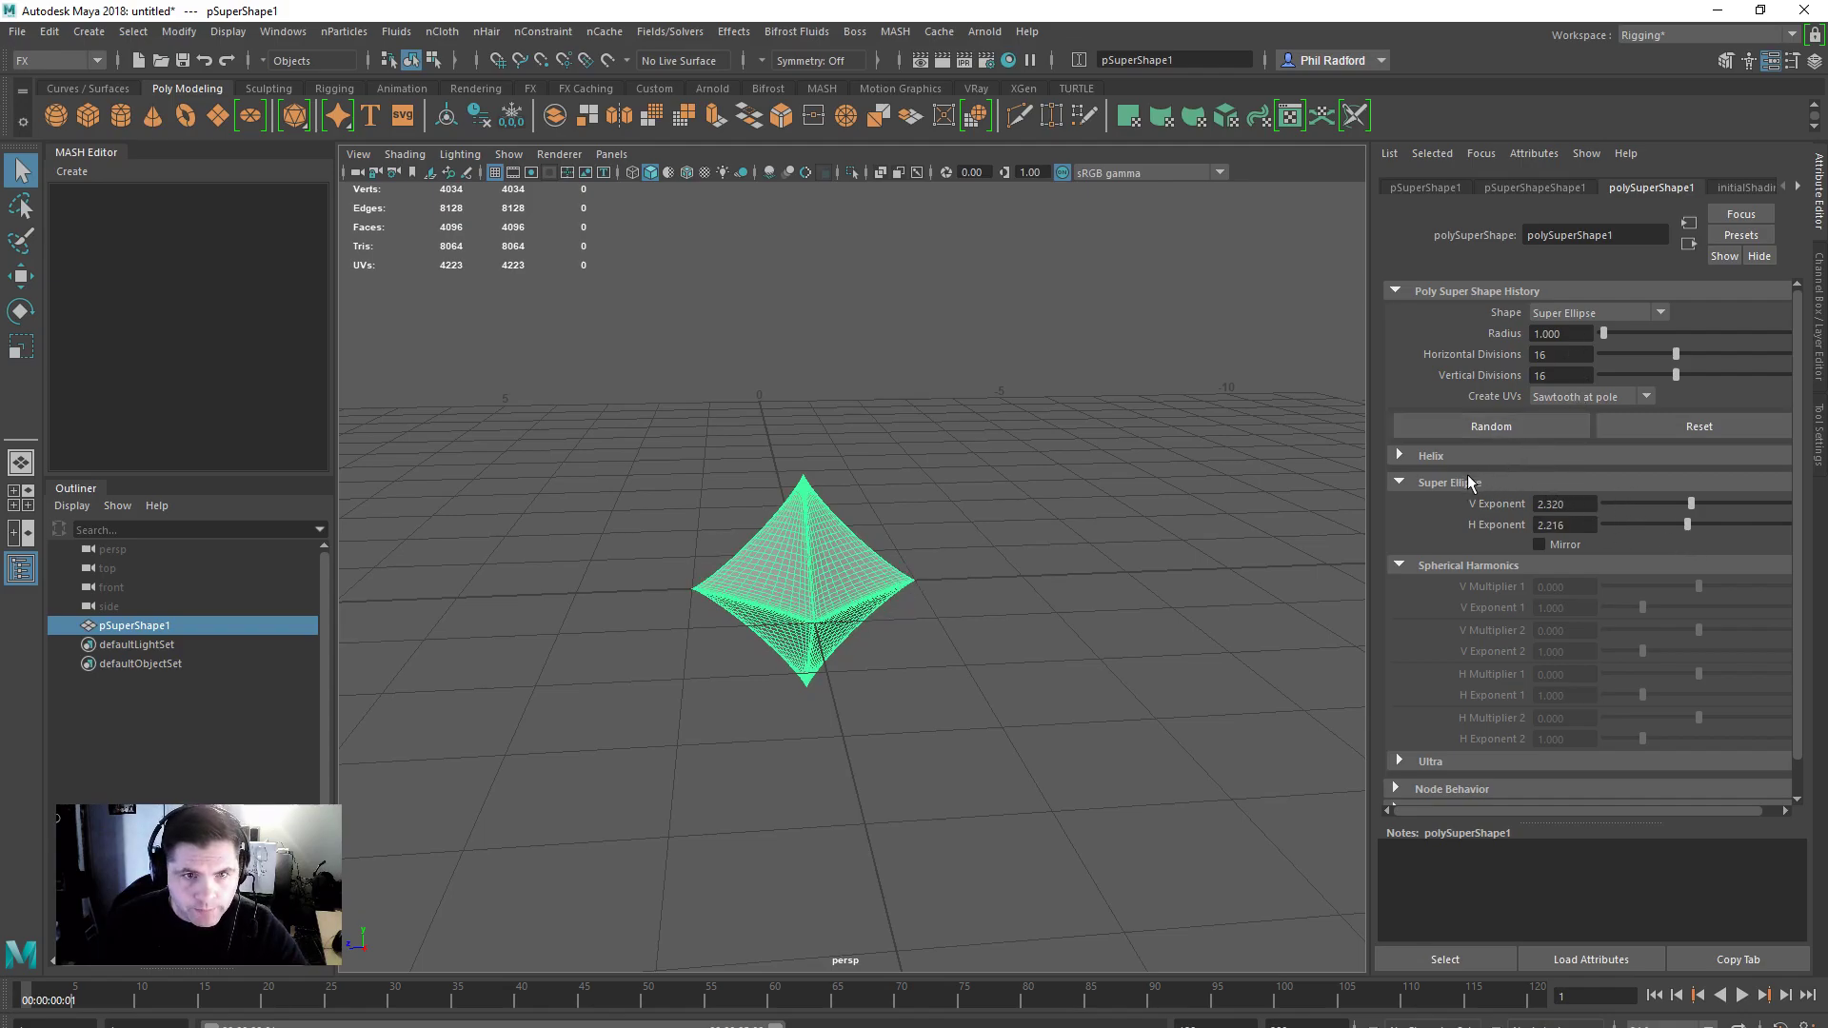
# Step: Change the super shape's type to Spherical Harmonics and set V Multiplier 1 to 0 after a trial change
pyautogui.click(1600, 315)
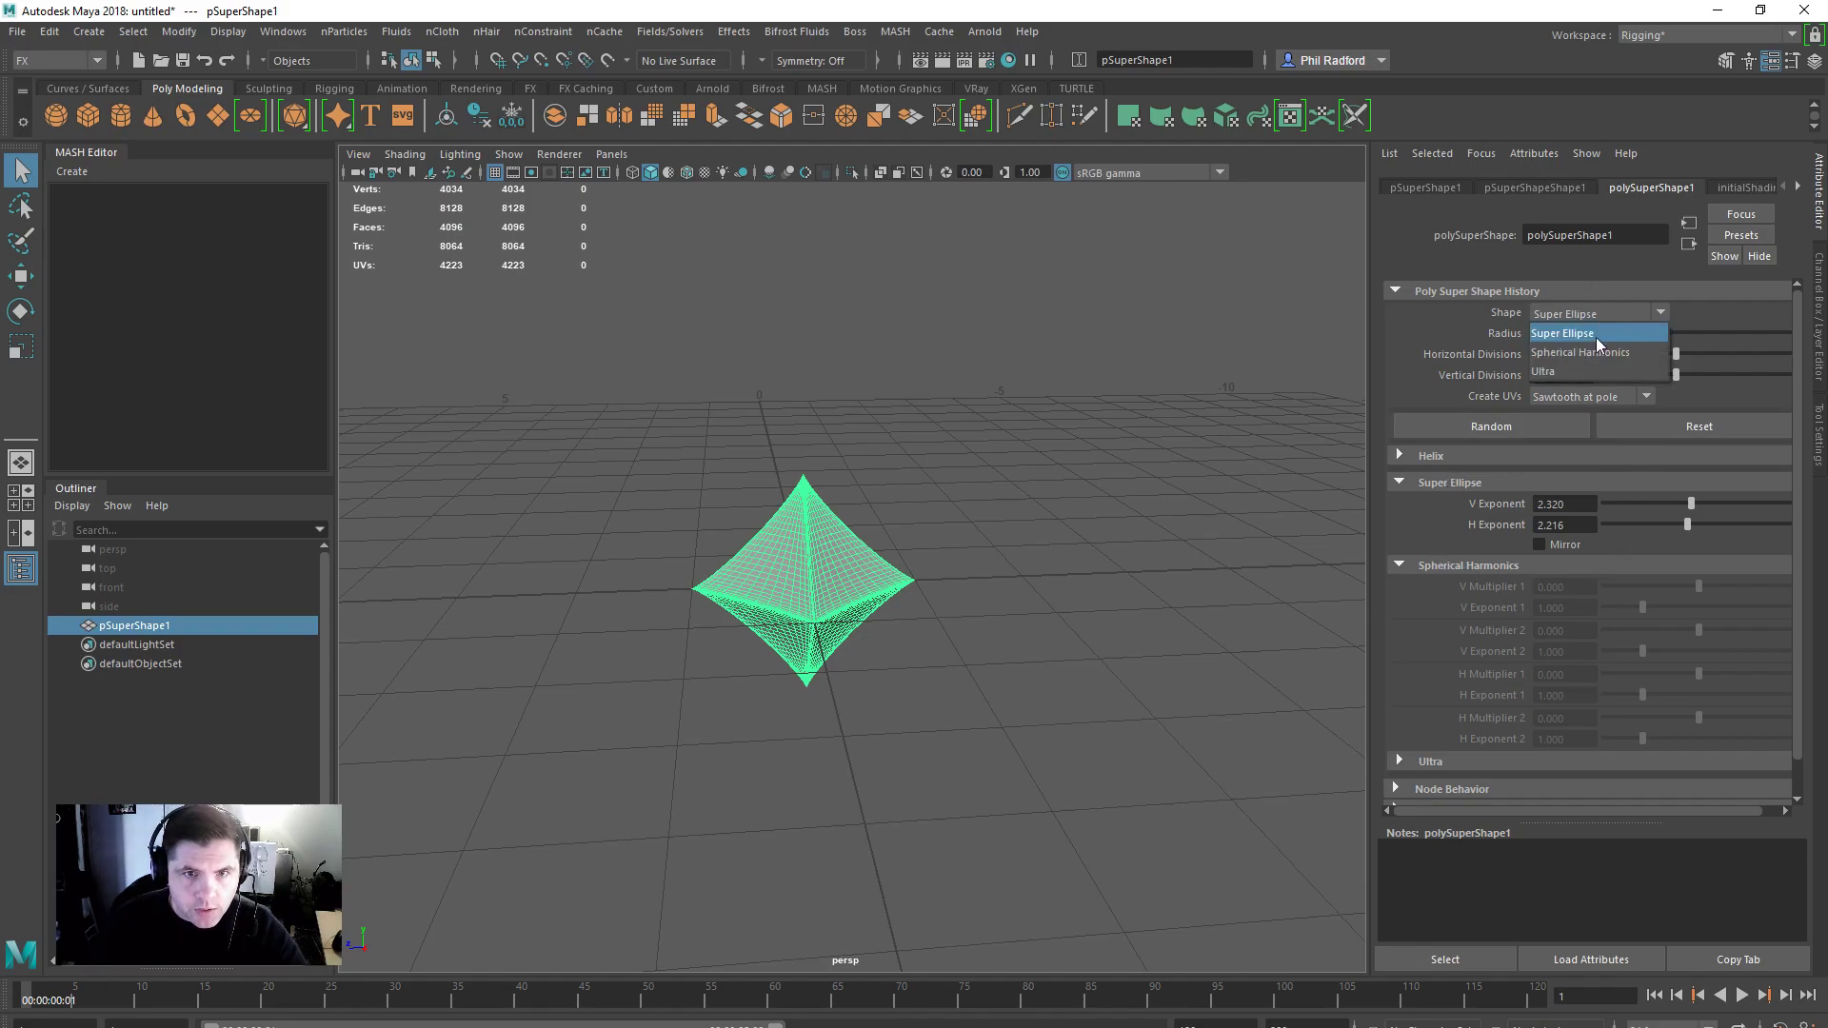
pyautogui.click(1593, 350)
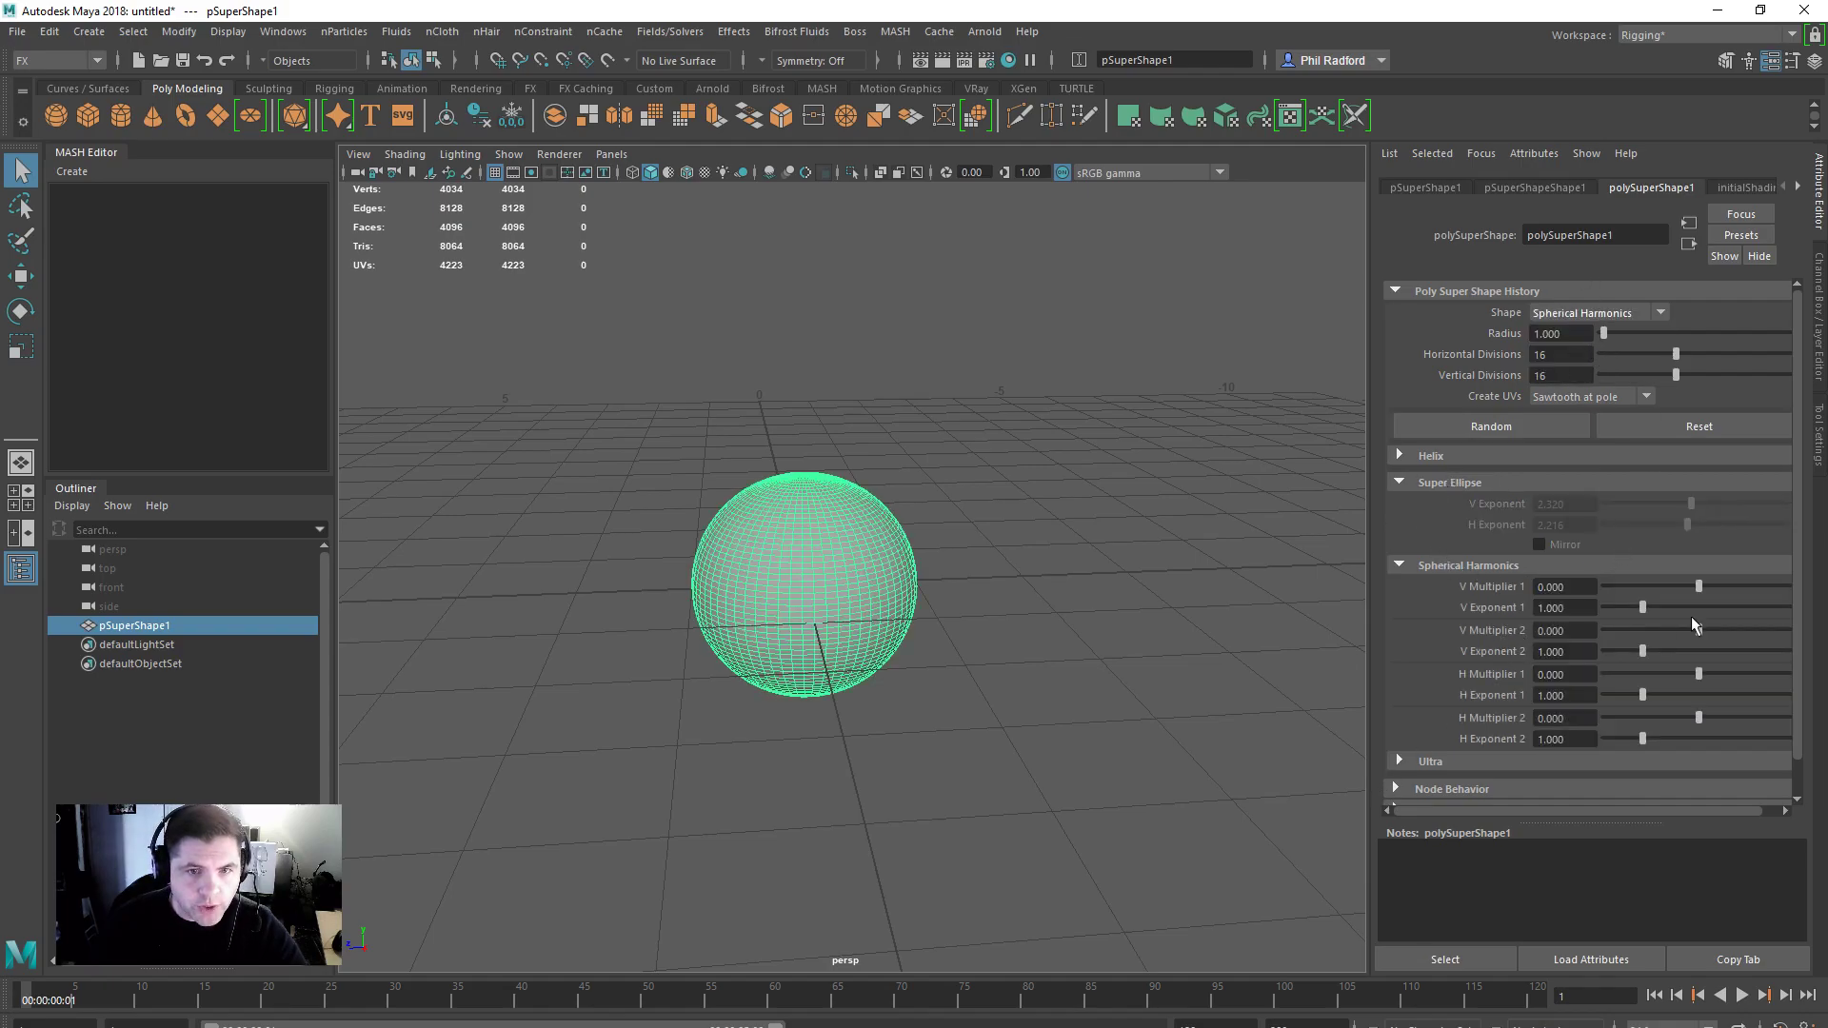
pyautogui.moveTo(1699, 588)
pyautogui.mouseDown()
pyautogui.moveTo(1649, 591)
pyautogui.moveTo(1714, 588)
pyautogui.moveTo(1695, 586)
pyautogui.mouseUp()
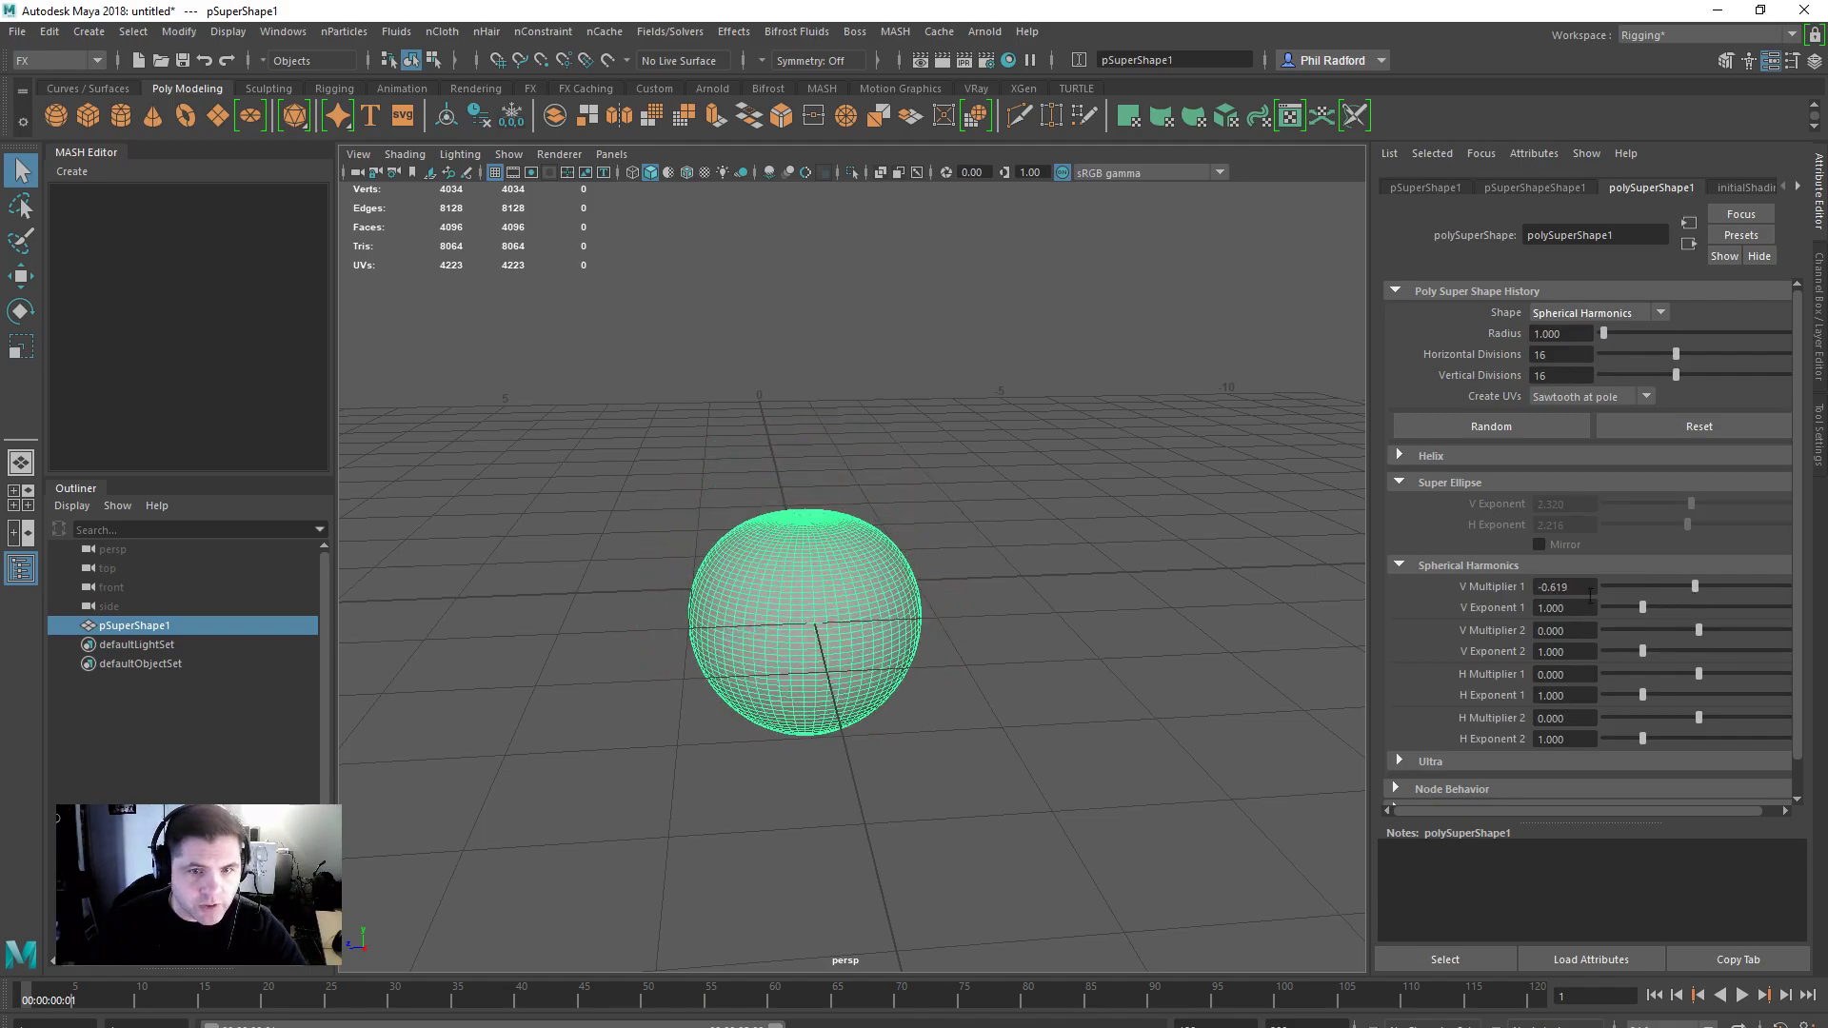
pyautogui.moveTo(1585, 593); pyautogui.dragTo(1435, 582)
pyautogui.write('0')
pyautogui.press('Return')
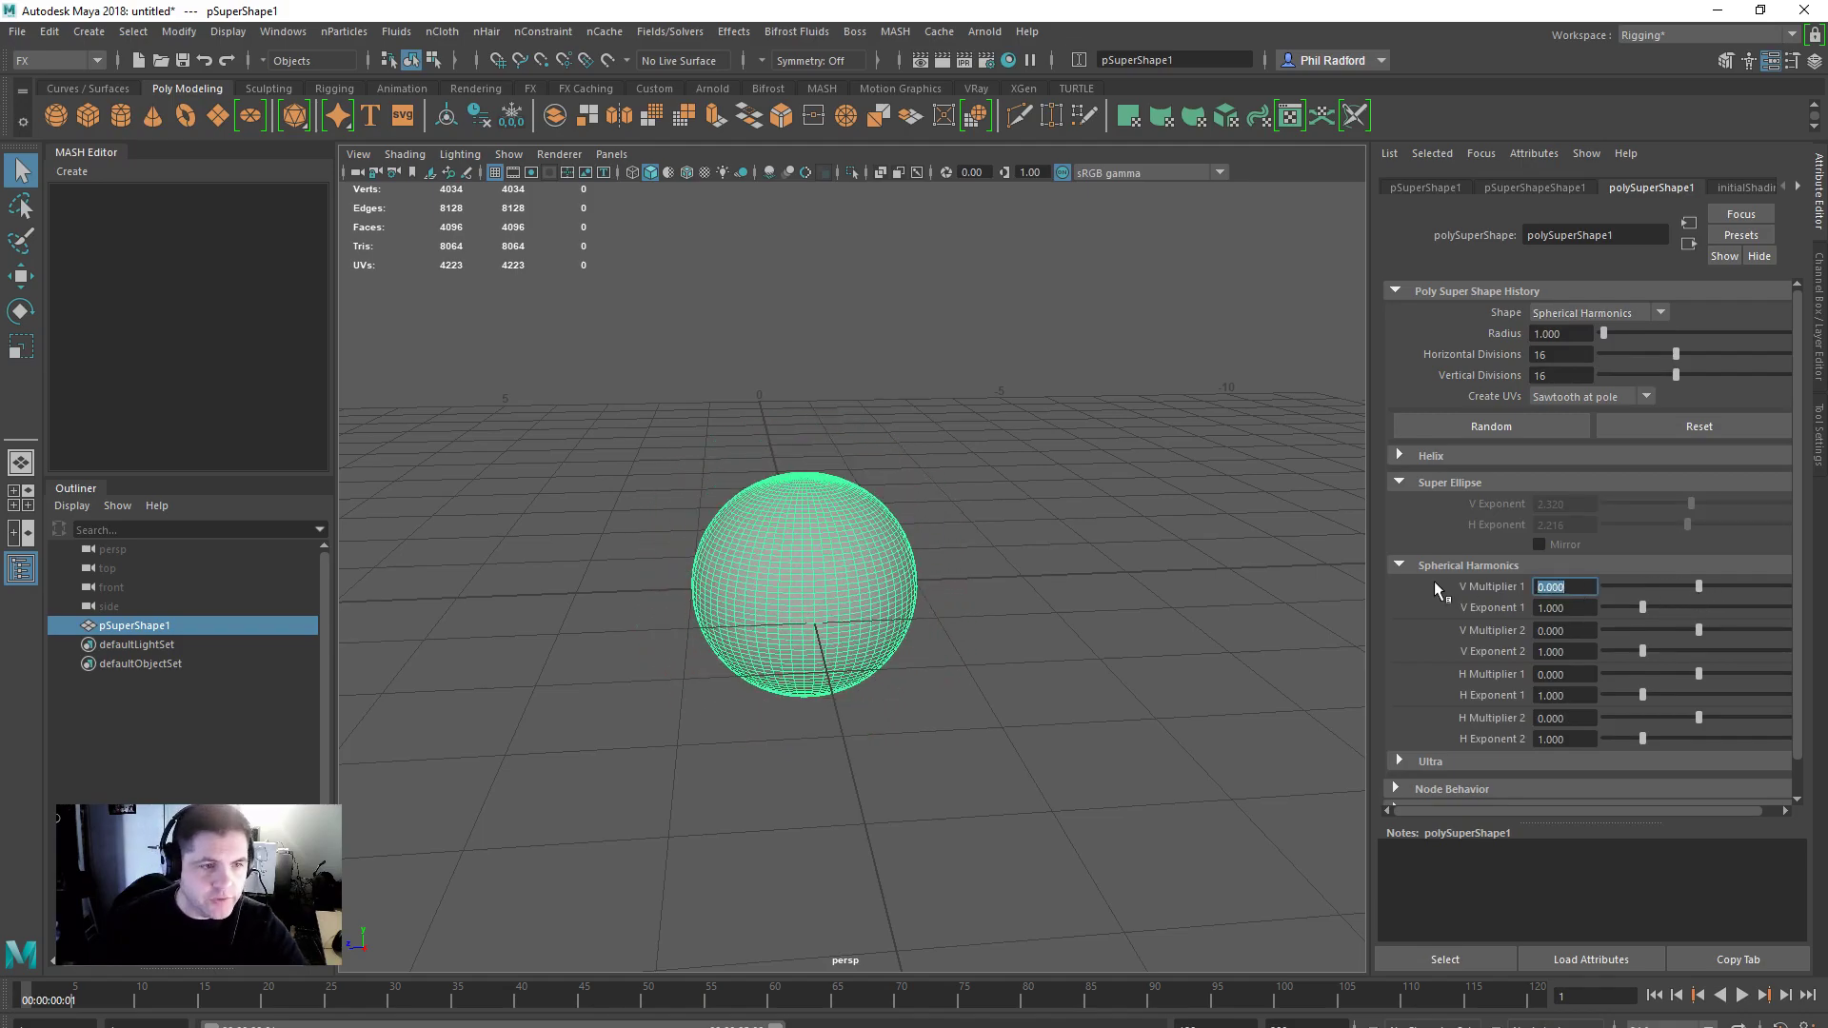
# Step: Set a keyframe on V Multiplier 1 with value 0 at frame 1
pyautogui.keyDown('alt'); pyautogui.moveTo(567, 763); pyautogui.dragTo(731, 763); pyautogui.keyUp('alt')
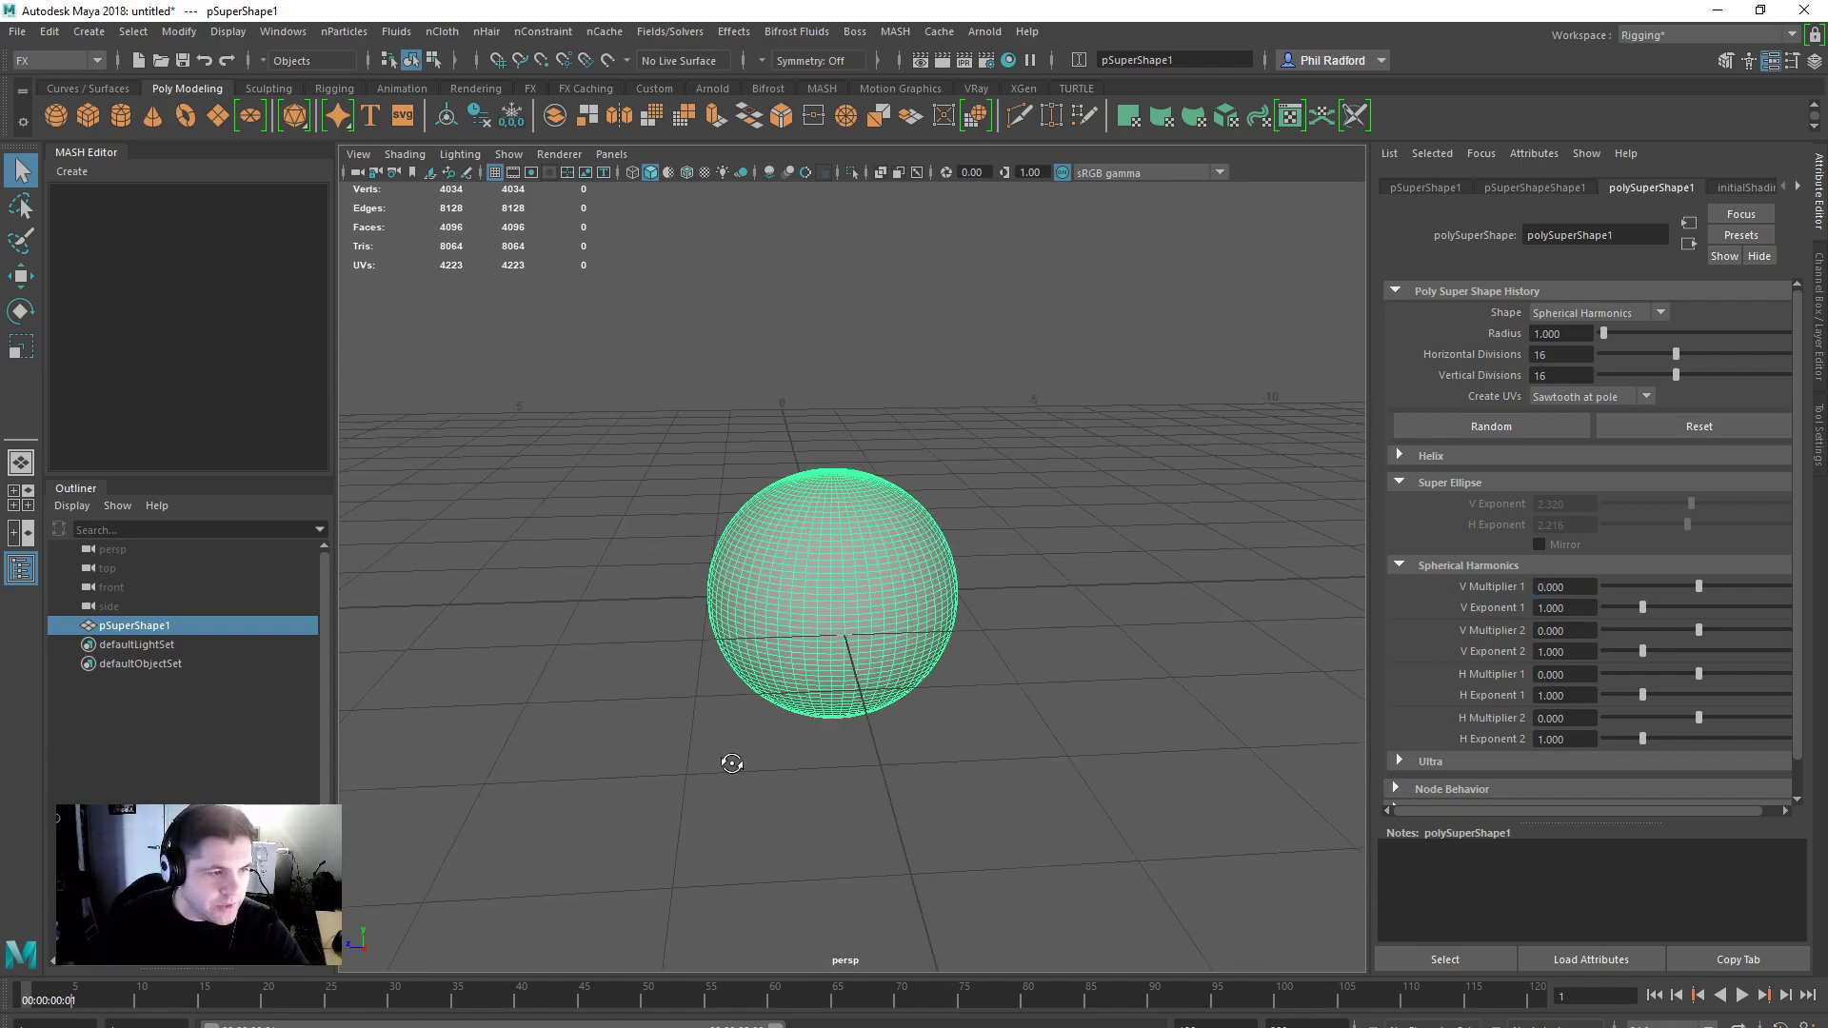
pyautogui.rightClick(1477, 592)
pyautogui.click(1523, 613)
# Step: Raise V Multiplier 1 at frame 25 and set a keyframe on it
pyautogui.moveTo(26, 1000); pyautogui.dragTo(336, 1014)
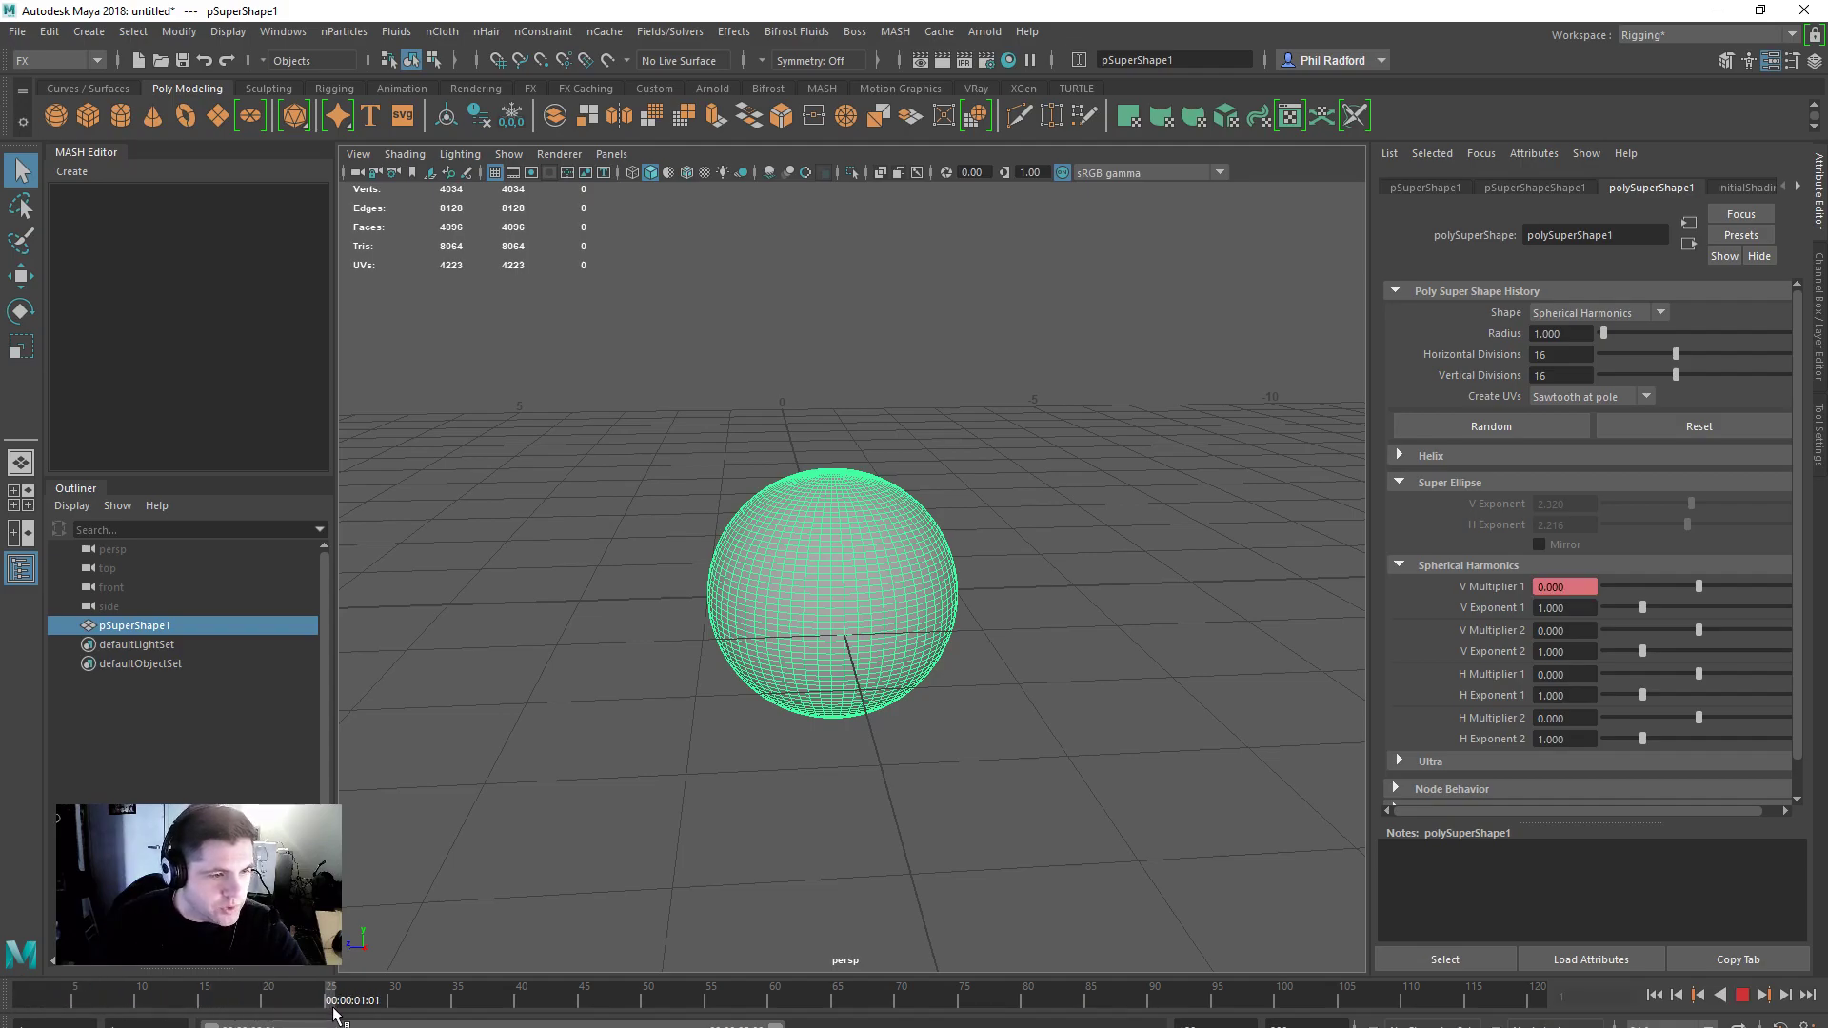
pyautogui.moveTo(1707, 583); pyautogui.dragTo(1737, 585)
pyautogui.rightClick(1491, 589)
# Step: Set V Multiplier 1 back to 0 at frame 50 and key it
pyautogui.moveTo(348, 1005); pyautogui.dragTo(648, 1004)
pyautogui.moveTo(1567, 587); pyautogui.dragTo(1495, 588)
pyautogui.write('0')
pyautogui.press('Return')
pyautogui.rightClick(1496, 590)
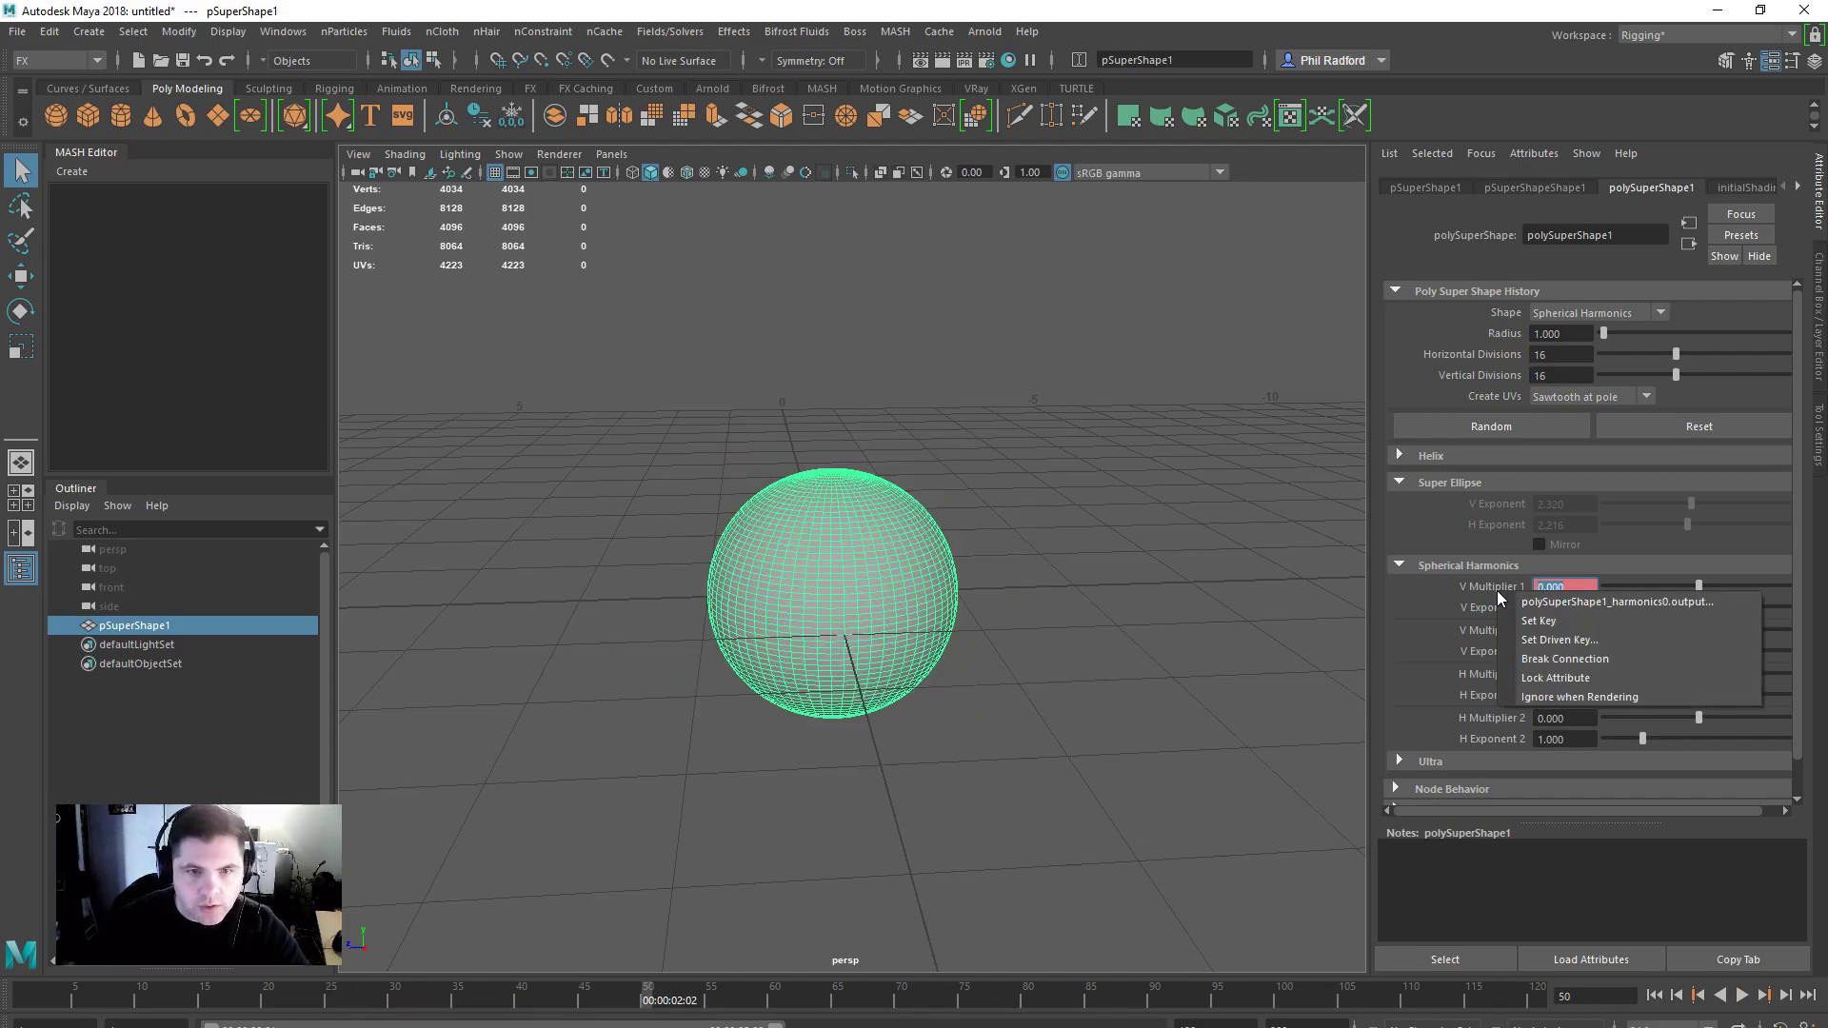
pyautogui.click(1539, 620)
# Step: Play the animation from the start, stop it, and scrub to frame 21 to inspect the deformed shape
pyautogui.click(1656, 996)
pyautogui.click(1742, 996)
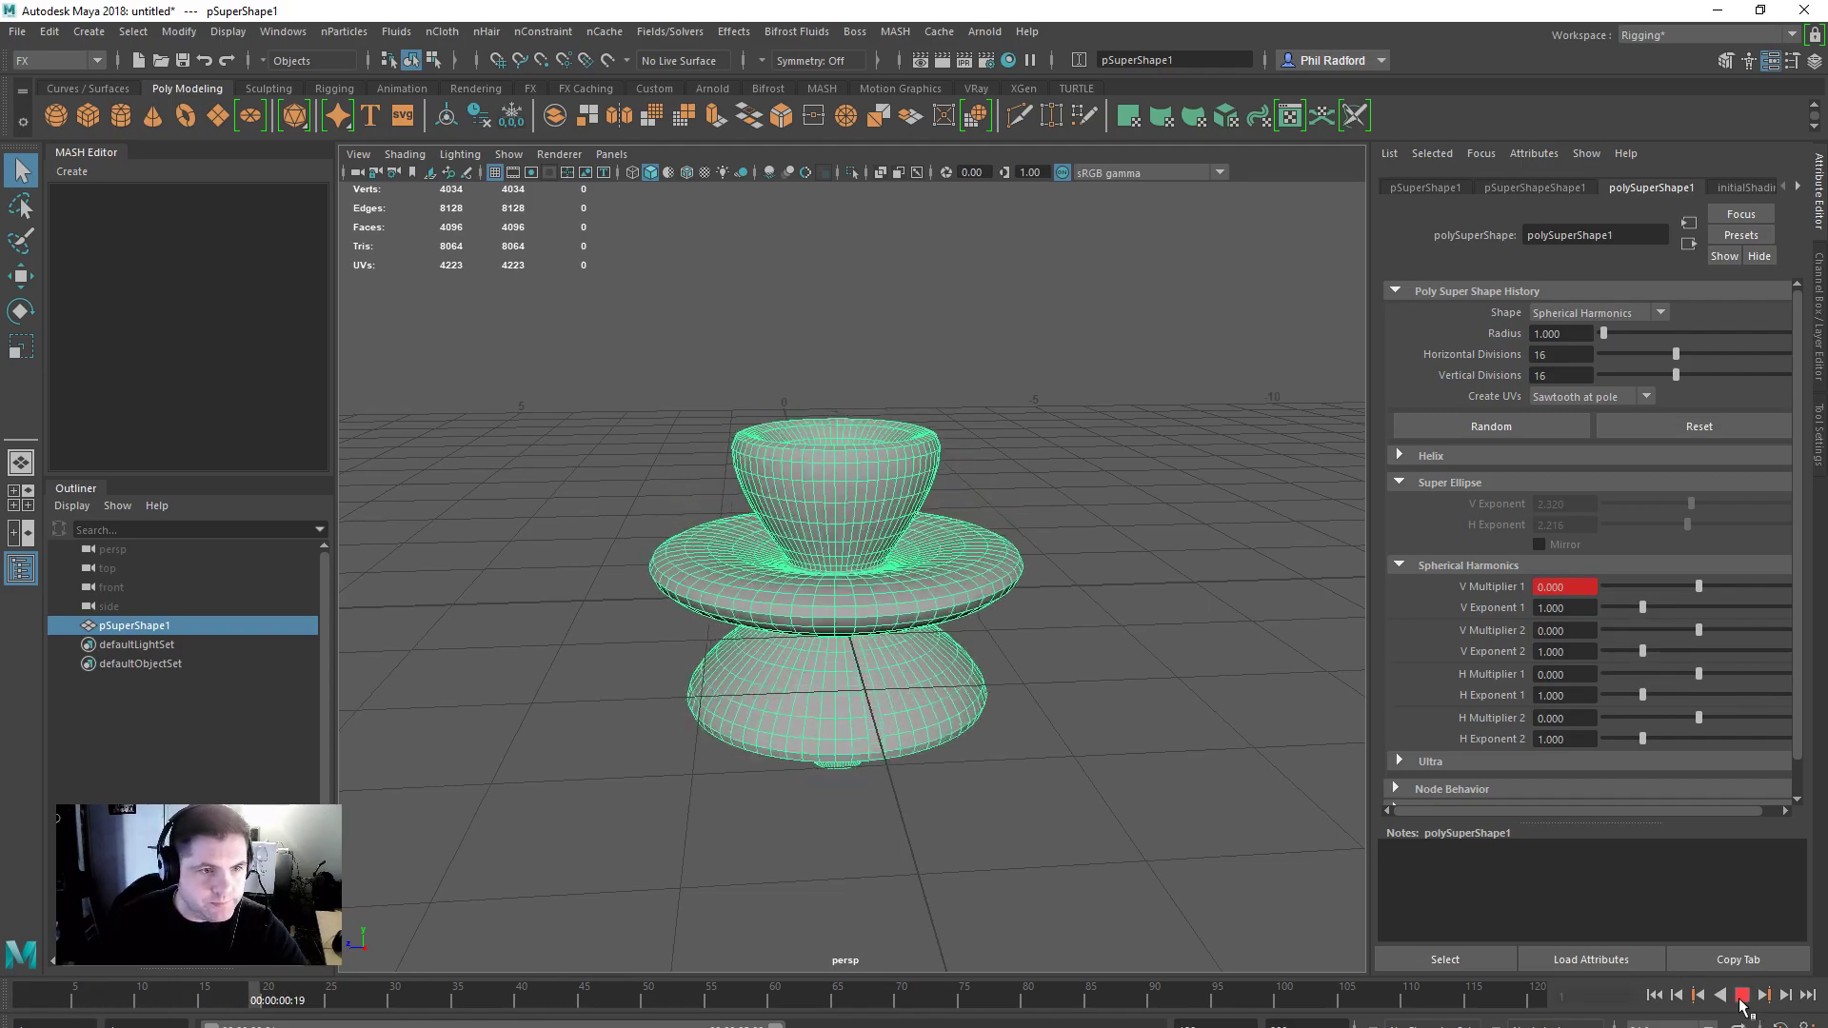
pyautogui.click(1742, 998)
pyautogui.moveTo(683, 993); pyautogui.dragTo(281, 1018)
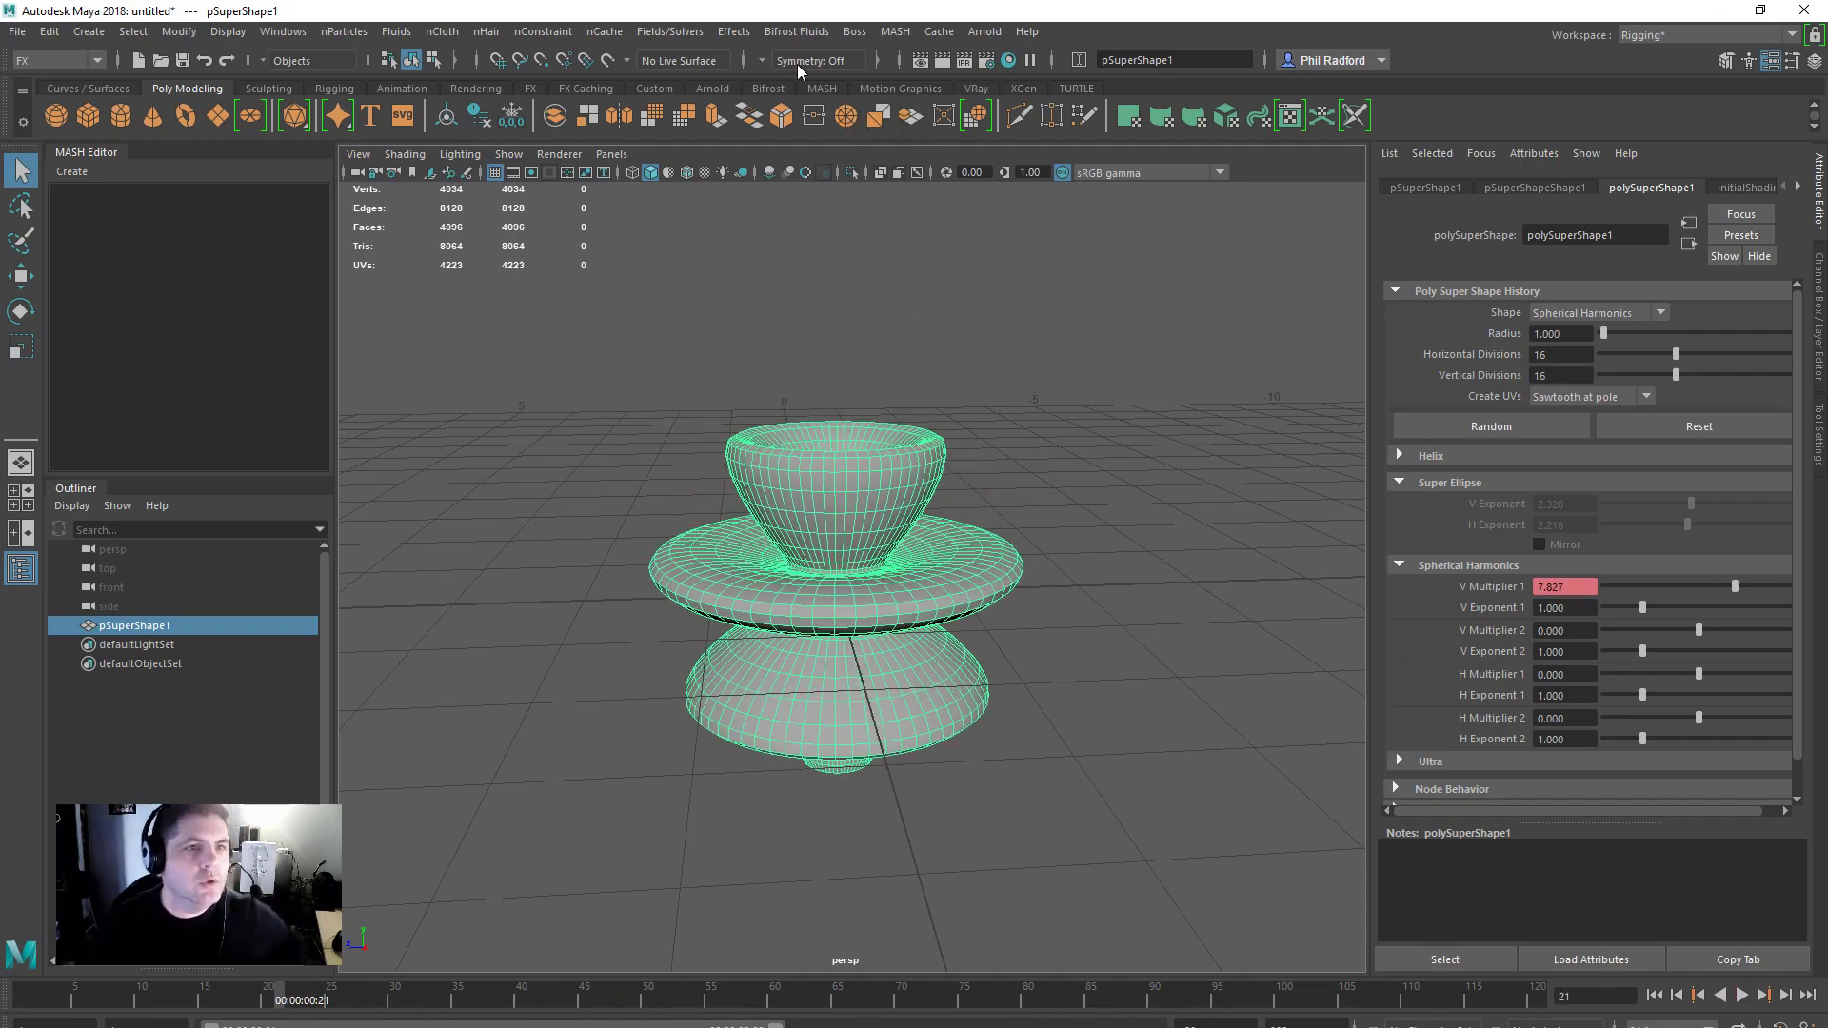
# Step: Add a MASH Jiggle deformer to the super shape and open its attributes
pyautogui.click(895, 31)
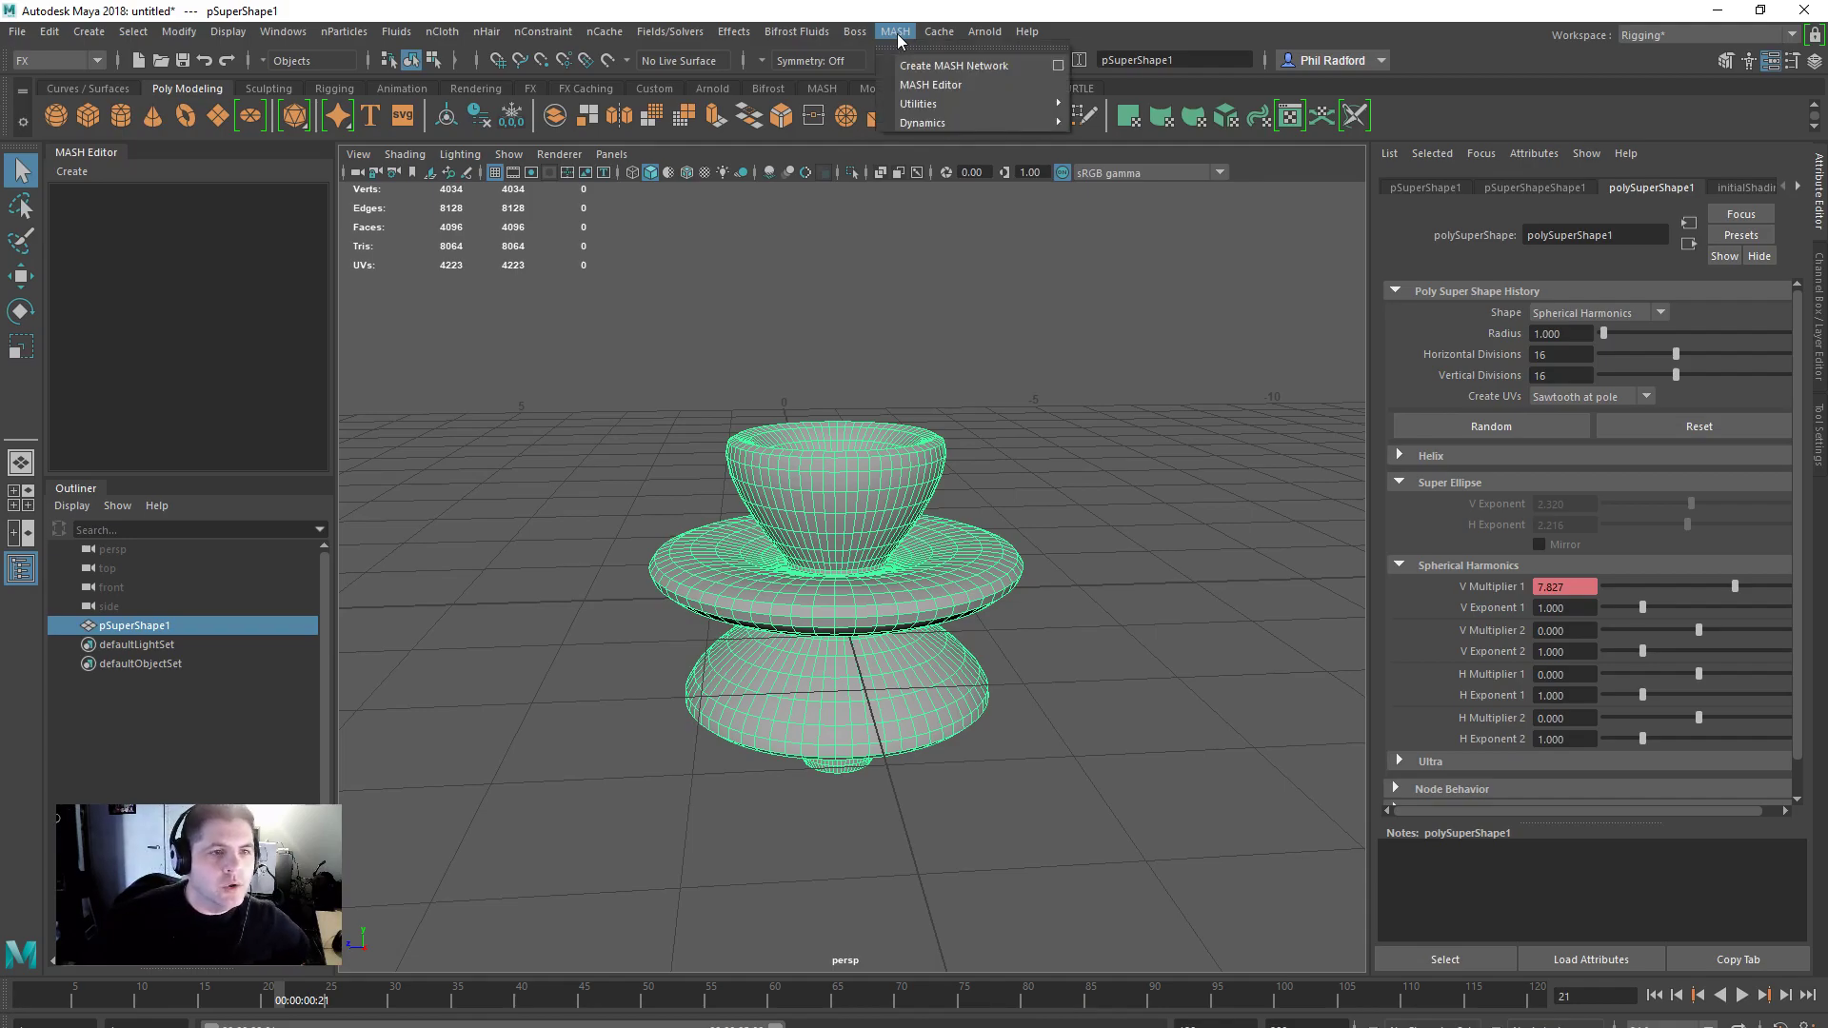
pyautogui.moveTo(934, 106)
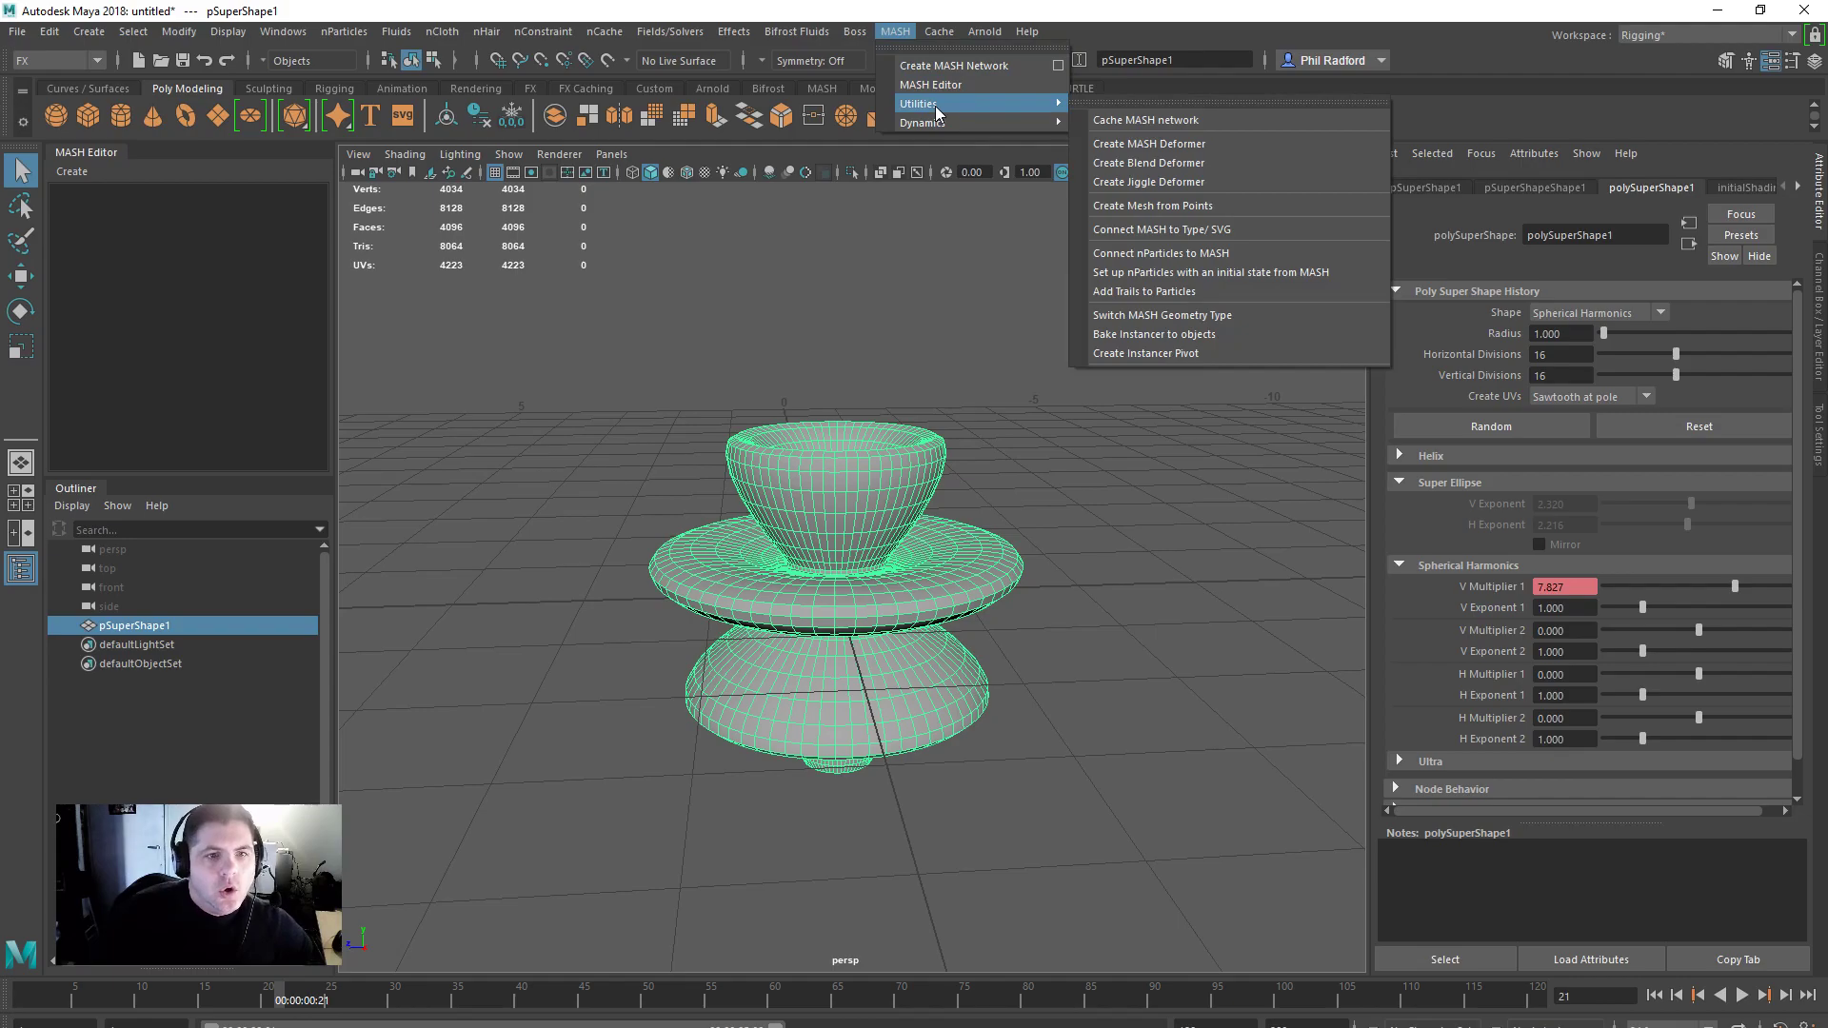
pyautogui.click(1181, 182)
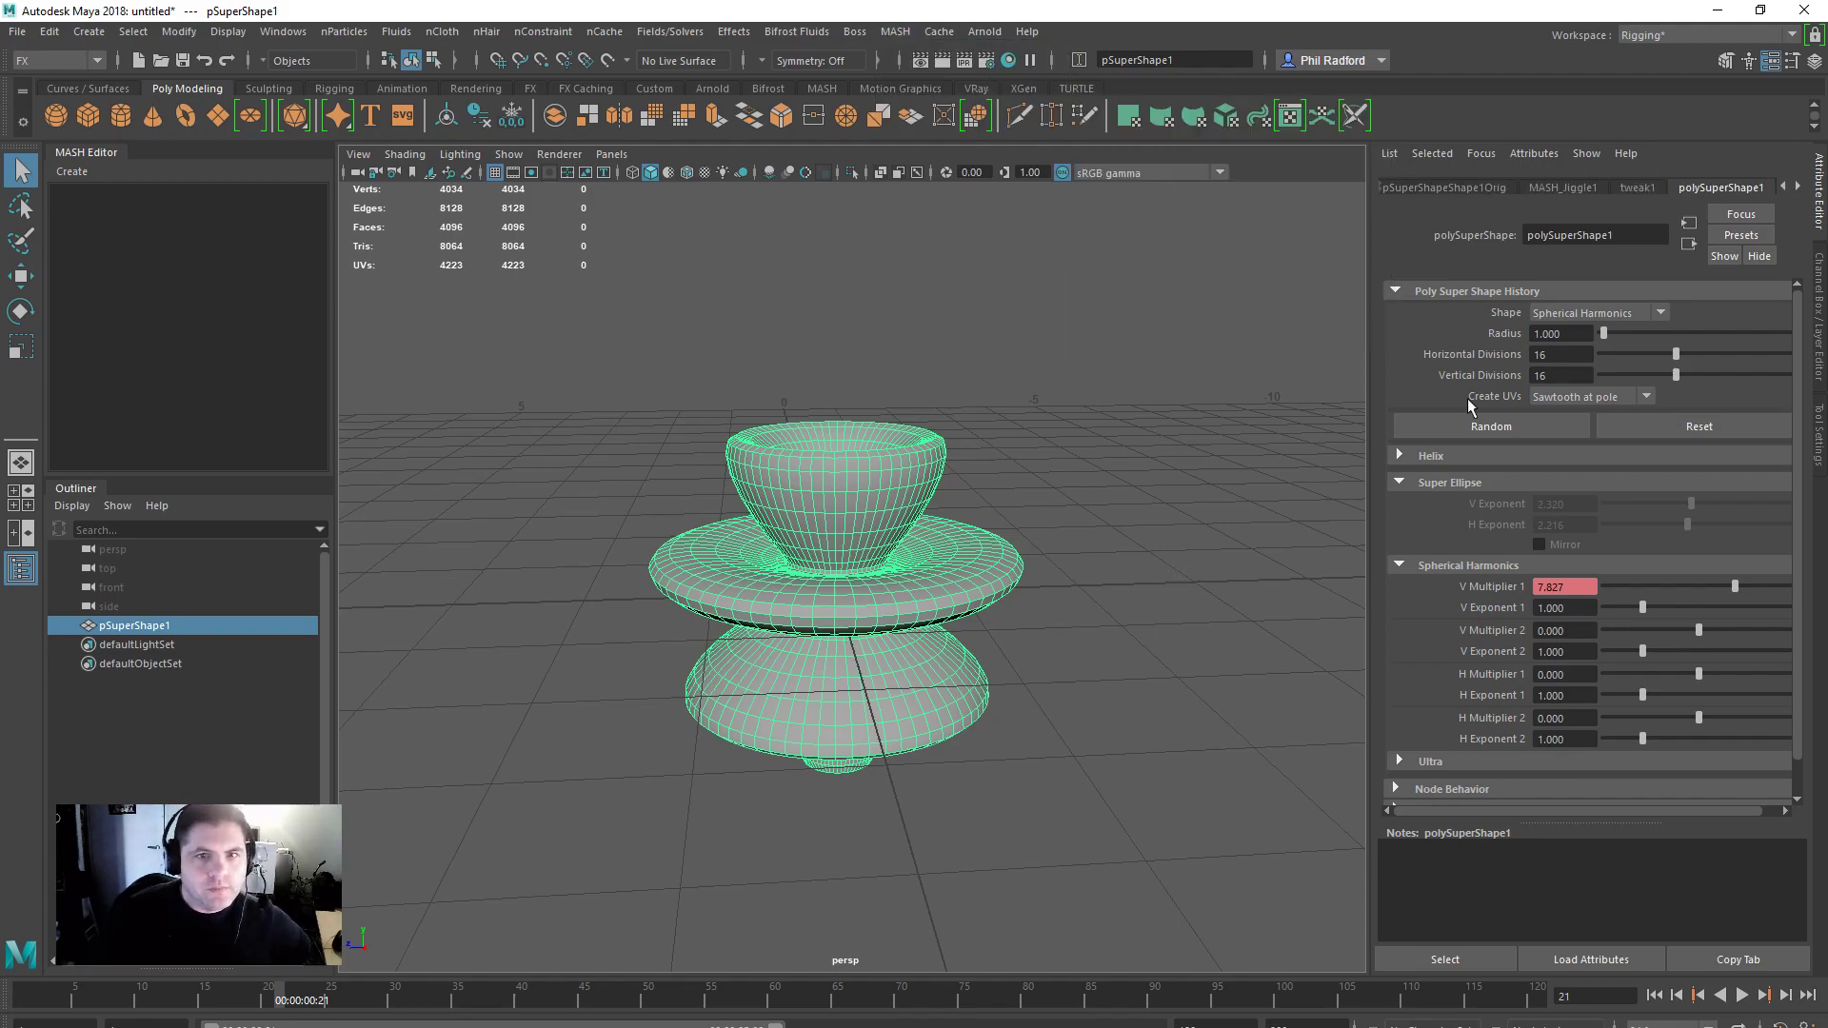
pyautogui.click(1564, 187)
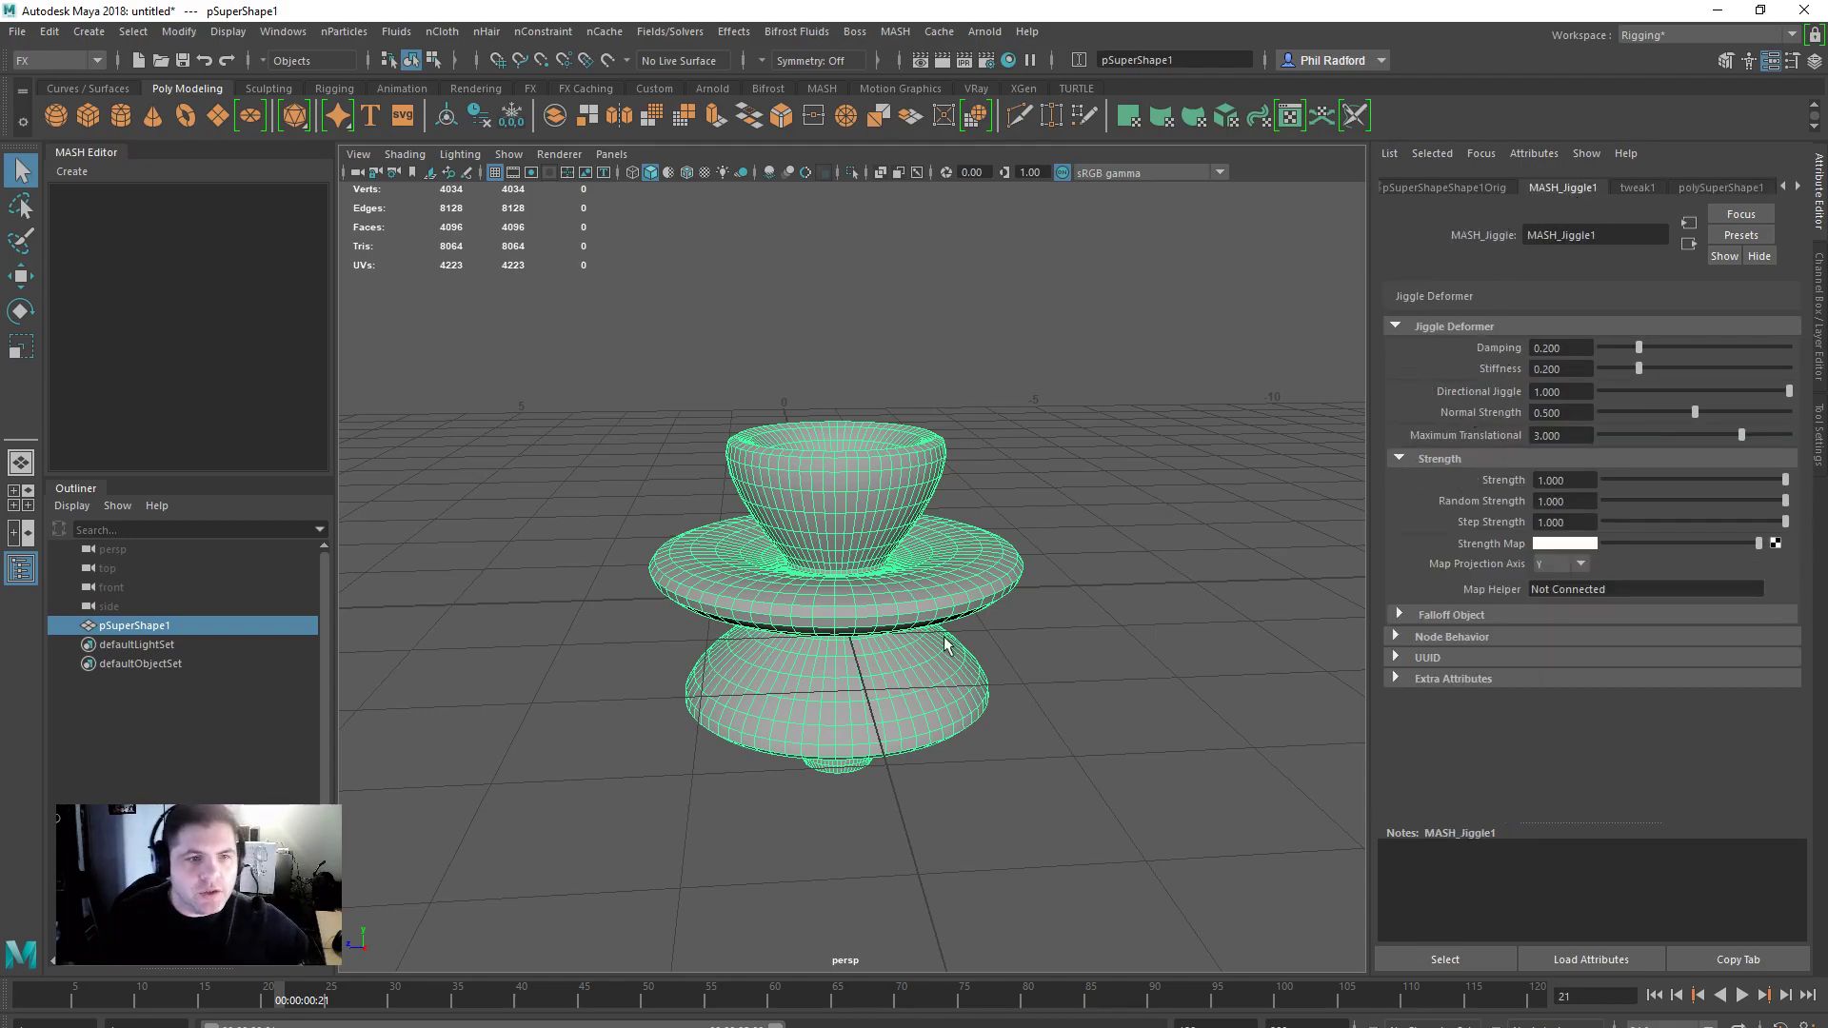
# Step: Play the animation from the first frame to check the jiggle with its default settings
pyautogui.click(1655, 995)
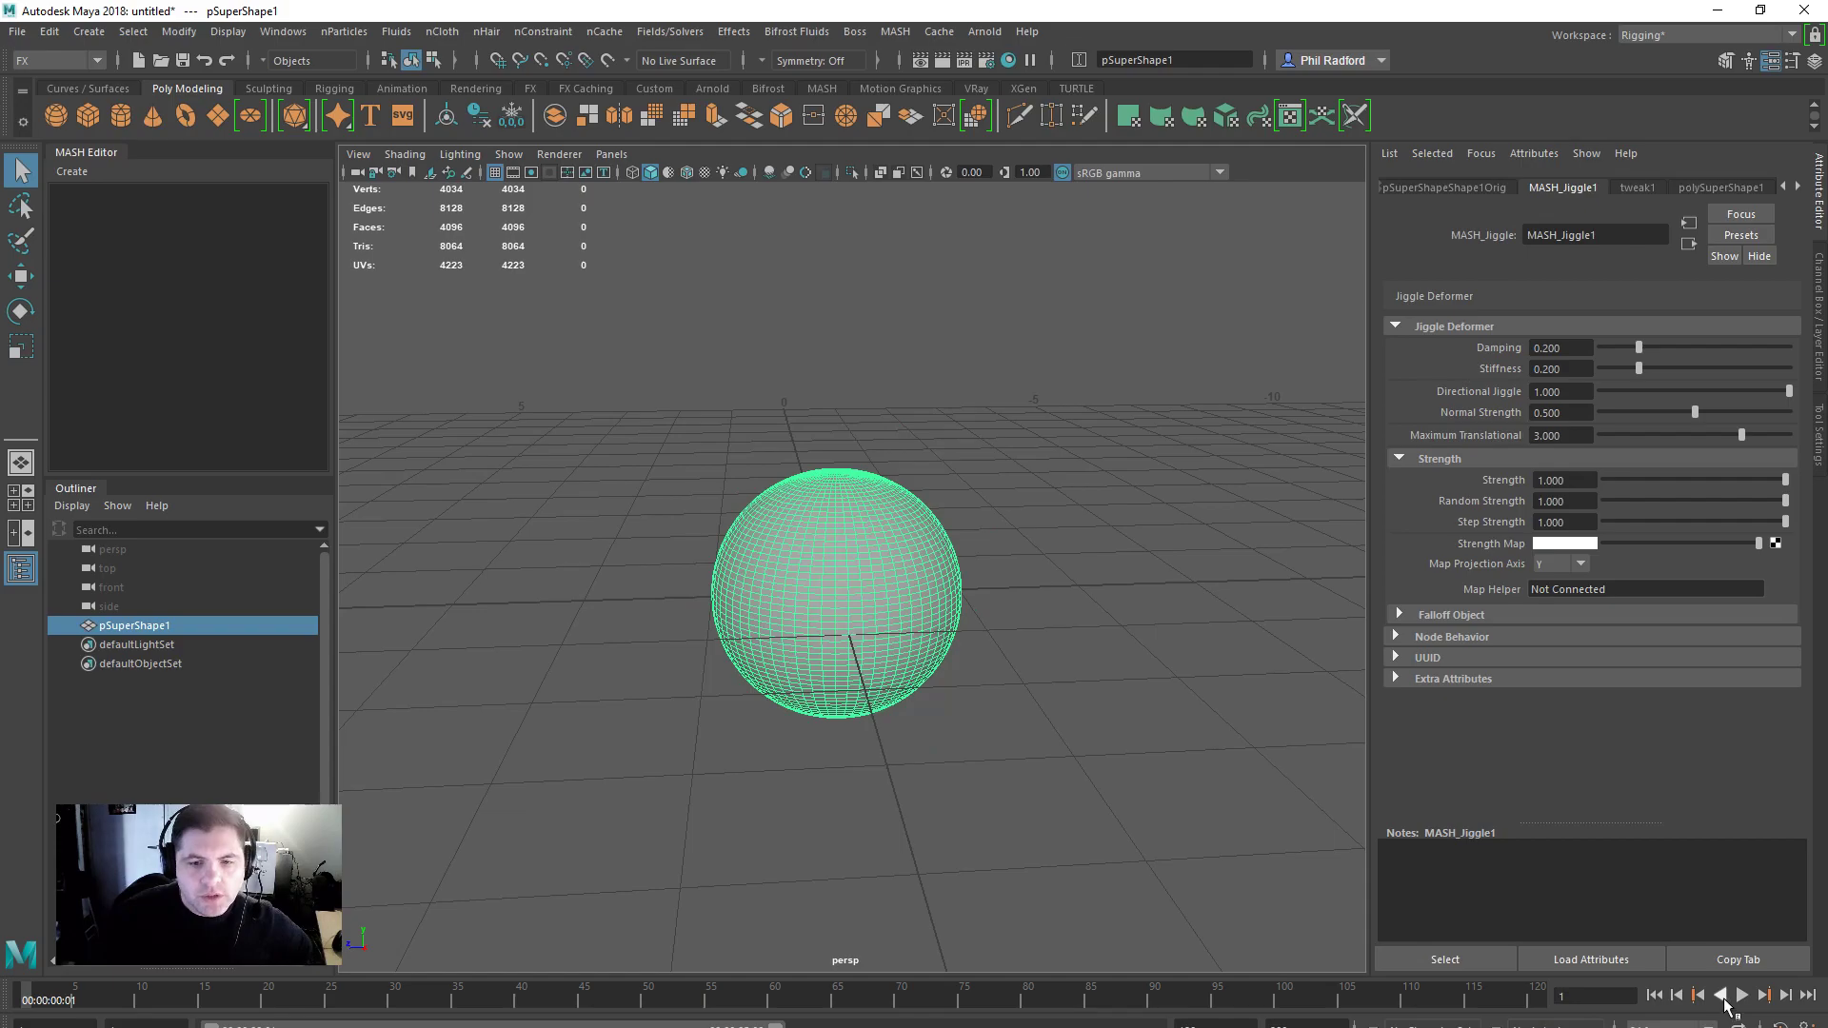
pyautogui.click(1742, 995)
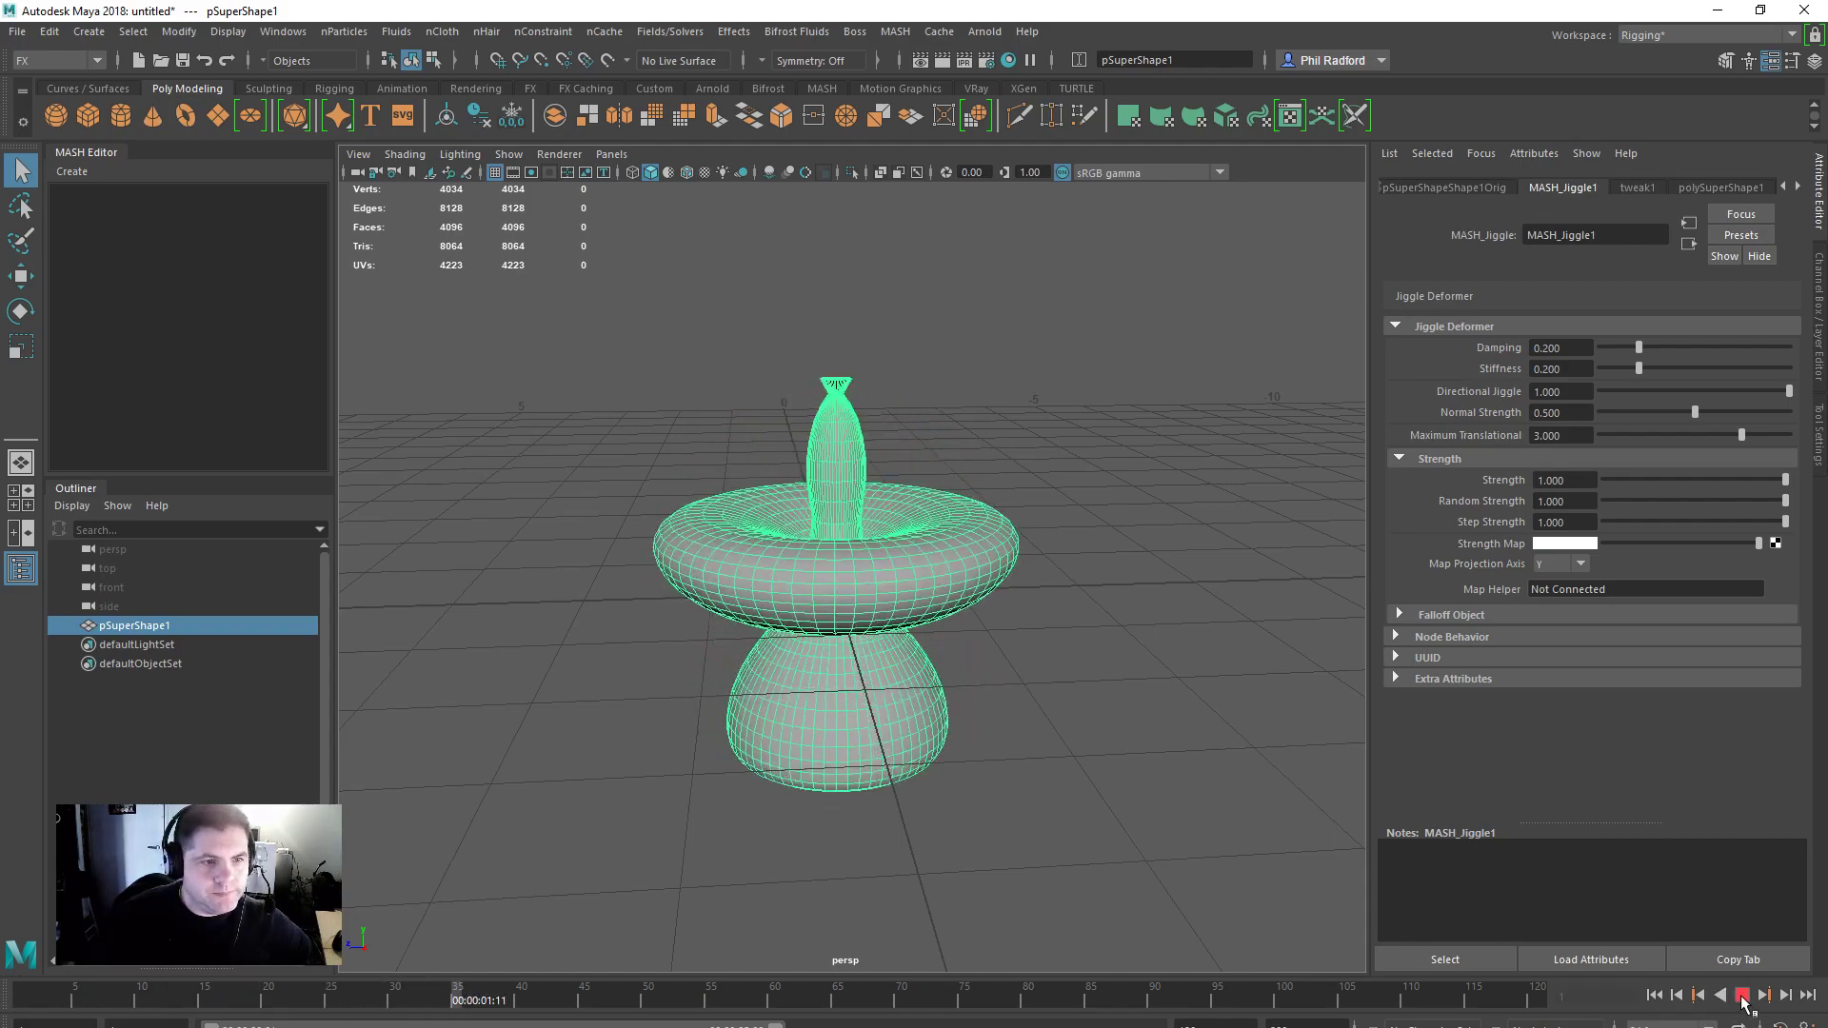
pyautogui.click(1743, 999)
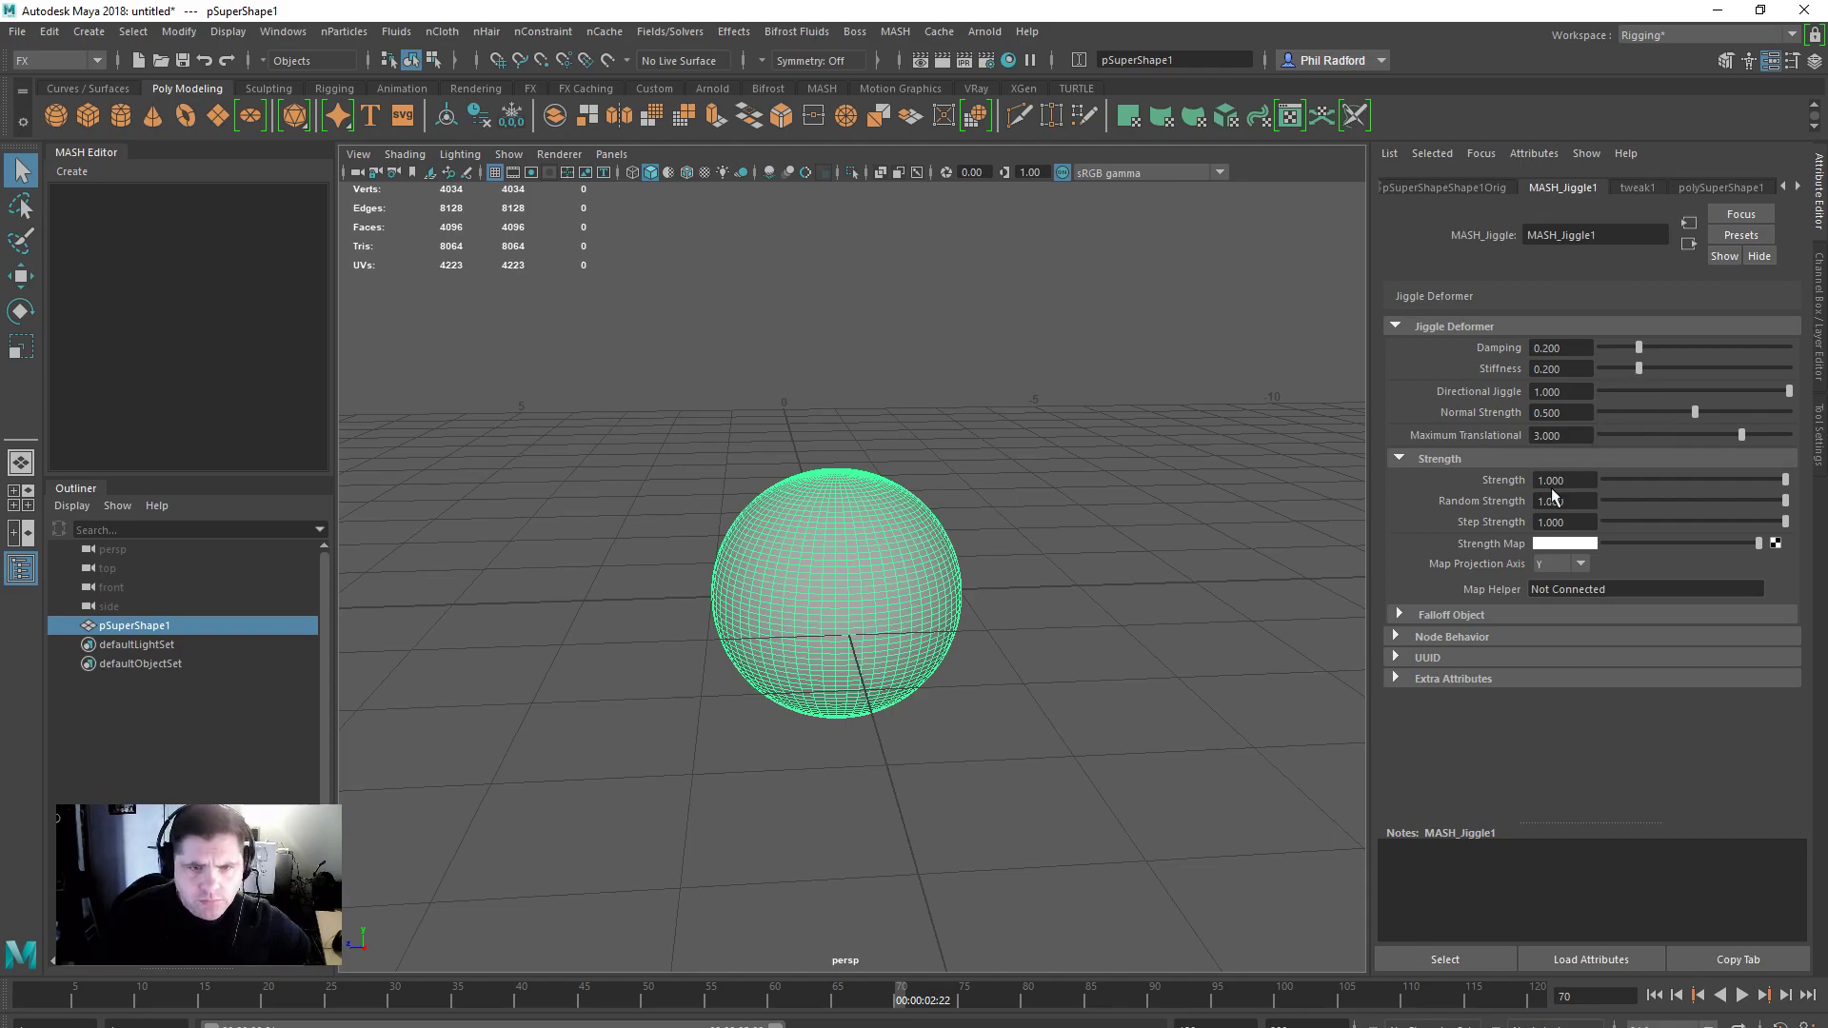
# Step: Set the jiggle deformer's Strength to 2 and play the animation to check the effect
pyautogui.moveTo(1586, 482); pyautogui.dragTo(1508, 478)
pyautogui.write('2')
pyautogui.press('Return')
pyautogui.click(1654, 995)
pyautogui.click(1742, 995)
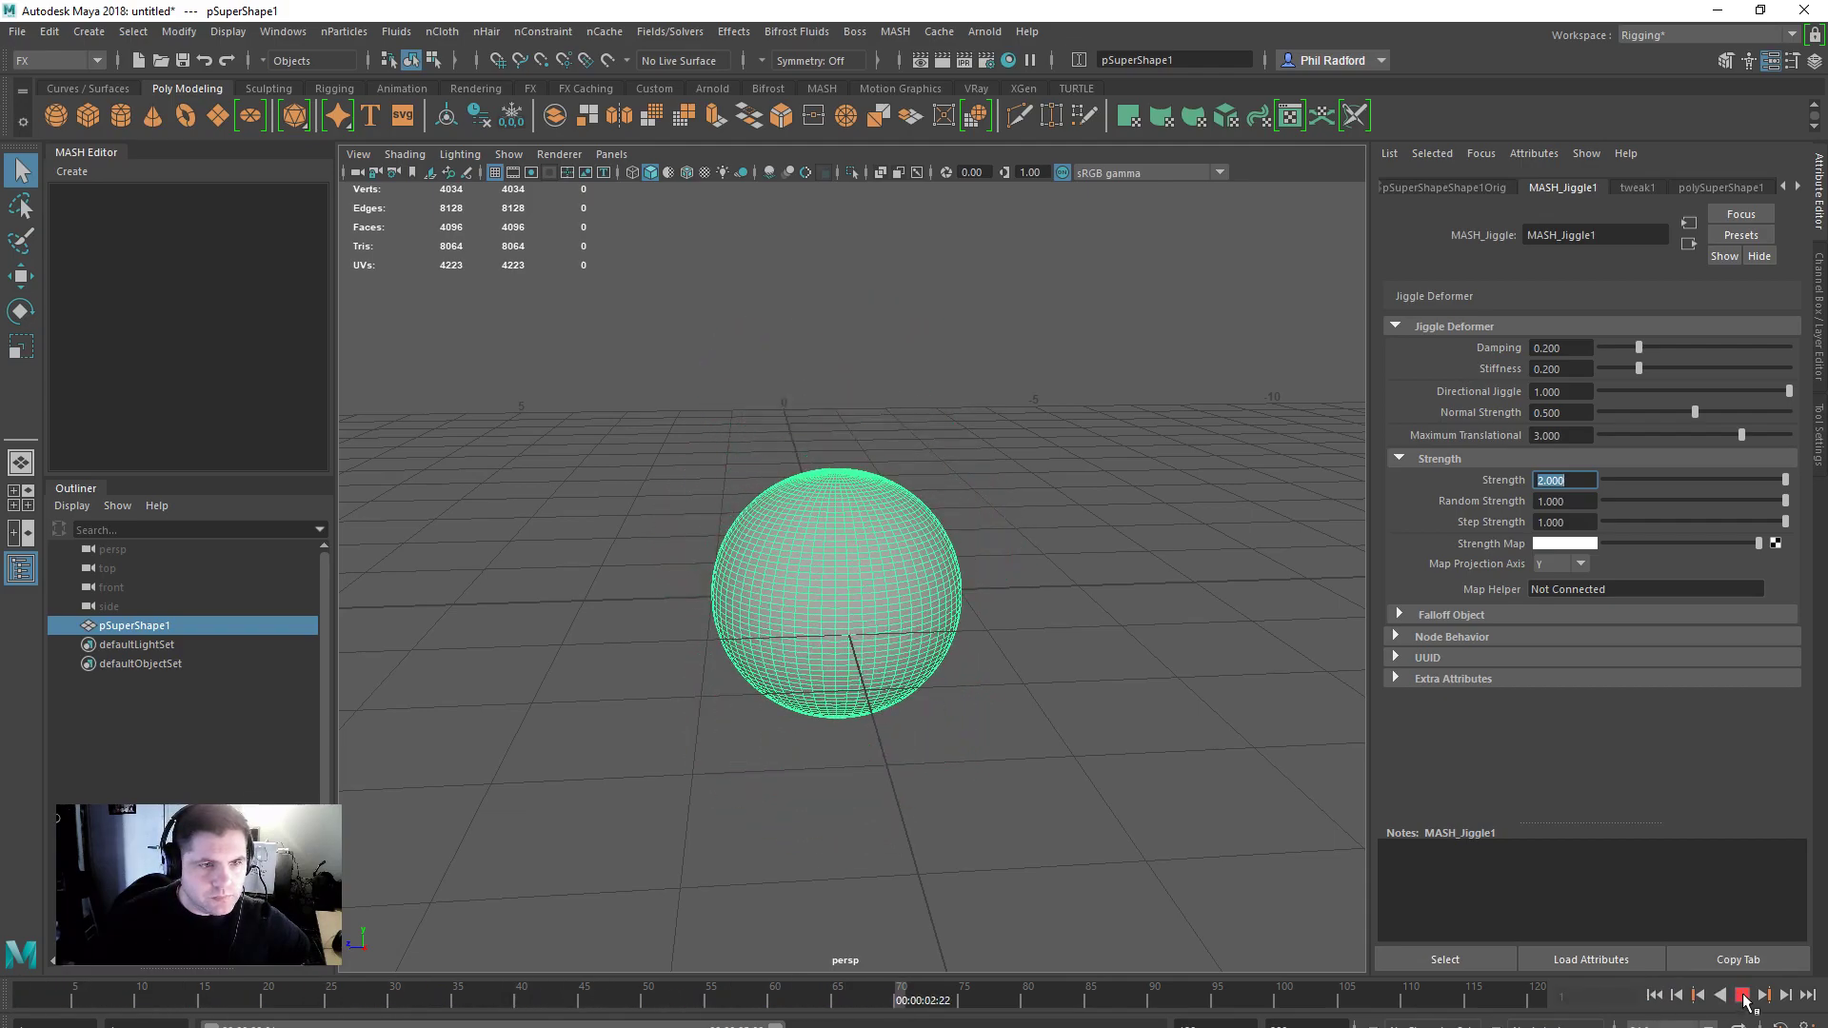
pyautogui.click(1743, 995)
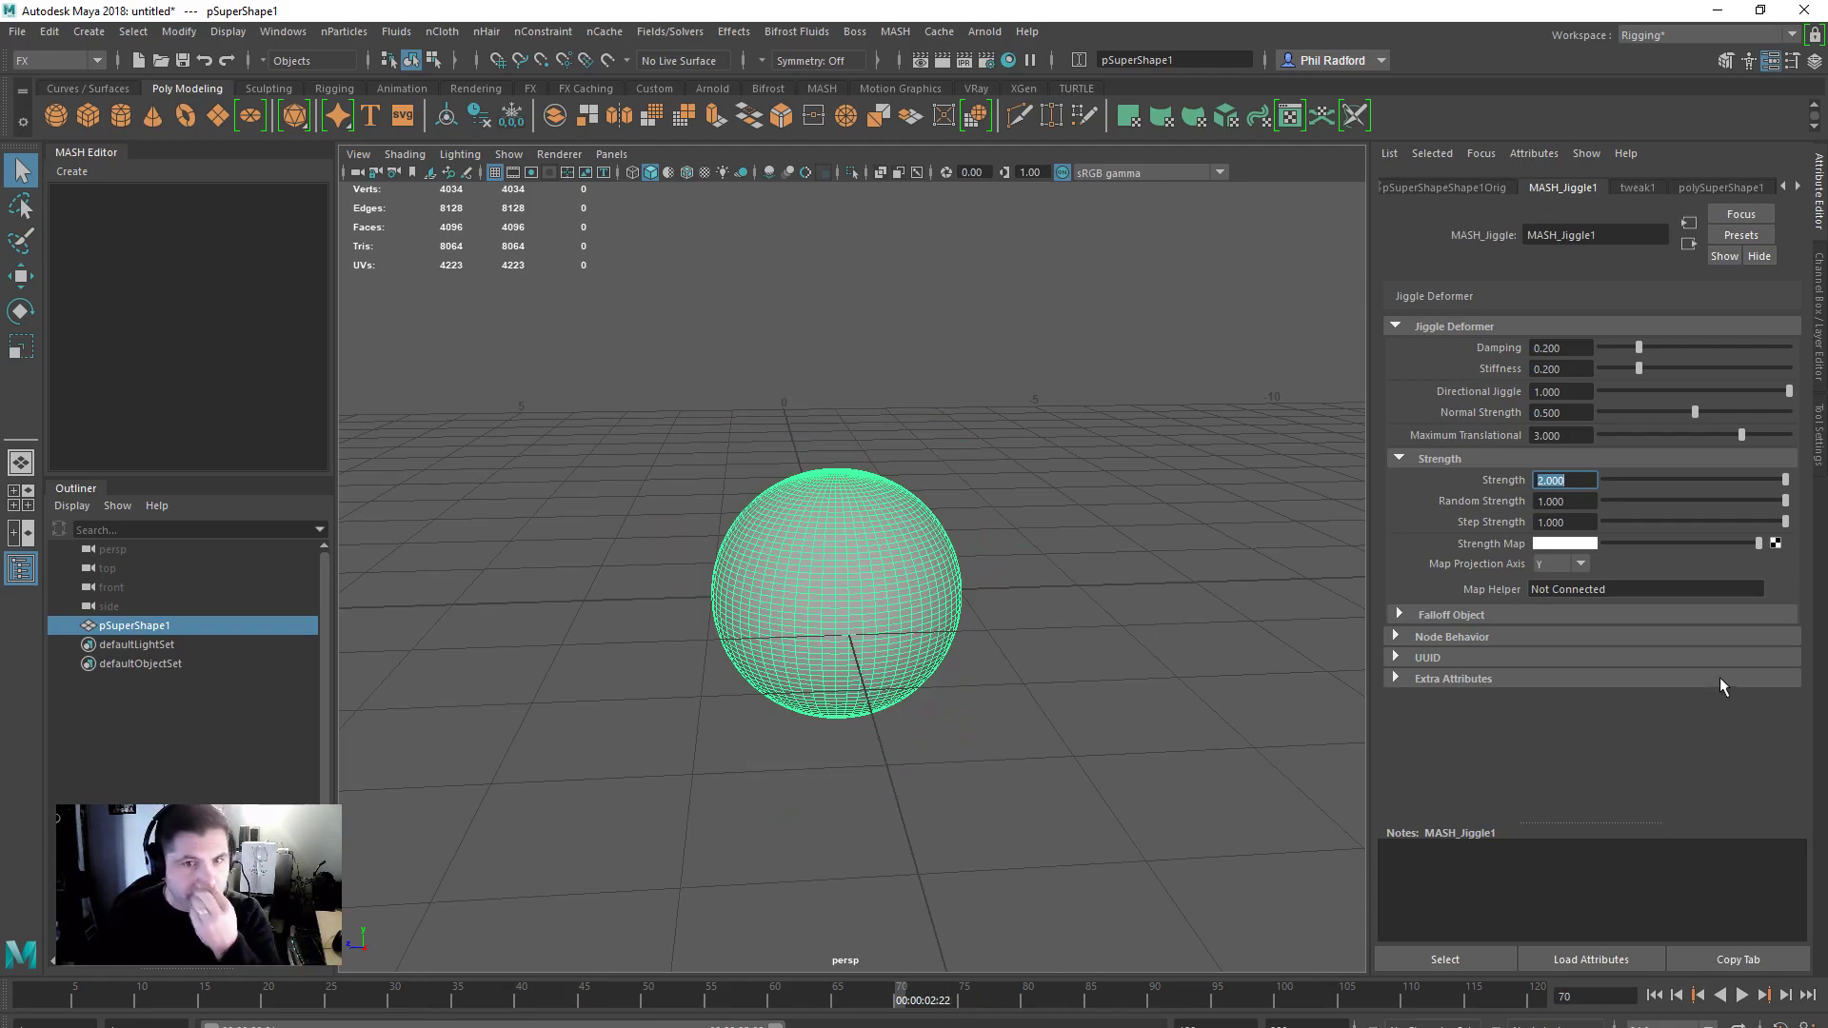
# Step: Set the jiggle's Stiffness to about 0.497 and Normal Strength to about 0.667, then replay the animation
pyautogui.moveTo(1657, 373); pyautogui.dragTo(1694, 376)
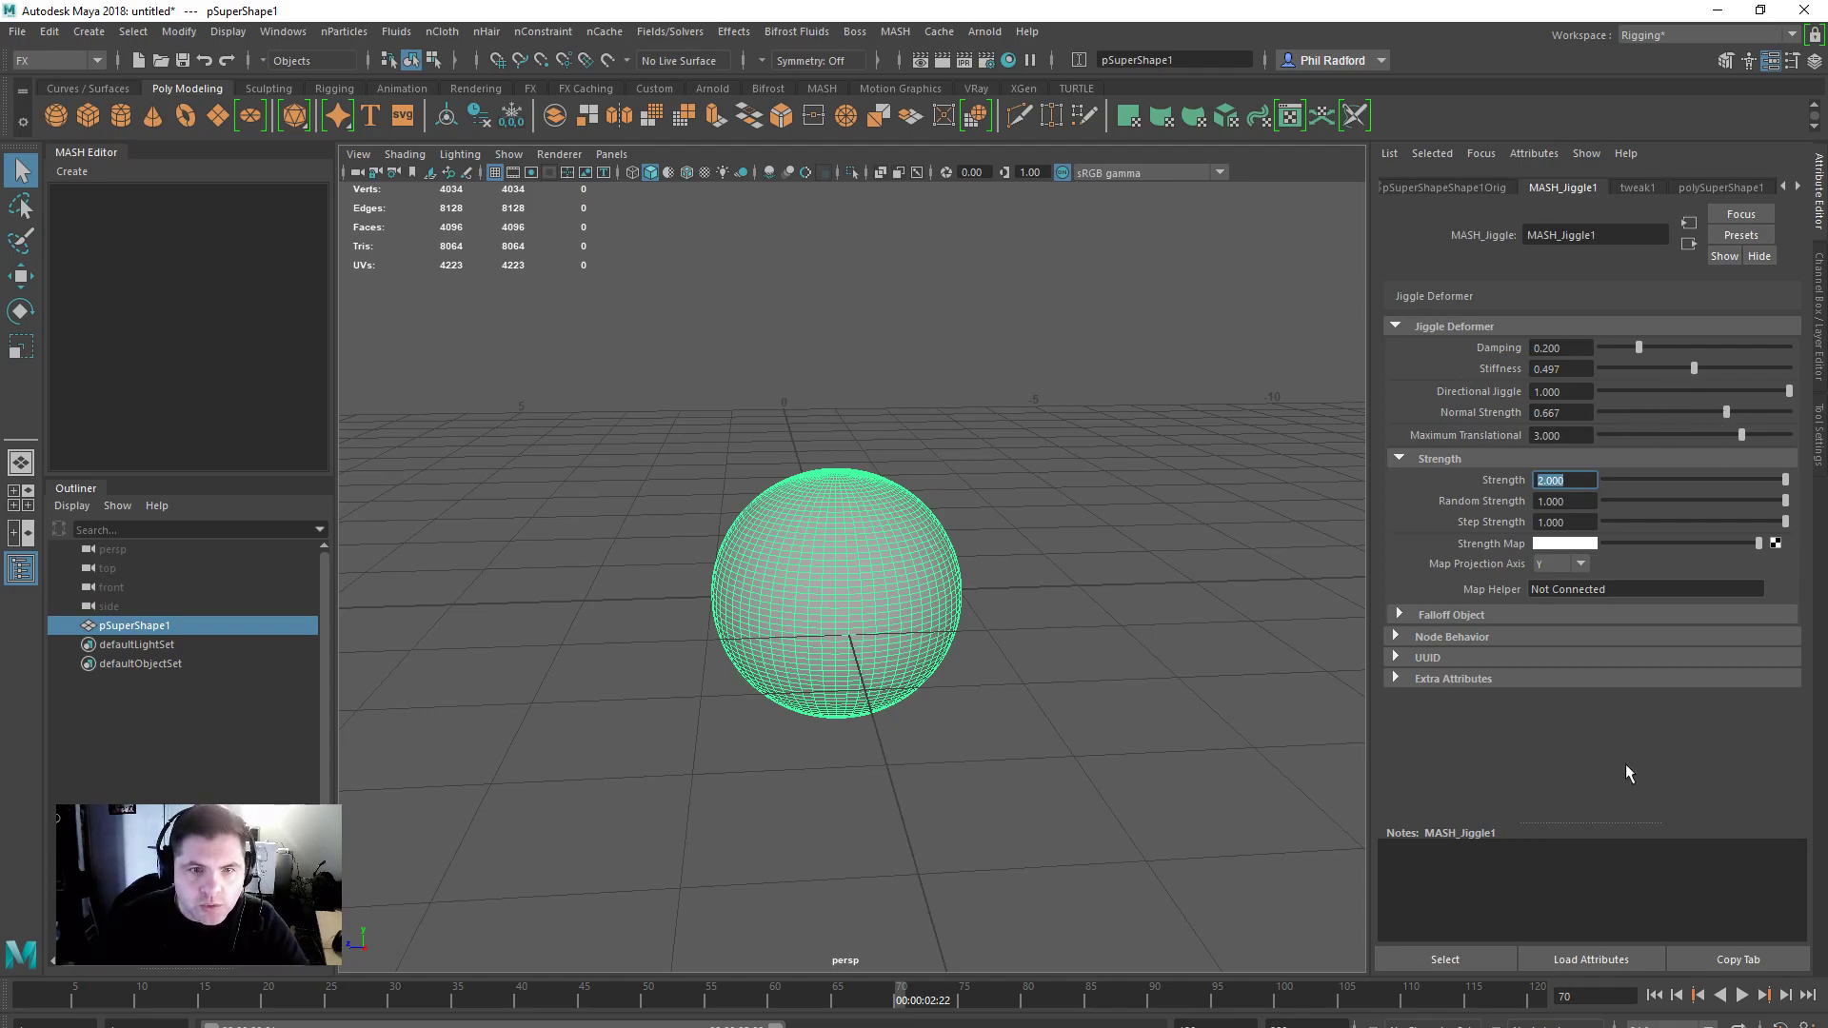
pyautogui.click(1654, 995)
pyautogui.click(1742, 995)
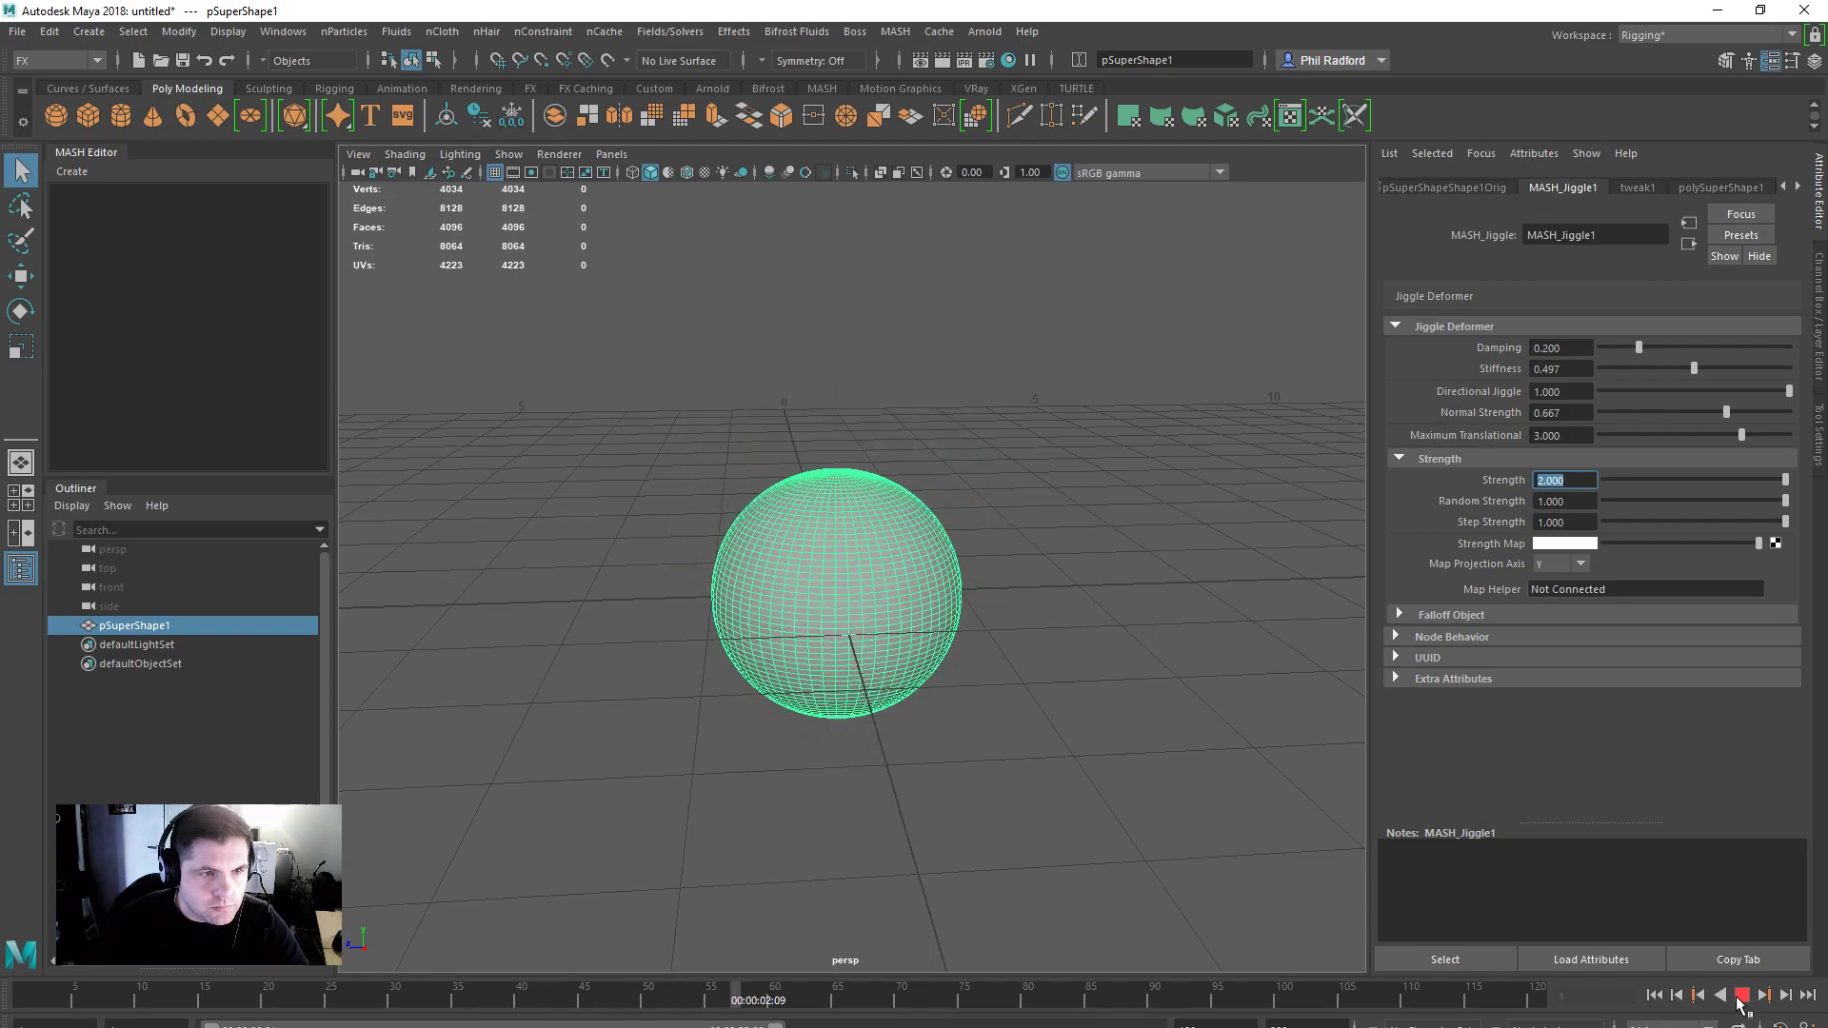
pyautogui.click(1742, 995)
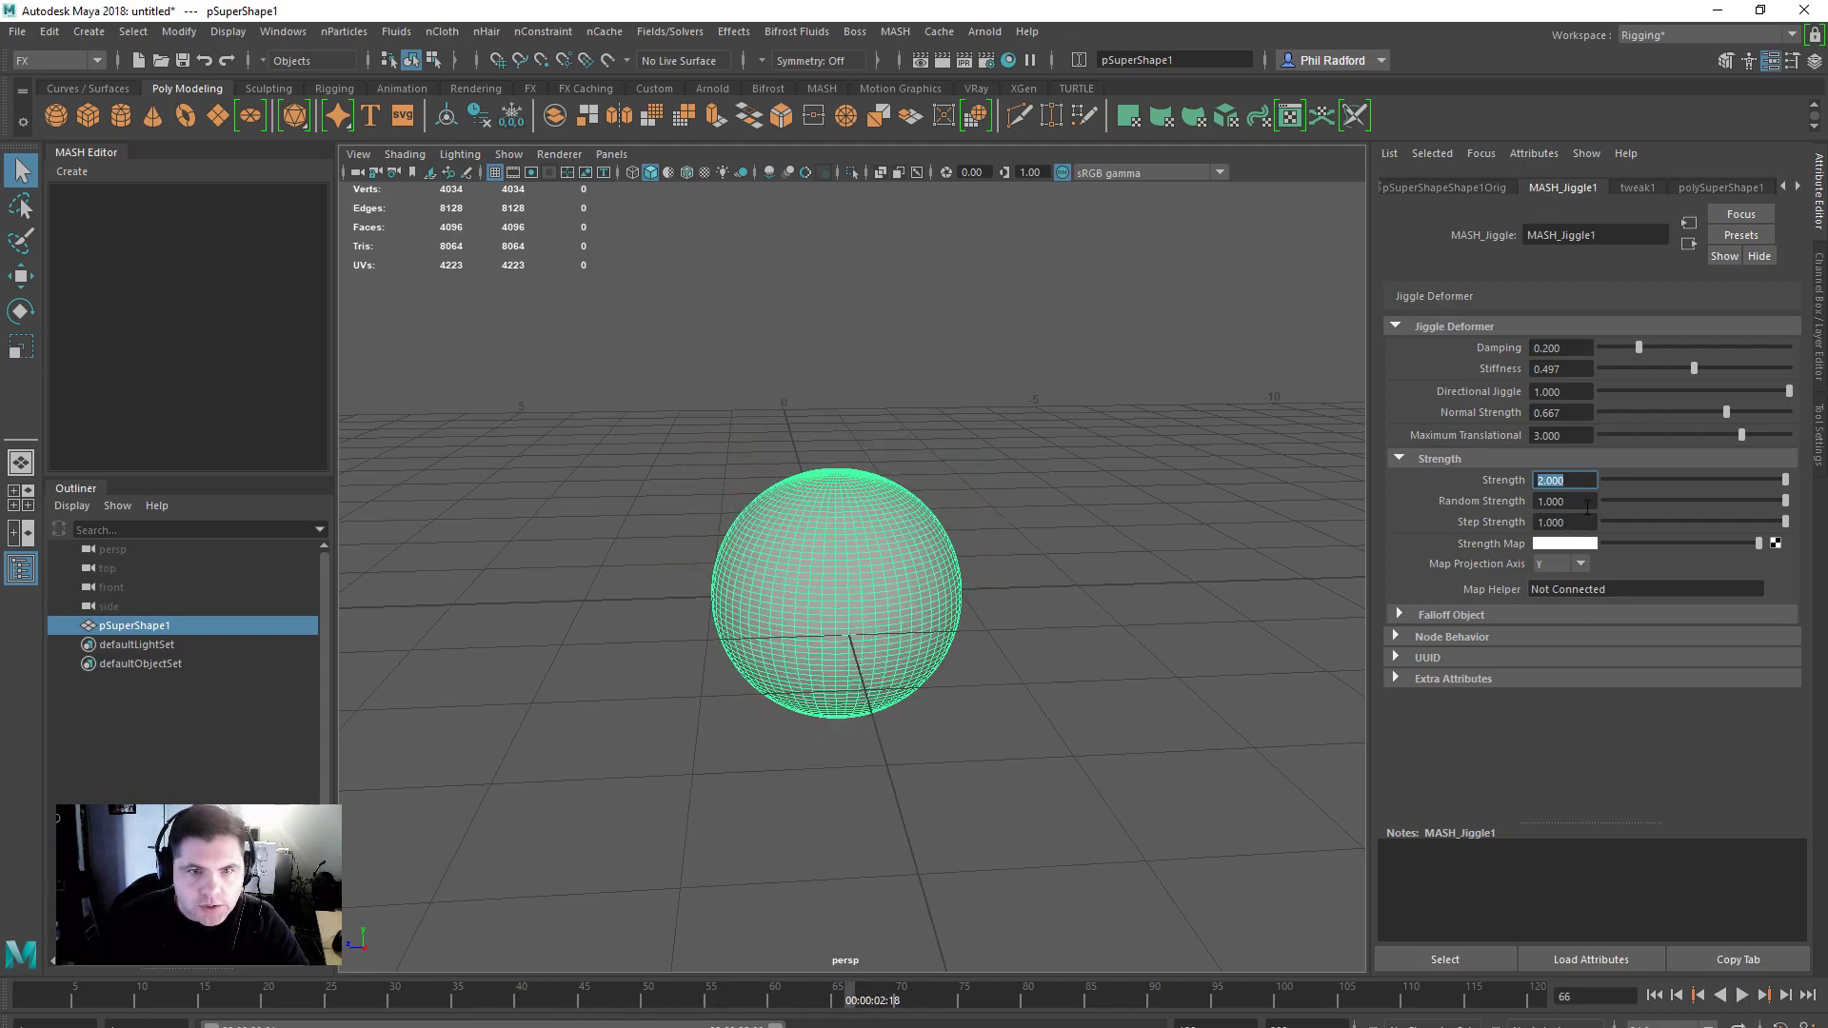
# Step: Set the jiggle's Damping to about 0.072, Normal Strength to 1 and Maximum Translational to 4, then replay the animation
pyautogui.press('Tab')
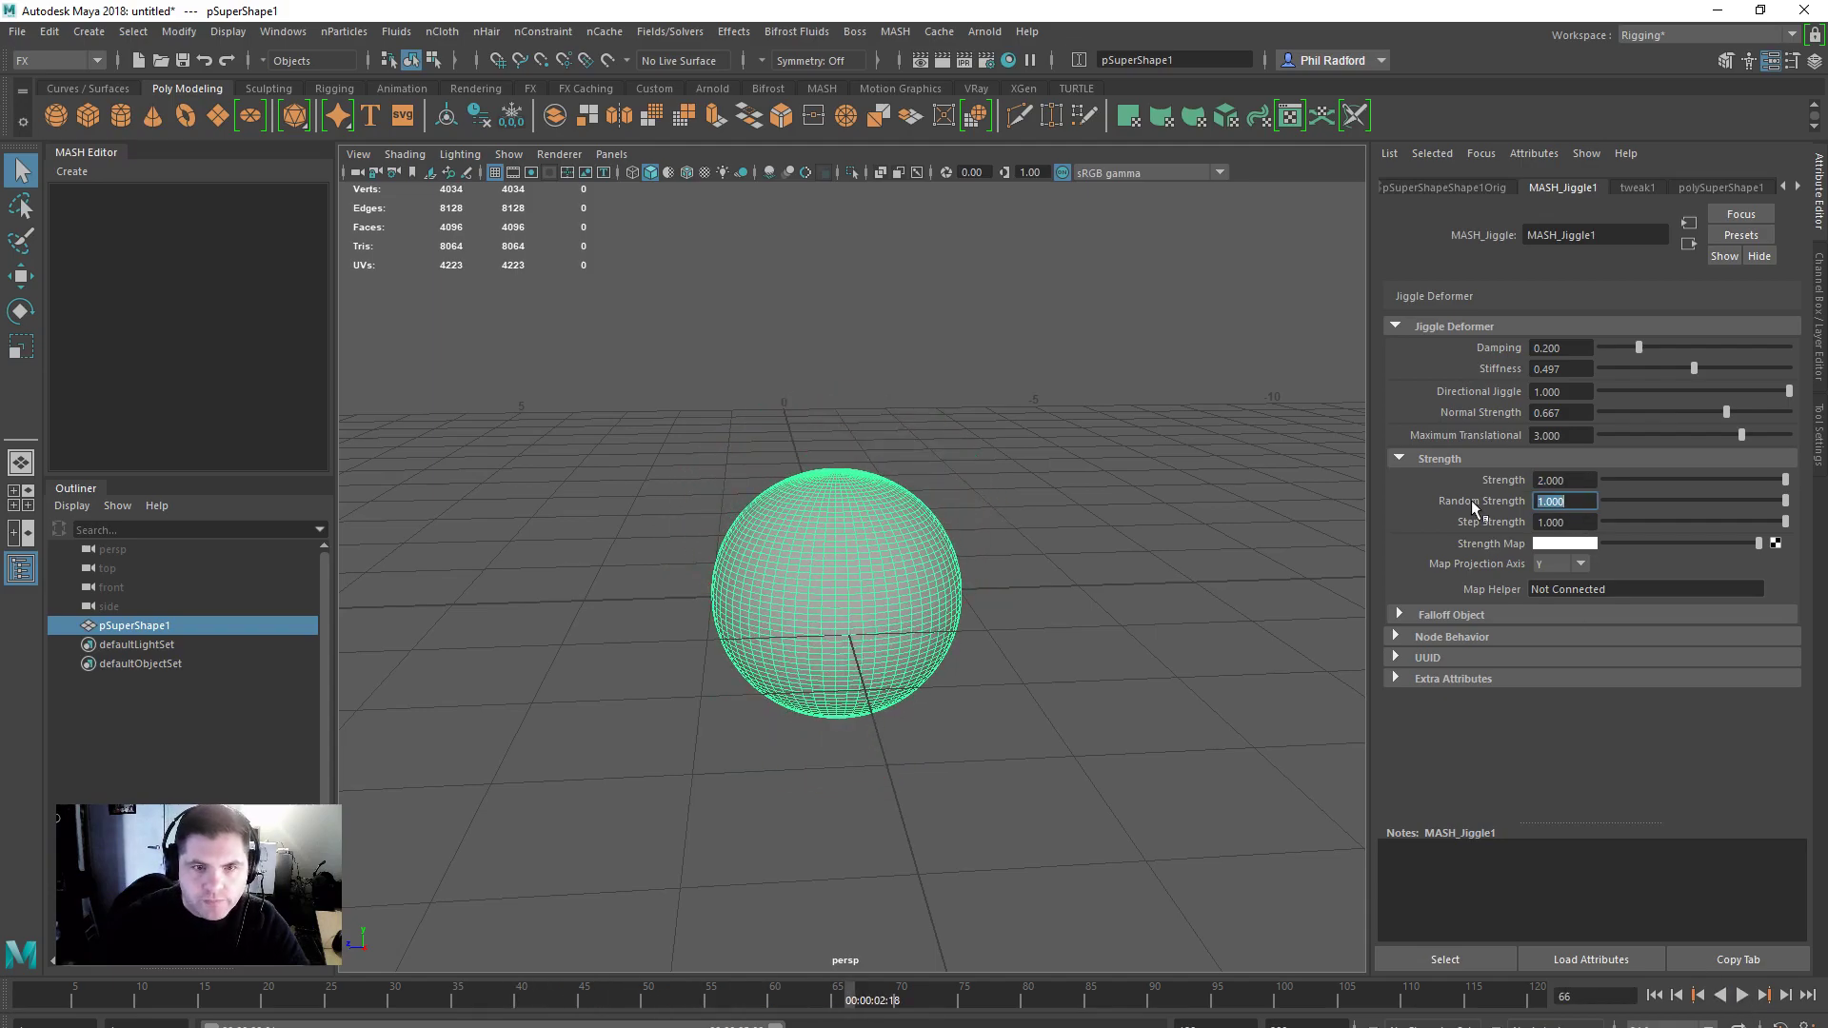
pyautogui.hotkey('shift', 'Tab')
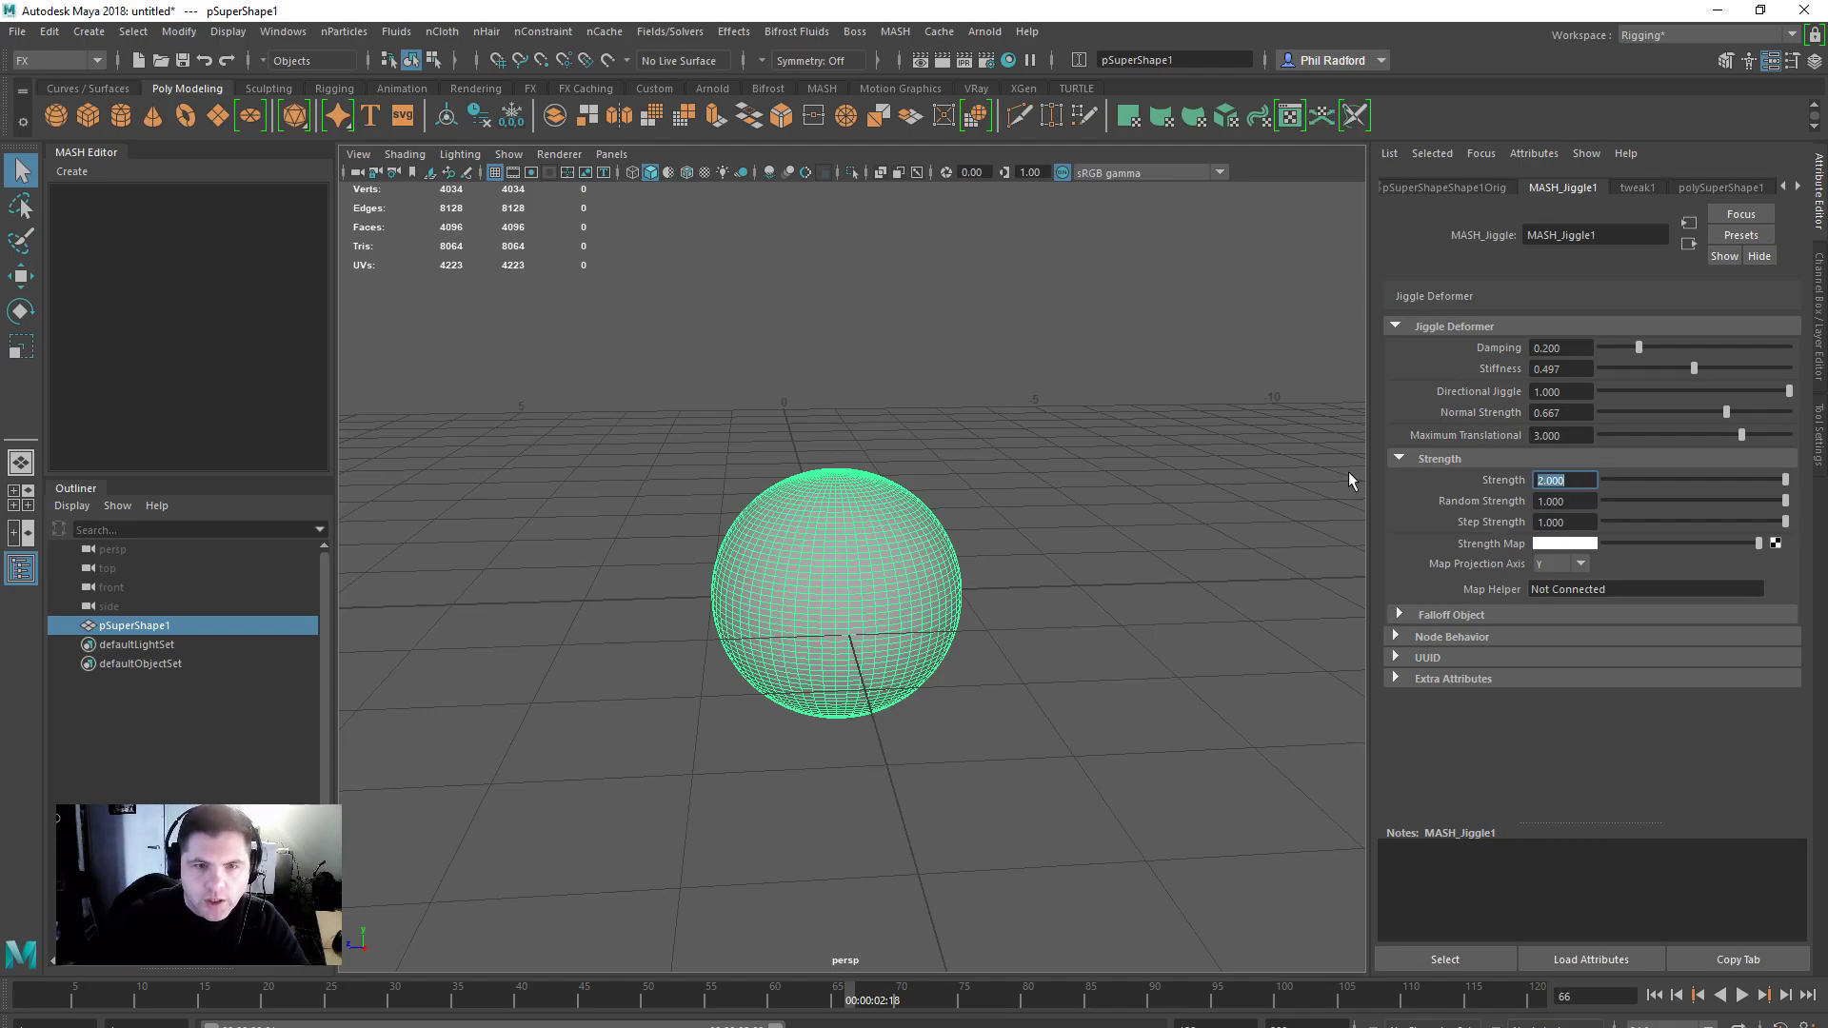
pyautogui.click(1616, 345)
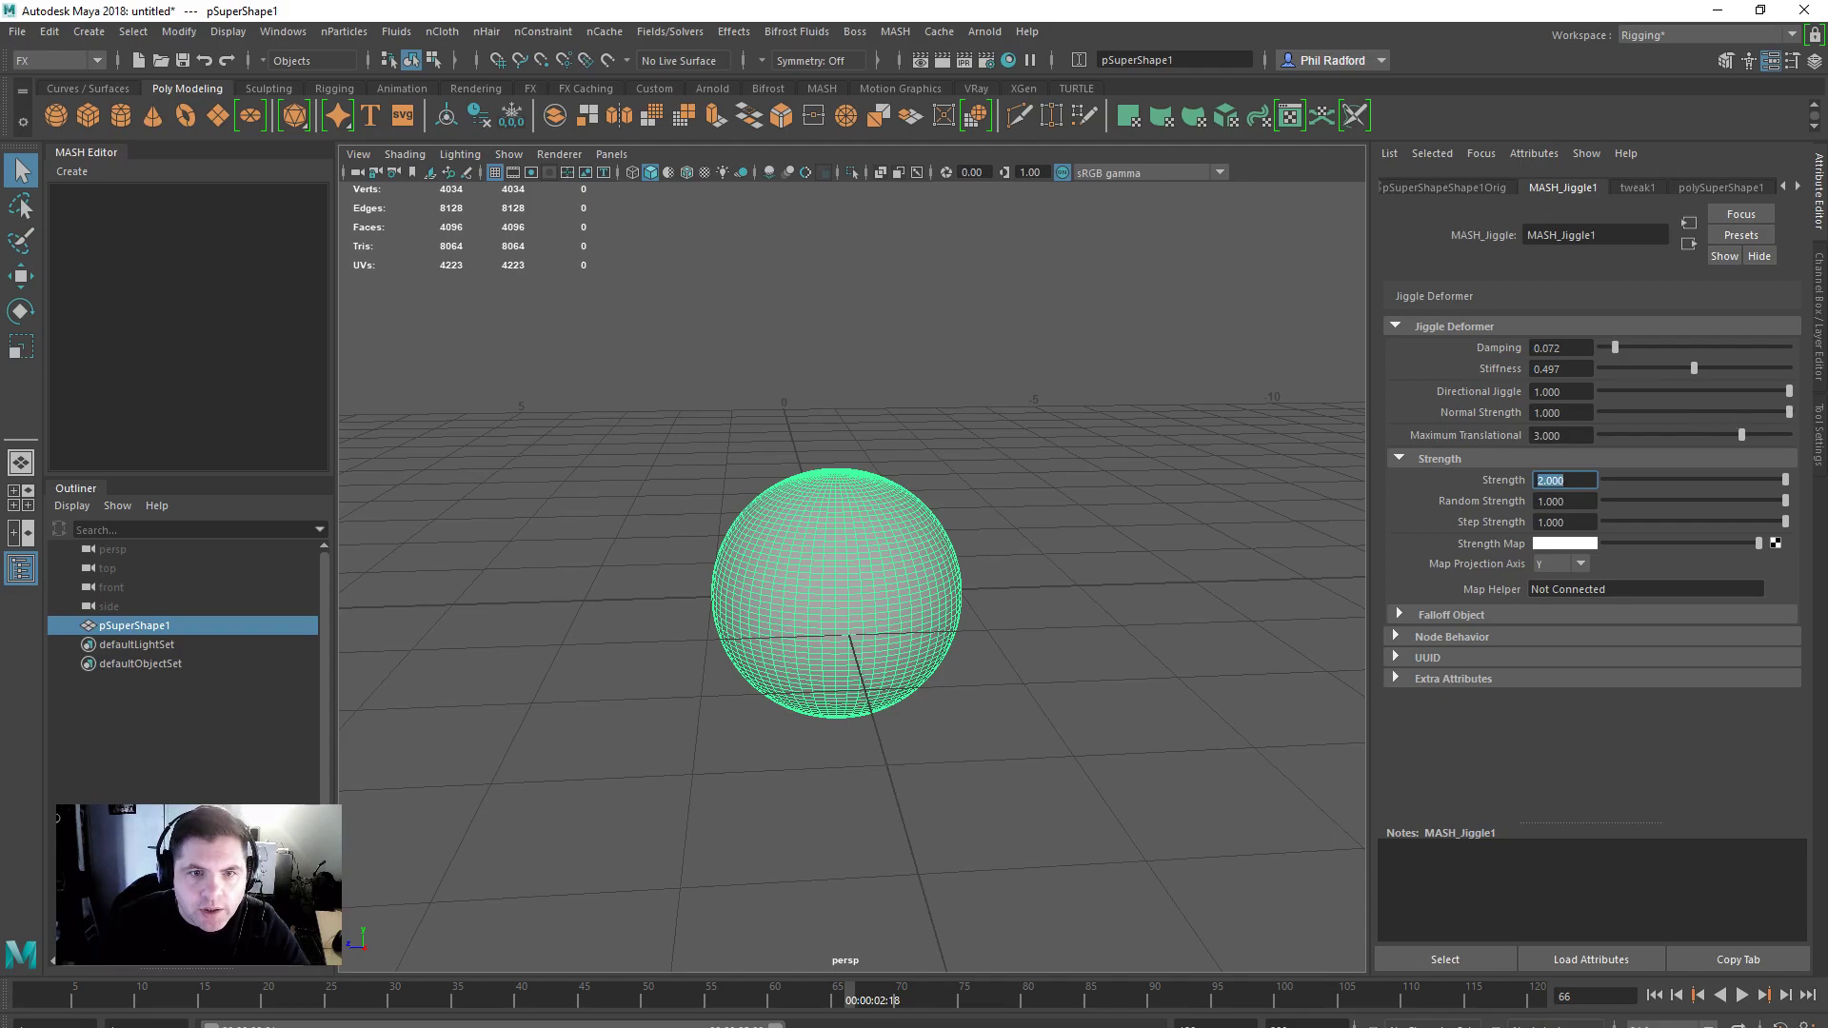
pyautogui.click(1654, 995)
pyautogui.click(1743, 995)
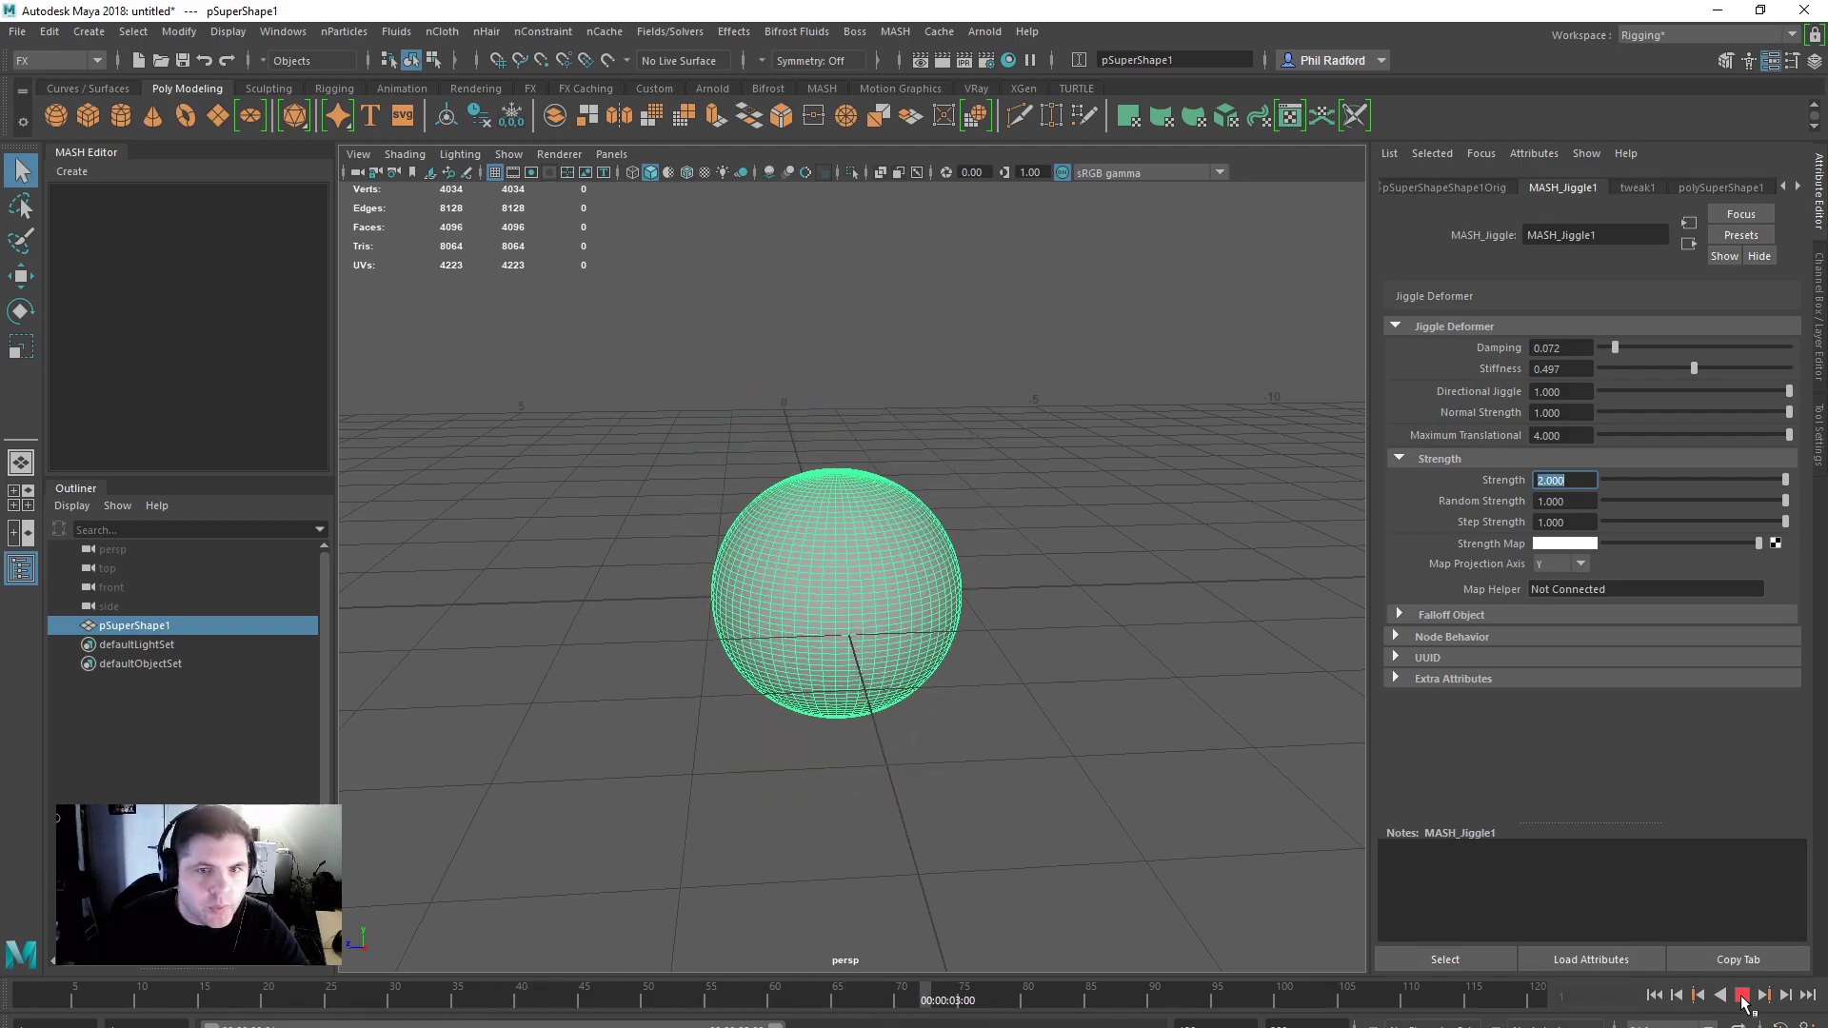
pyautogui.click(1742, 996)
# Step: Lower the jiggle's Stiffness to about 0.046 and replay the animation from the start
pyautogui.click(1631, 368)
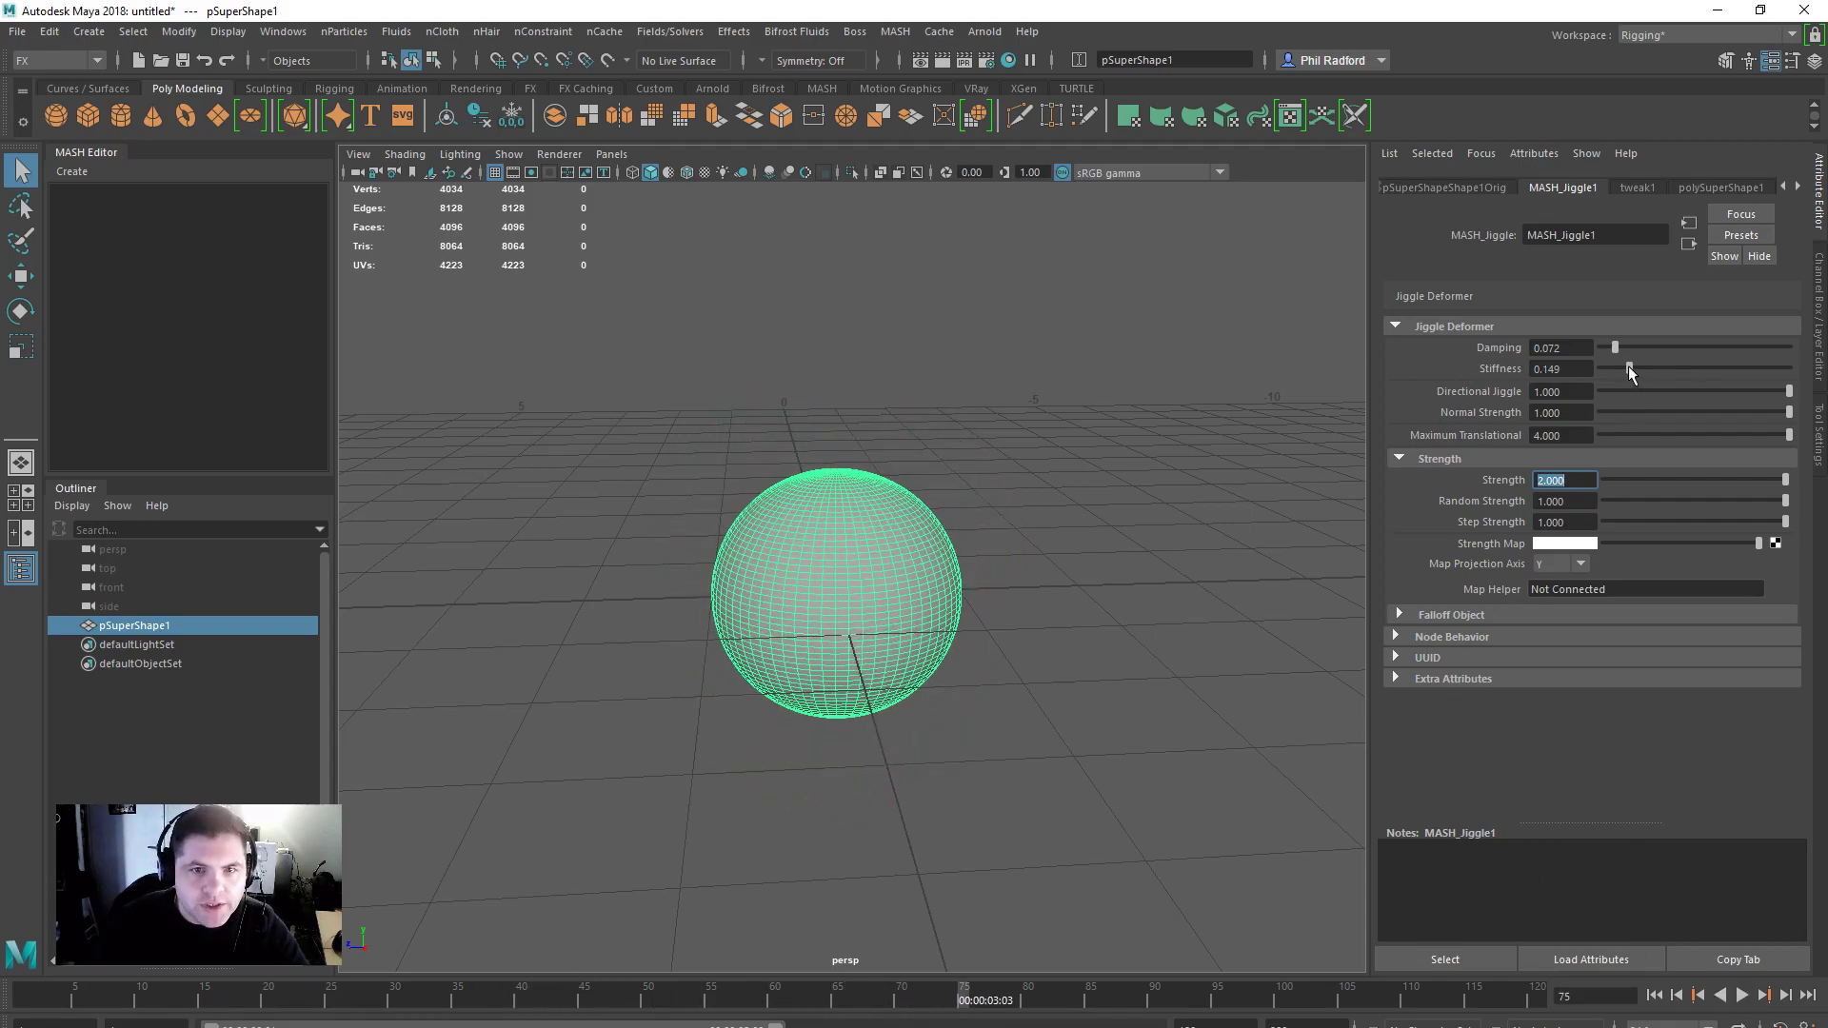
pyautogui.click(1654, 995)
pyautogui.click(1743, 995)
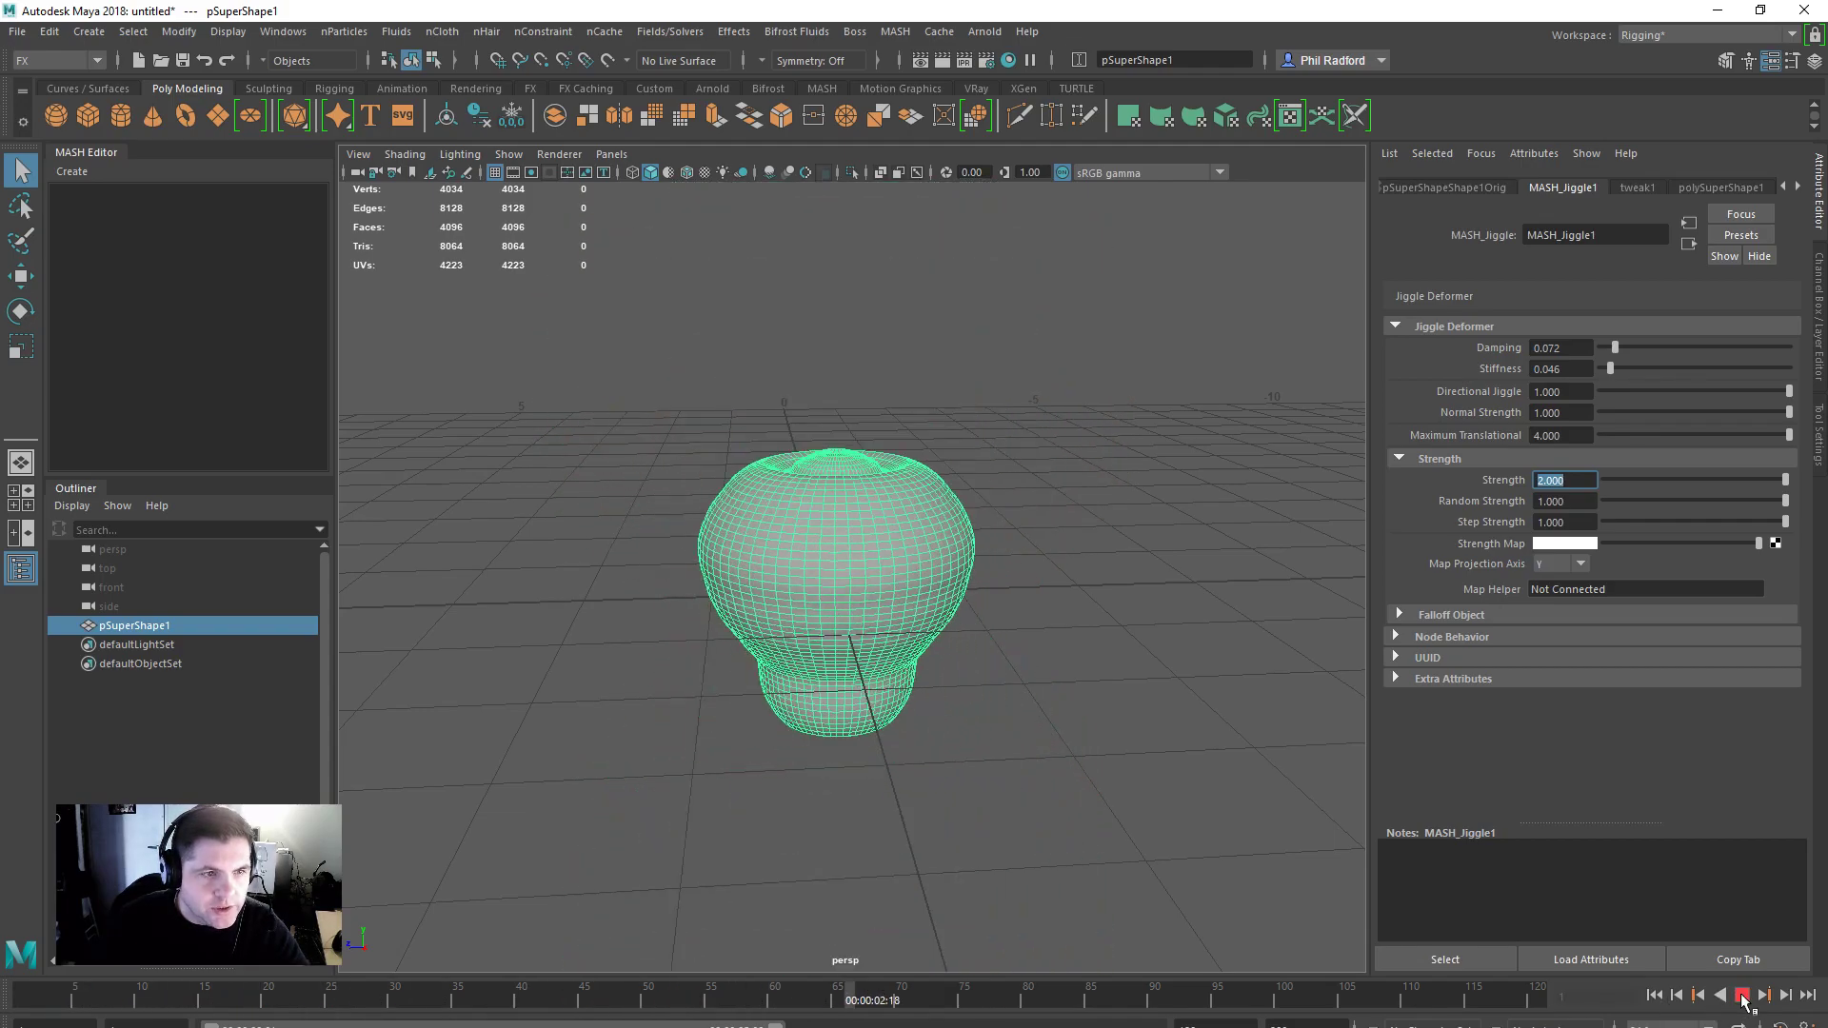
pyautogui.click(1743, 995)
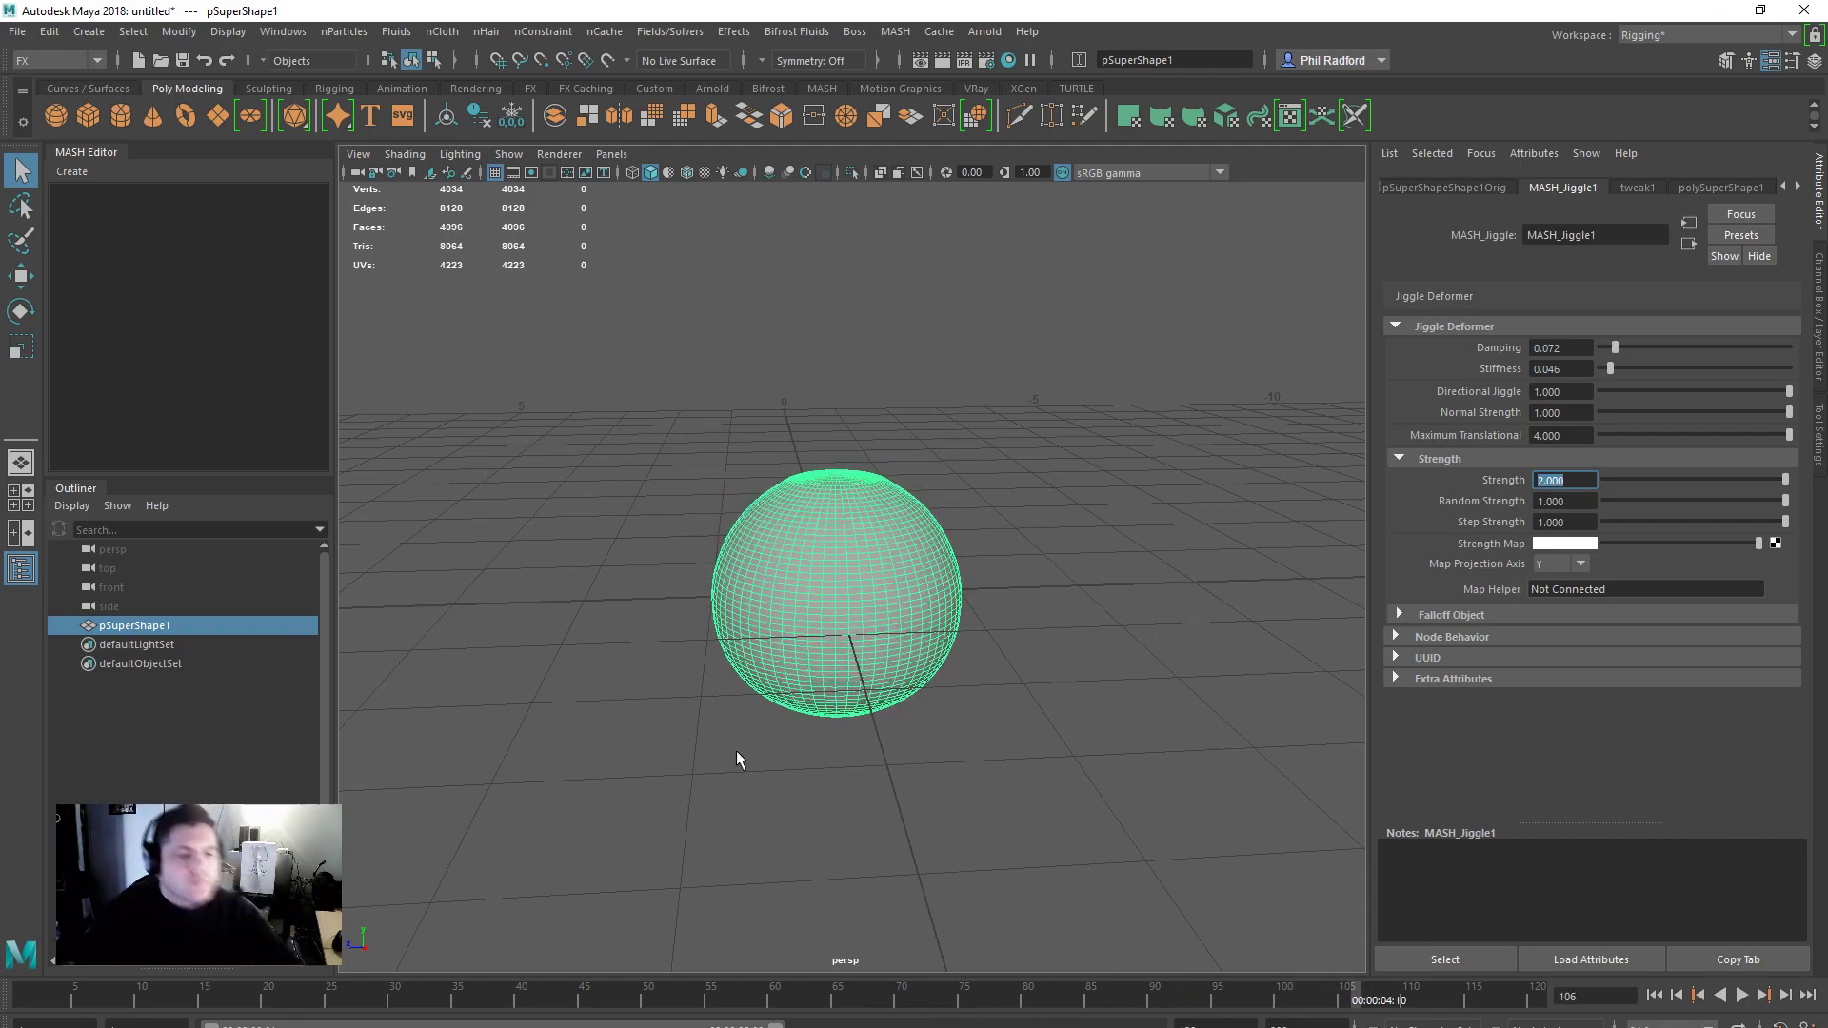
# Step: Replay the animation from the start with a wider view of the whole shape to check the jiggle
pyautogui.keyDown('alt'); pyautogui.moveTo(942, 657); pyautogui.dragTo(967, 641); pyautogui.keyUp('alt')
pyautogui.keyDown('alt'); pyautogui.moveTo(967, 640); pyautogui.dragTo(739, 644, button='right'); pyautogui.keyUp('alt')
pyautogui.keyDown('alt'); pyautogui.moveTo(739, 645); pyautogui.dragTo(730, 628); pyautogui.keyUp('alt')
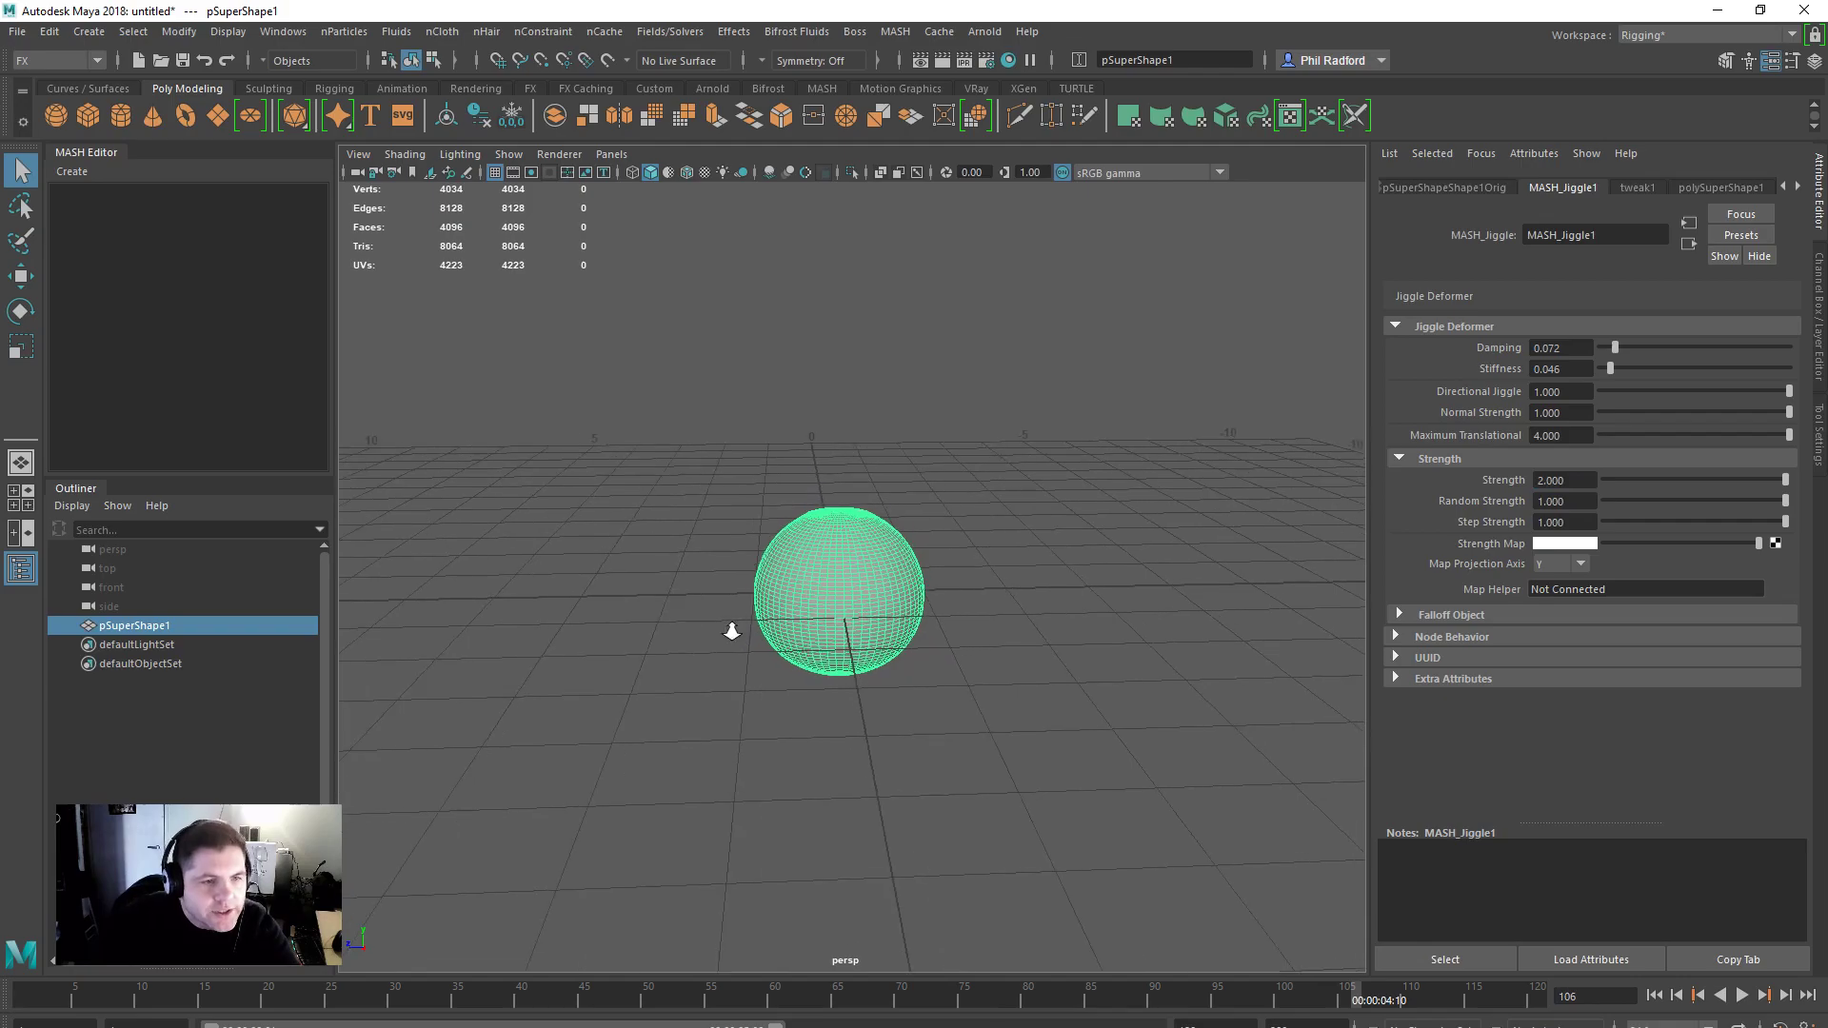
pyautogui.keyDown('alt'); pyautogui.moveTo(730, 628); pyautogui.dragTo(650, 619, button='right'); pyautogui.keyUp('alt')
pyautogui.keyDown('alt'); pyautogui.moveTo(649, 619); pyautogui.dragTo(634, 612); pyautogui.keyUp('alt')
pyautogui.click(1655, 995)
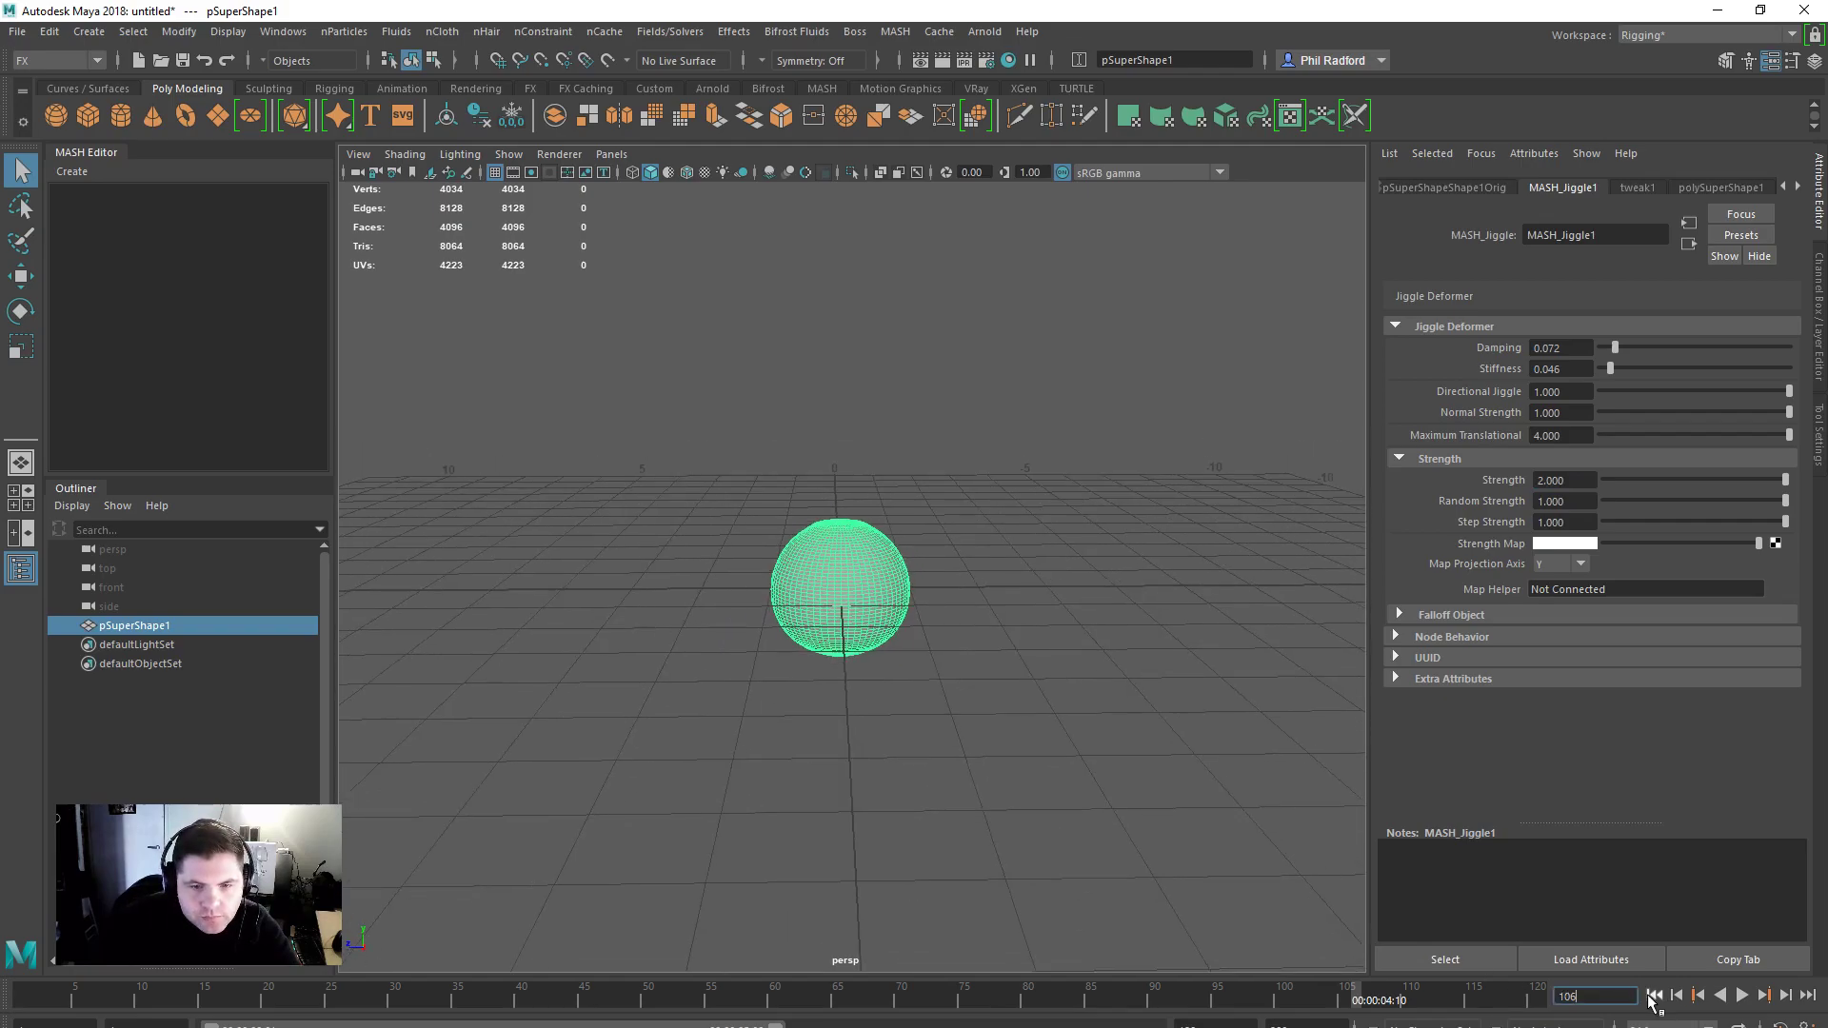
pyautogui.click(1741, 995)
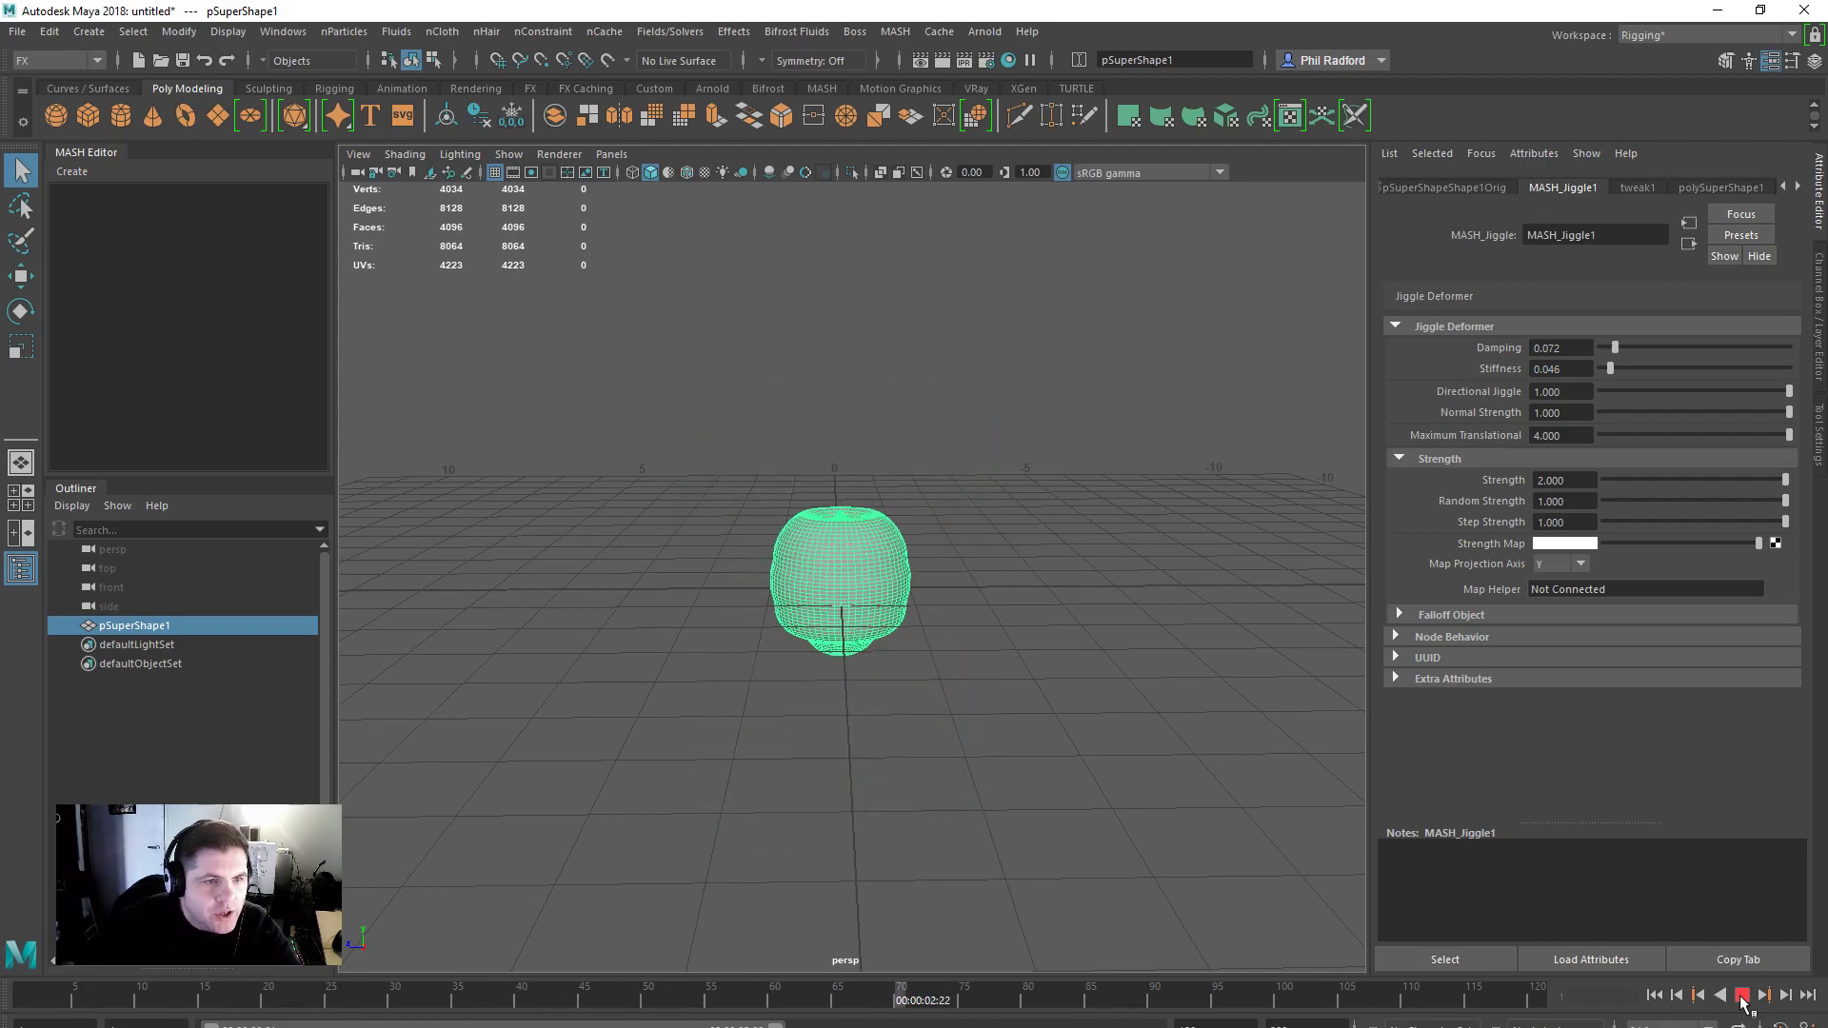
pyautogui.click(1742, 995)
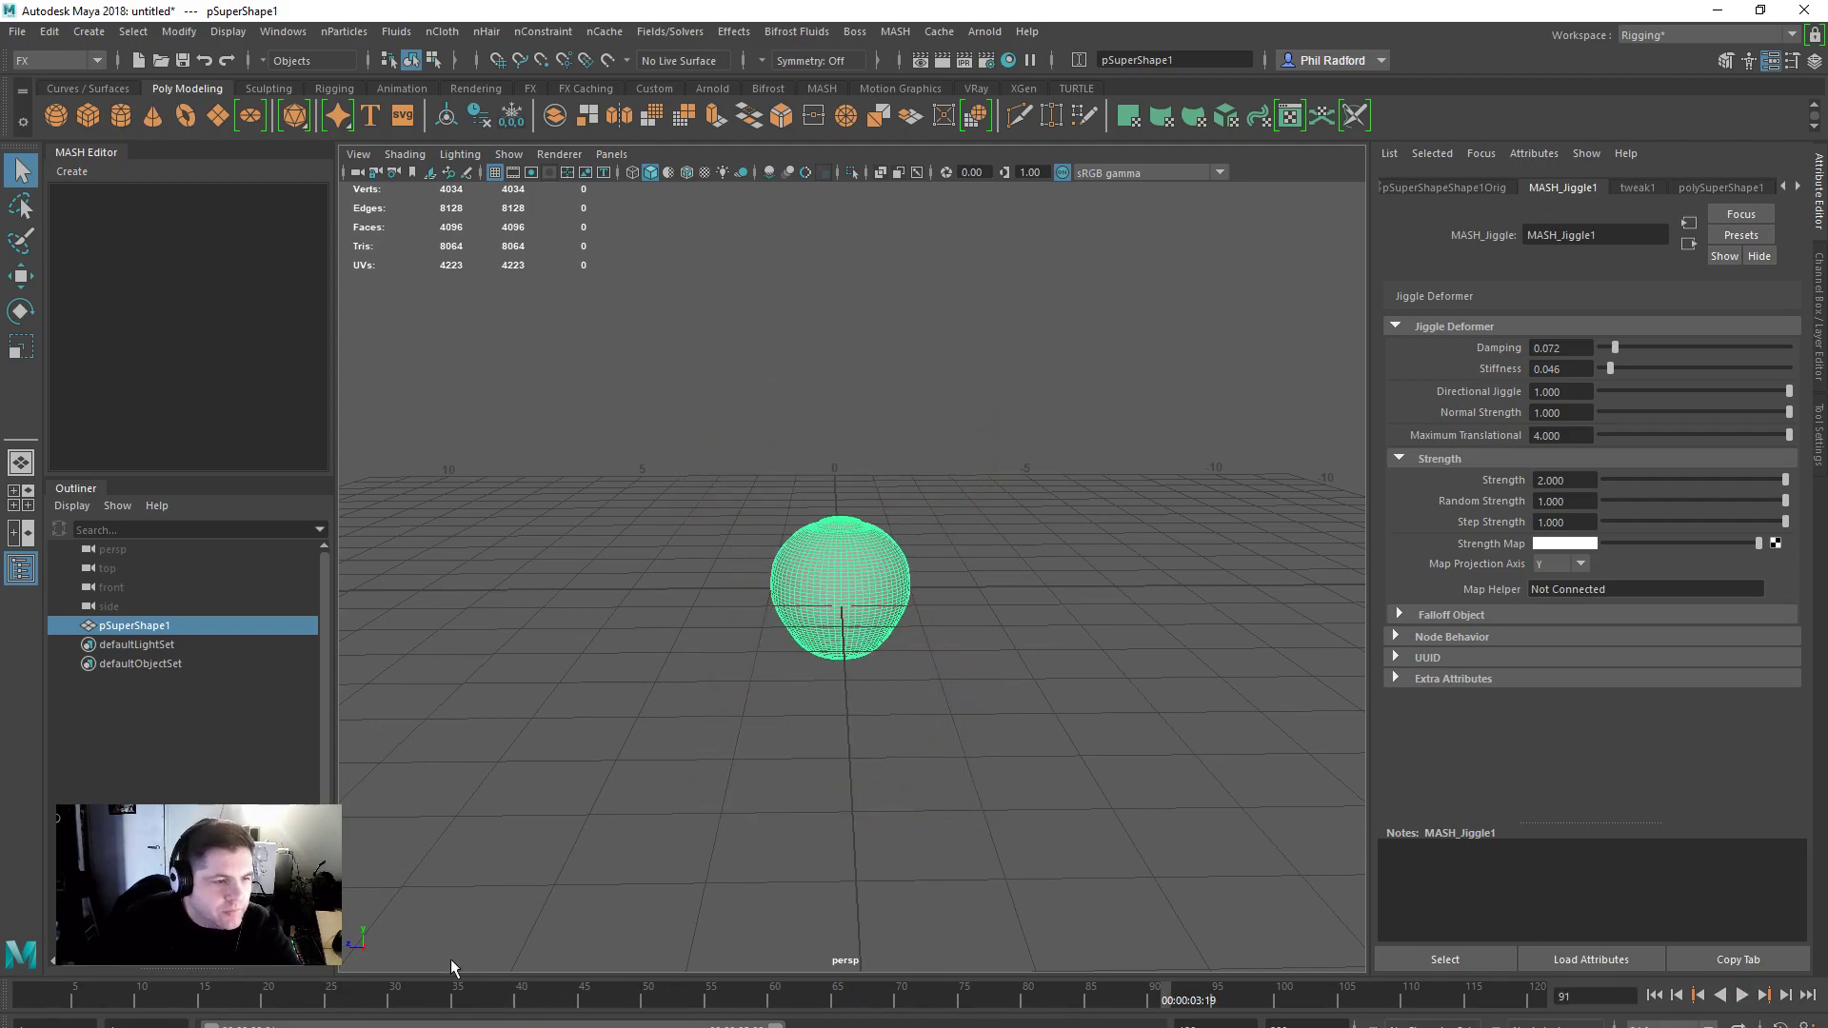
# Step: Select the polySuperShape1 history node and try keying V Multiplier 1 at frame 60
pyautogui.click(1694, 187)
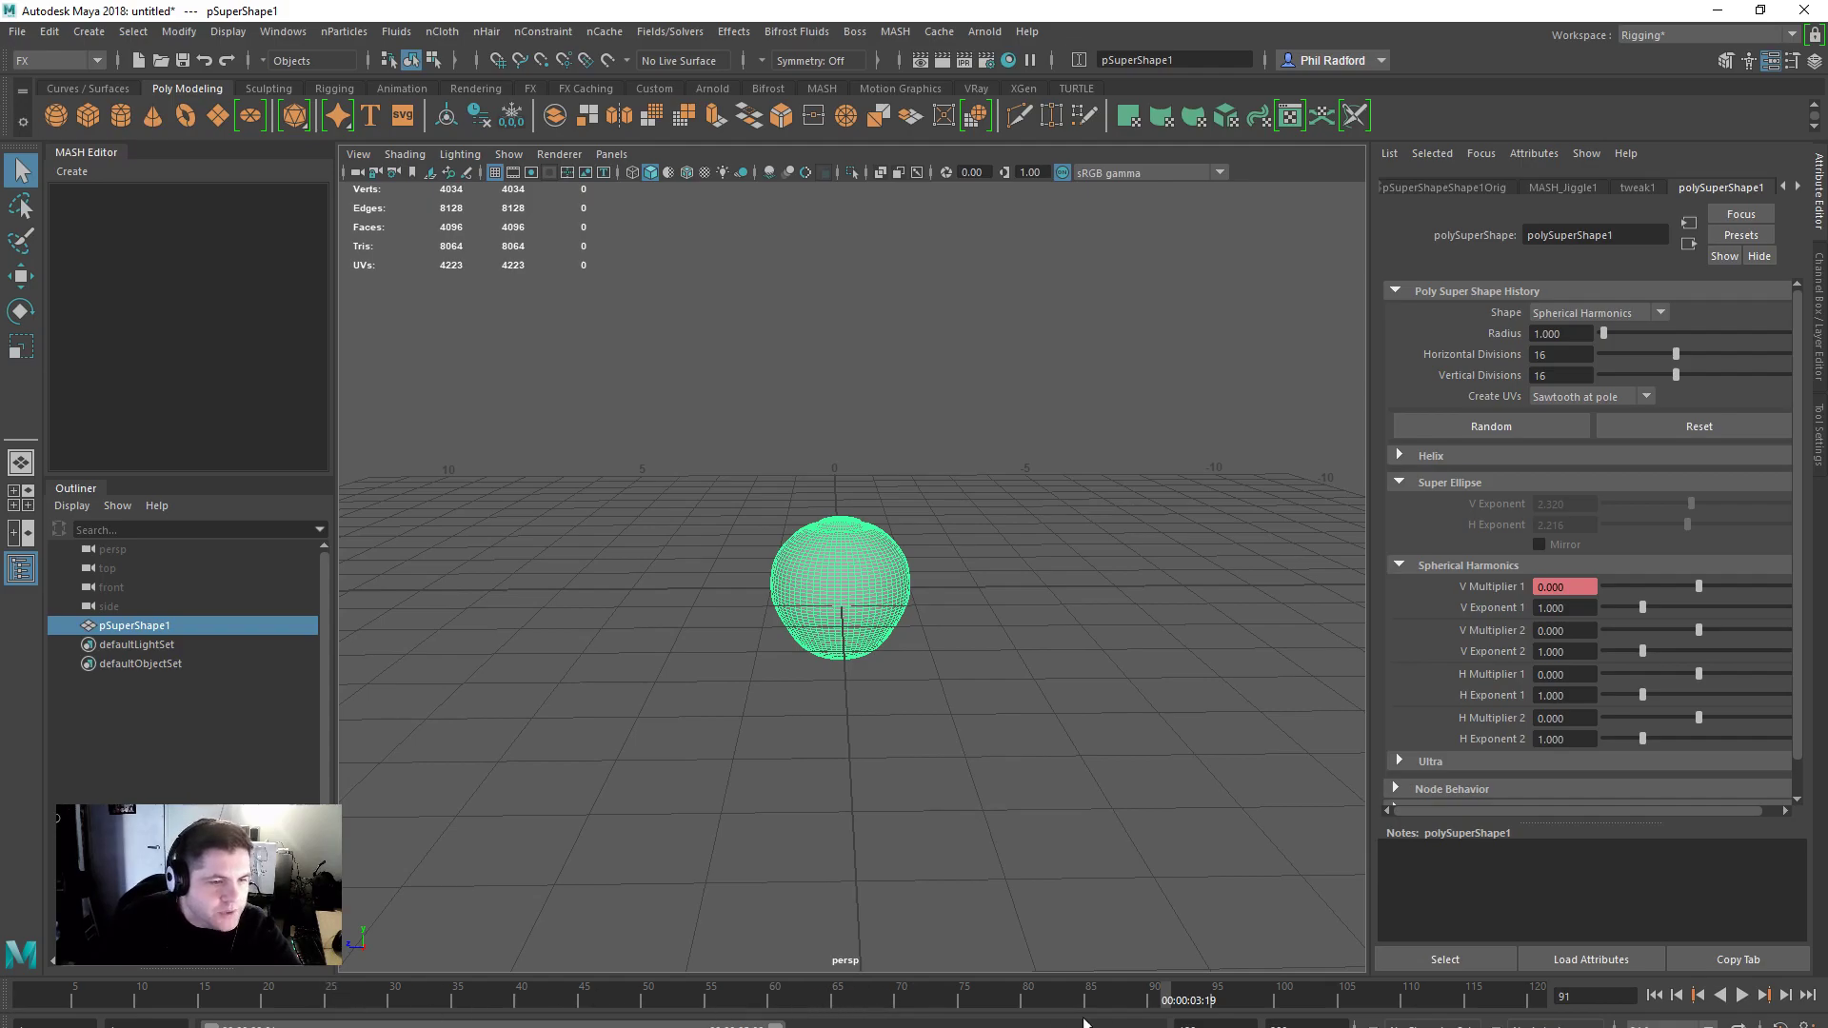
pyautogui.click(1426, 960)
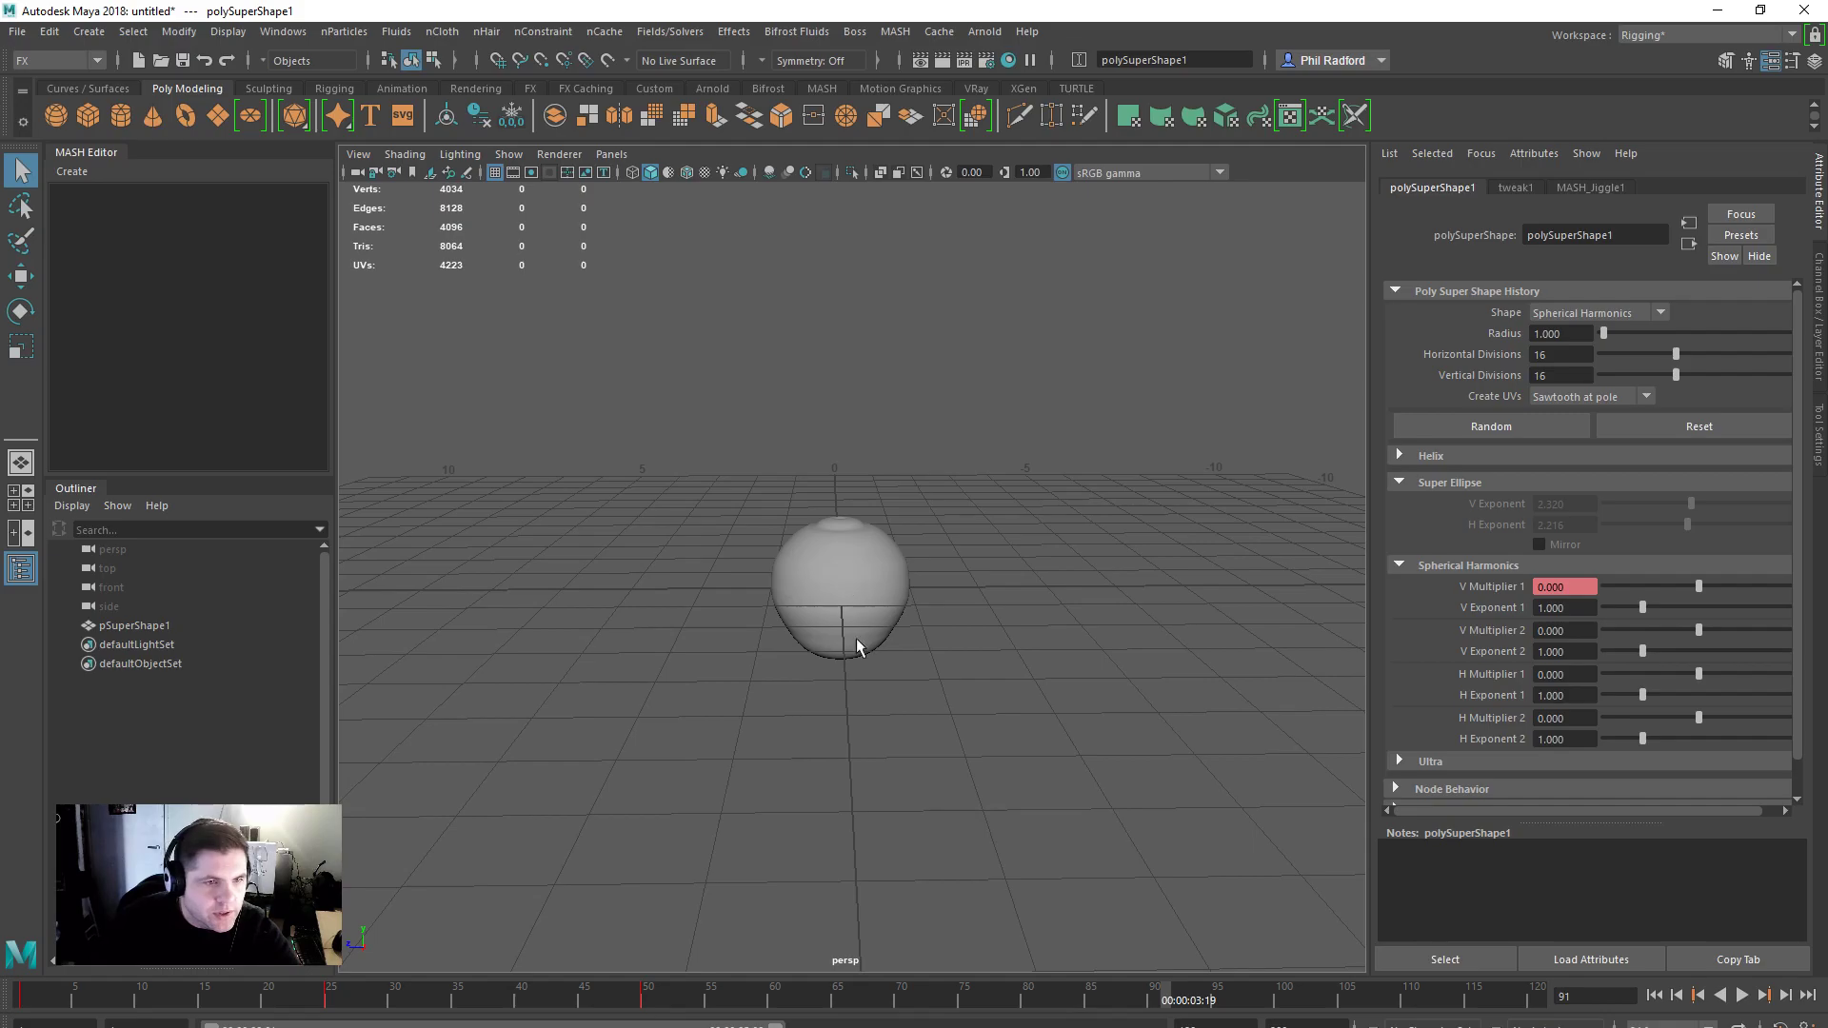
pyautogui.click(775, 998)
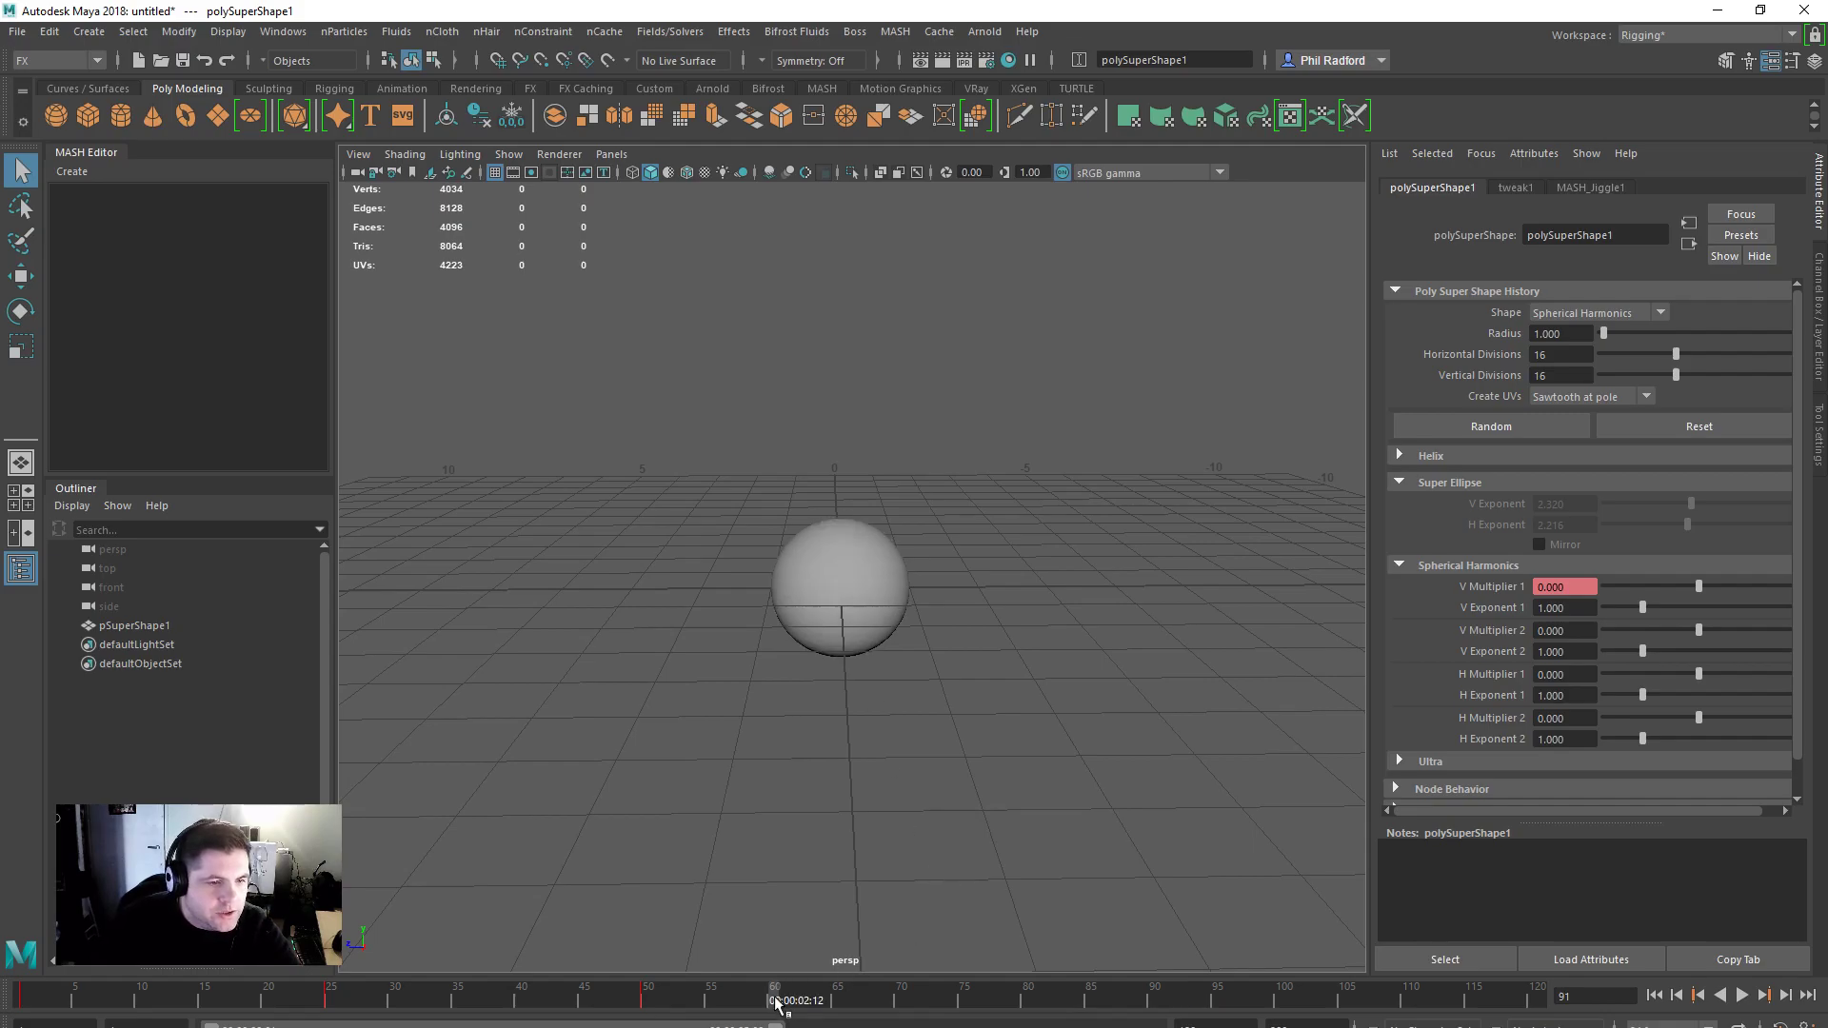
pyautogui.rightClick(1462, 585)
pyautogui.click(1495, 598)
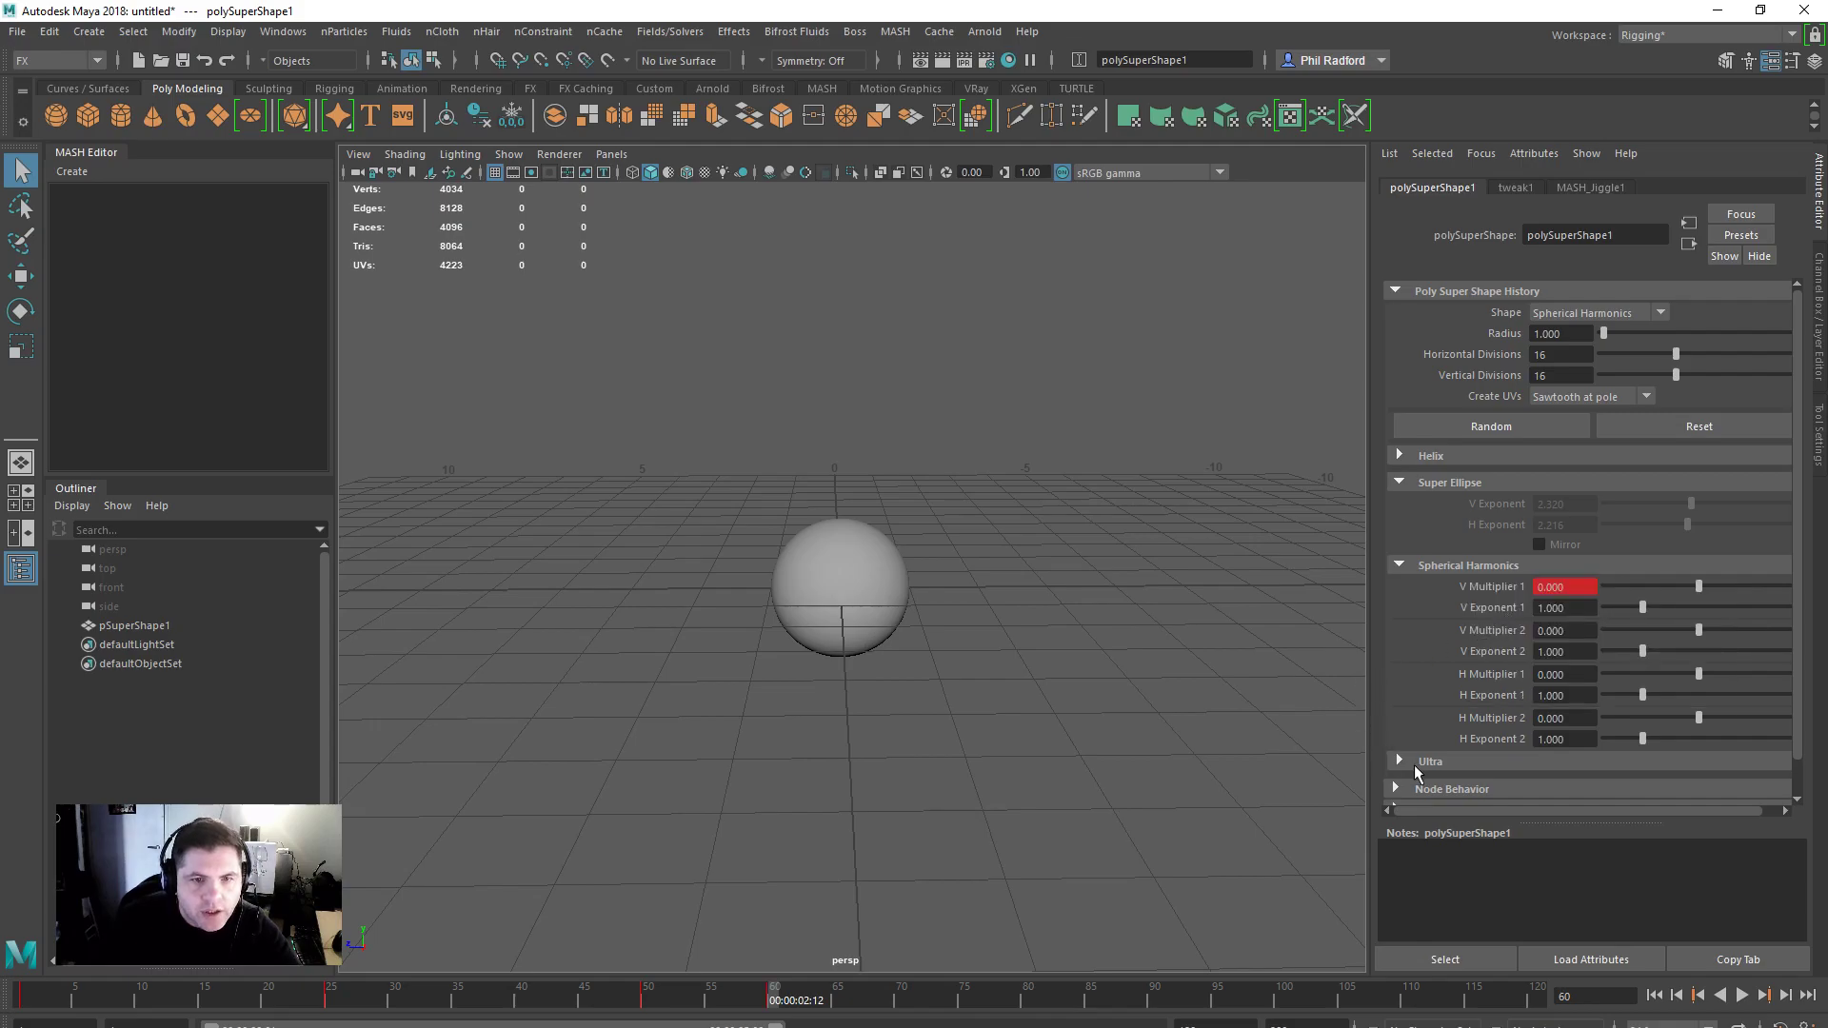
pyautogui.moveTo(816, 995)
pyautogui.mouseDown()
pyautogui.moveTo(1091, 1007)
pyautogui.moveTo(790, 1002)
pyautogui.mouseUp()
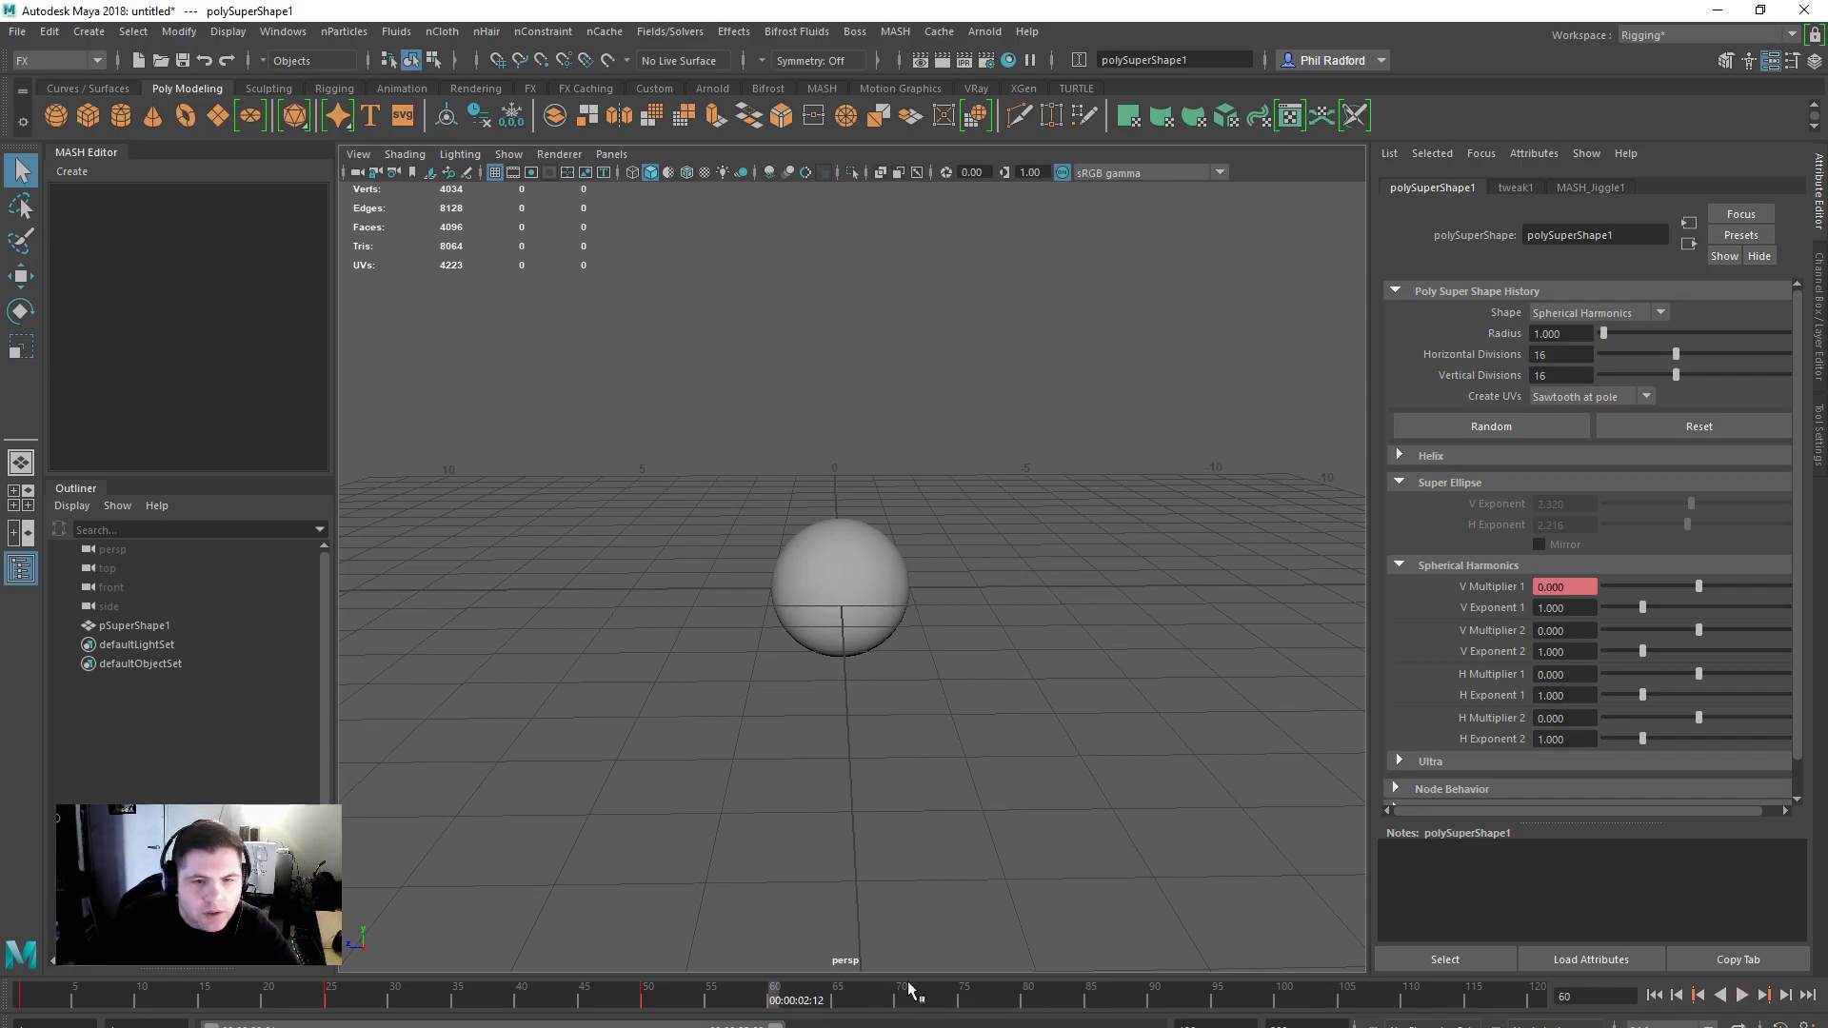
# Step: Set V Exponent 2 to about 1.727 and key V Multiplier 2 at 0 on frame 50
pyautogui.moveTo(1654, 652); pyautogui.dragTo(1669, 652)
pyautogui.moveTo(609, 1000); pyautogui.dragTo(544, 1007)
pyautogui.moveTo(545, 1014); pyautogui.dragTo(546, 1012)
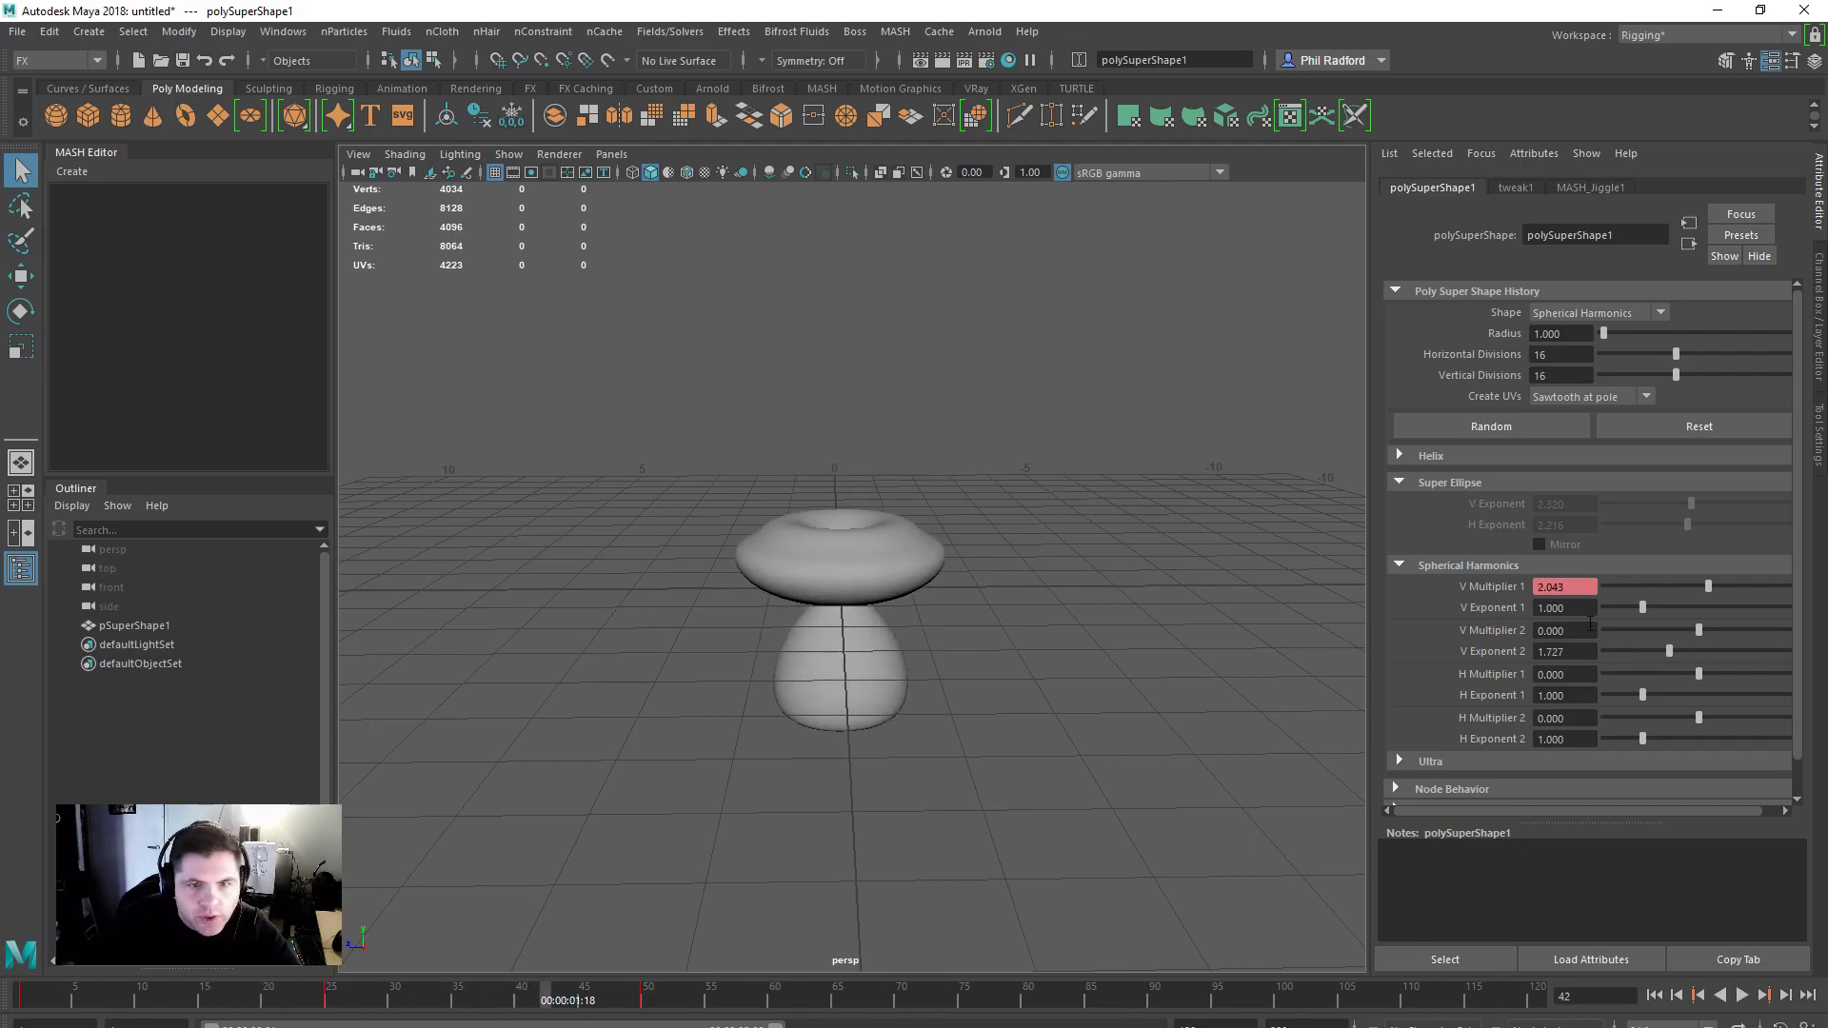
pyautogui.moveTo(1702, 636)
pyautogui.mouseDown()
pyautogui.moveTo(1730, 636)
pyautogui.moveTo(1696, 644)
pyautogui.mouseUp()
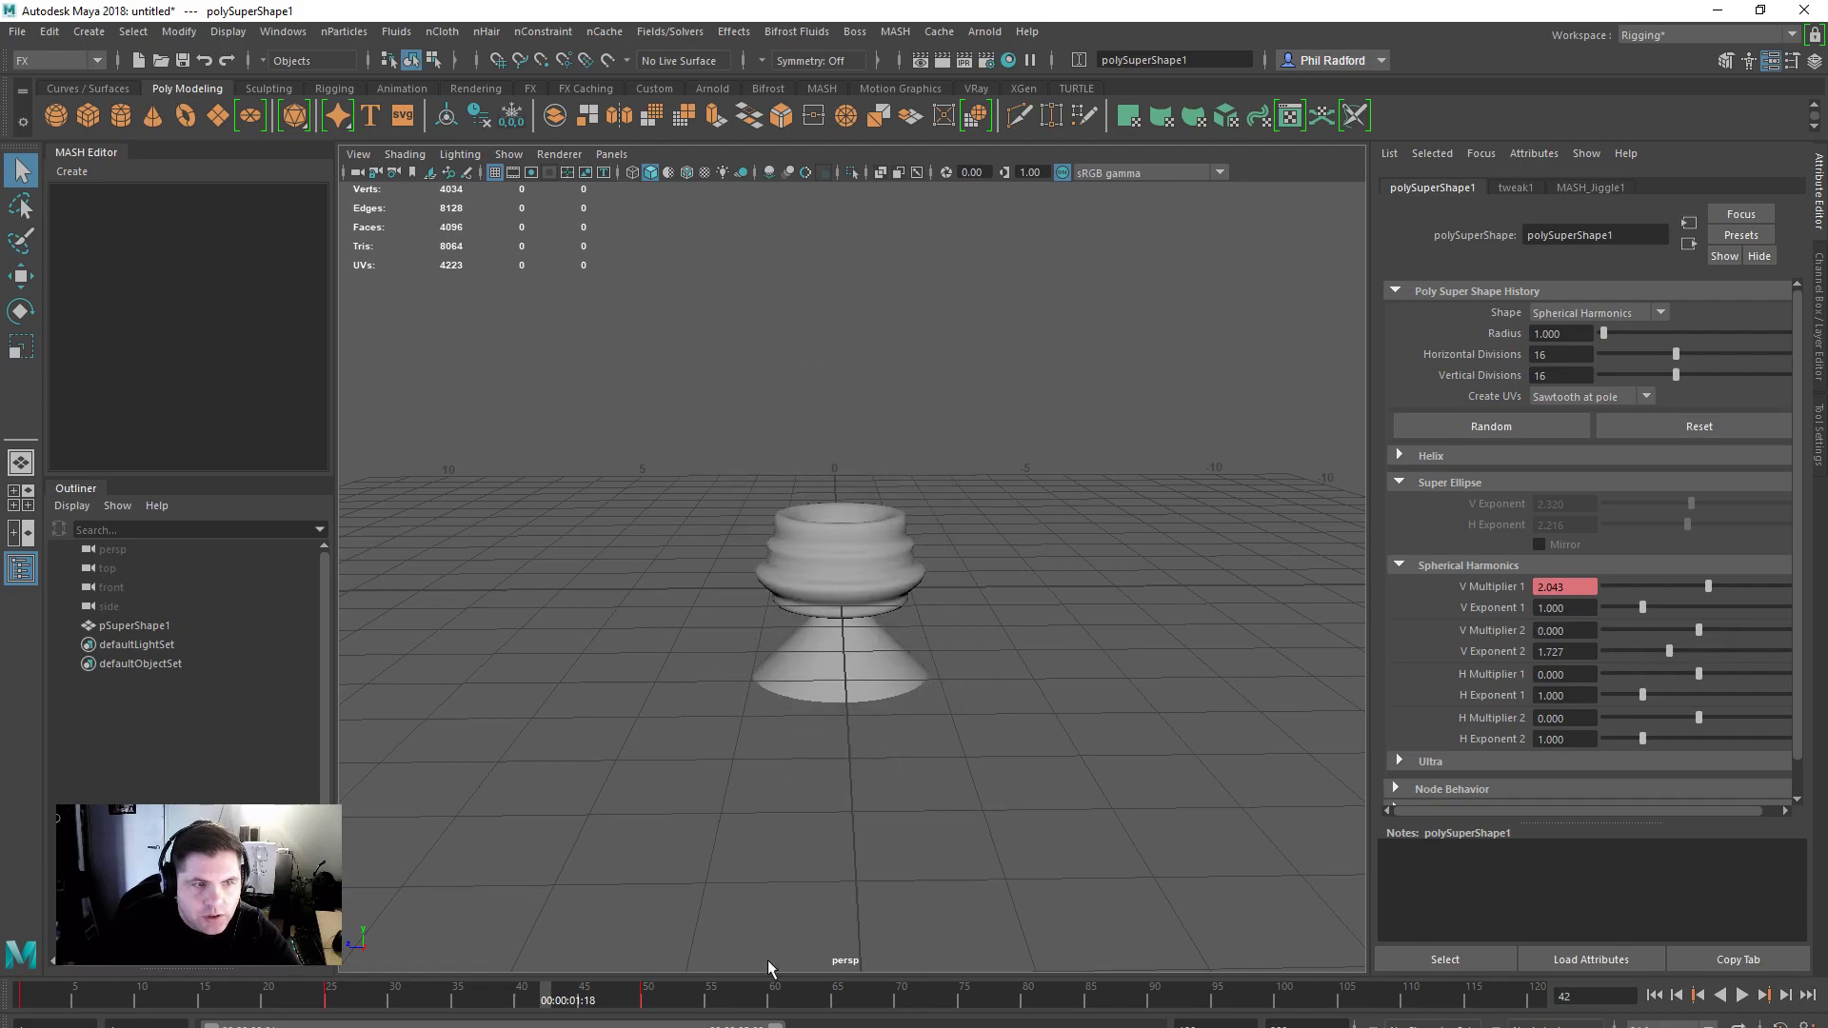
pyautogui.moveTo(654, 1002); pyautogui.dragTo(648, 1001)
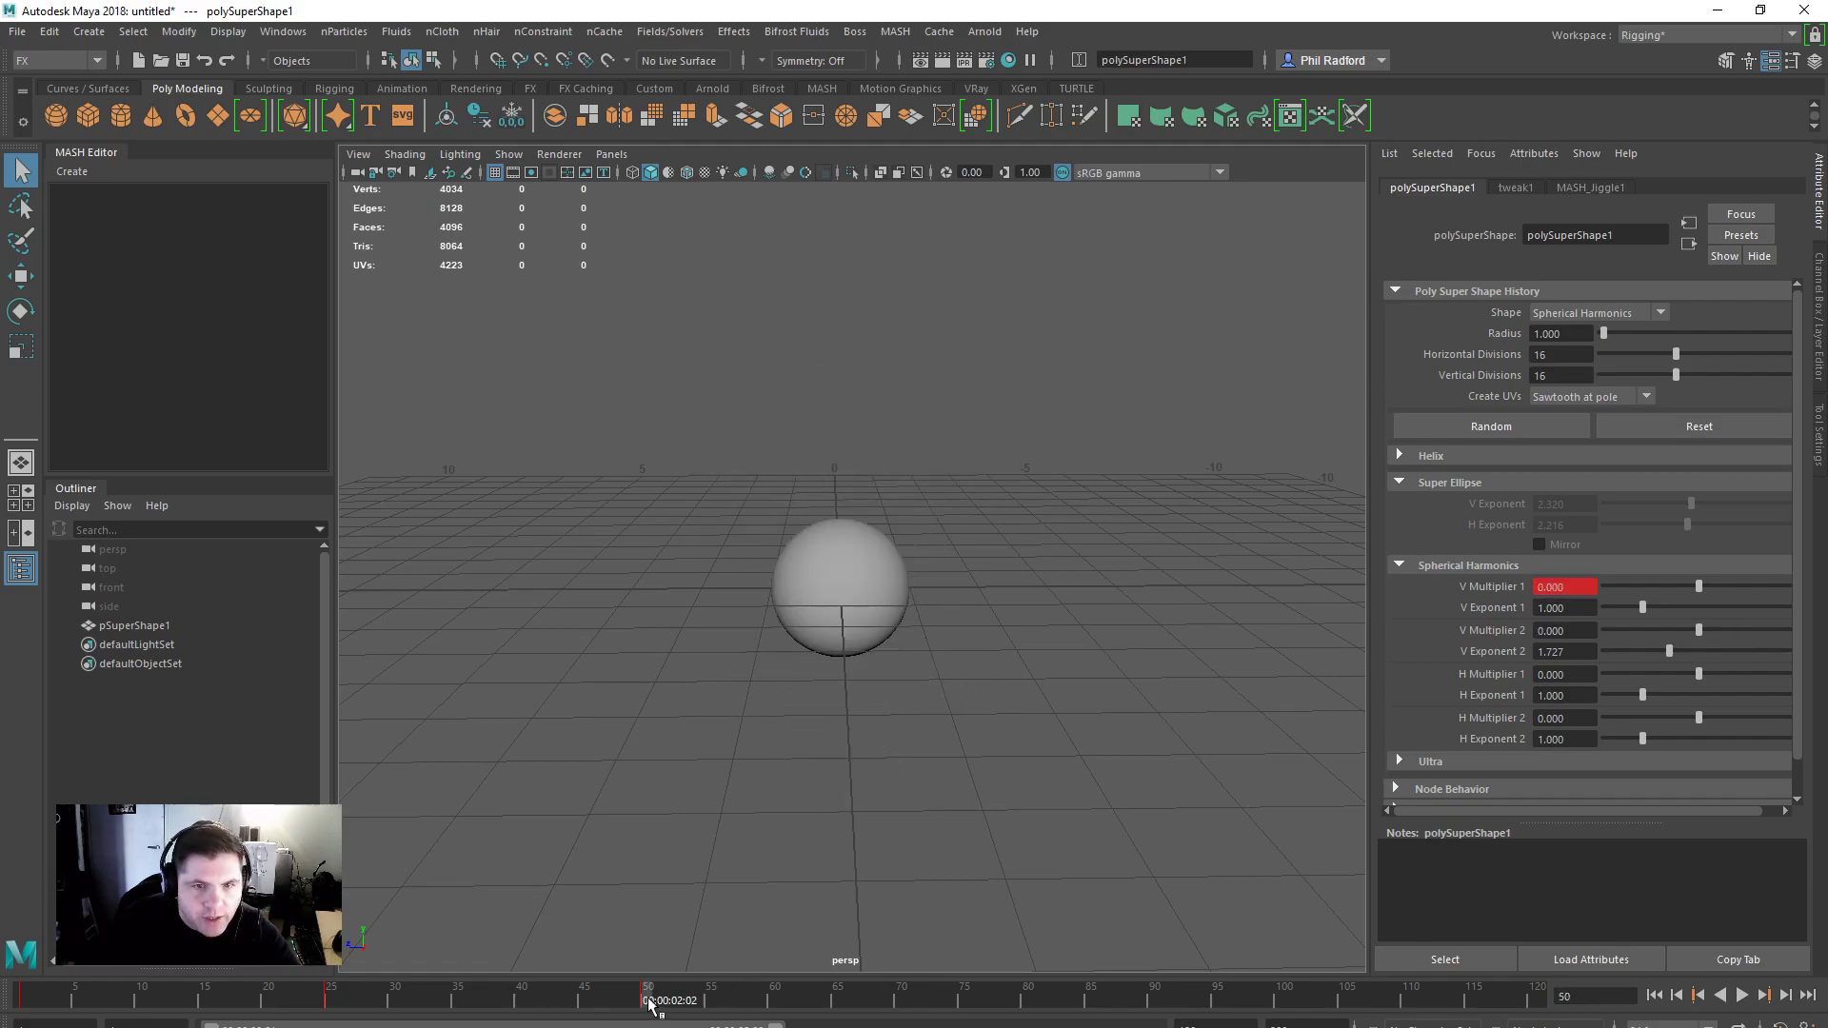
pyautogui.rightClick(1504, 632)
pyautogui.click(1552, 663)
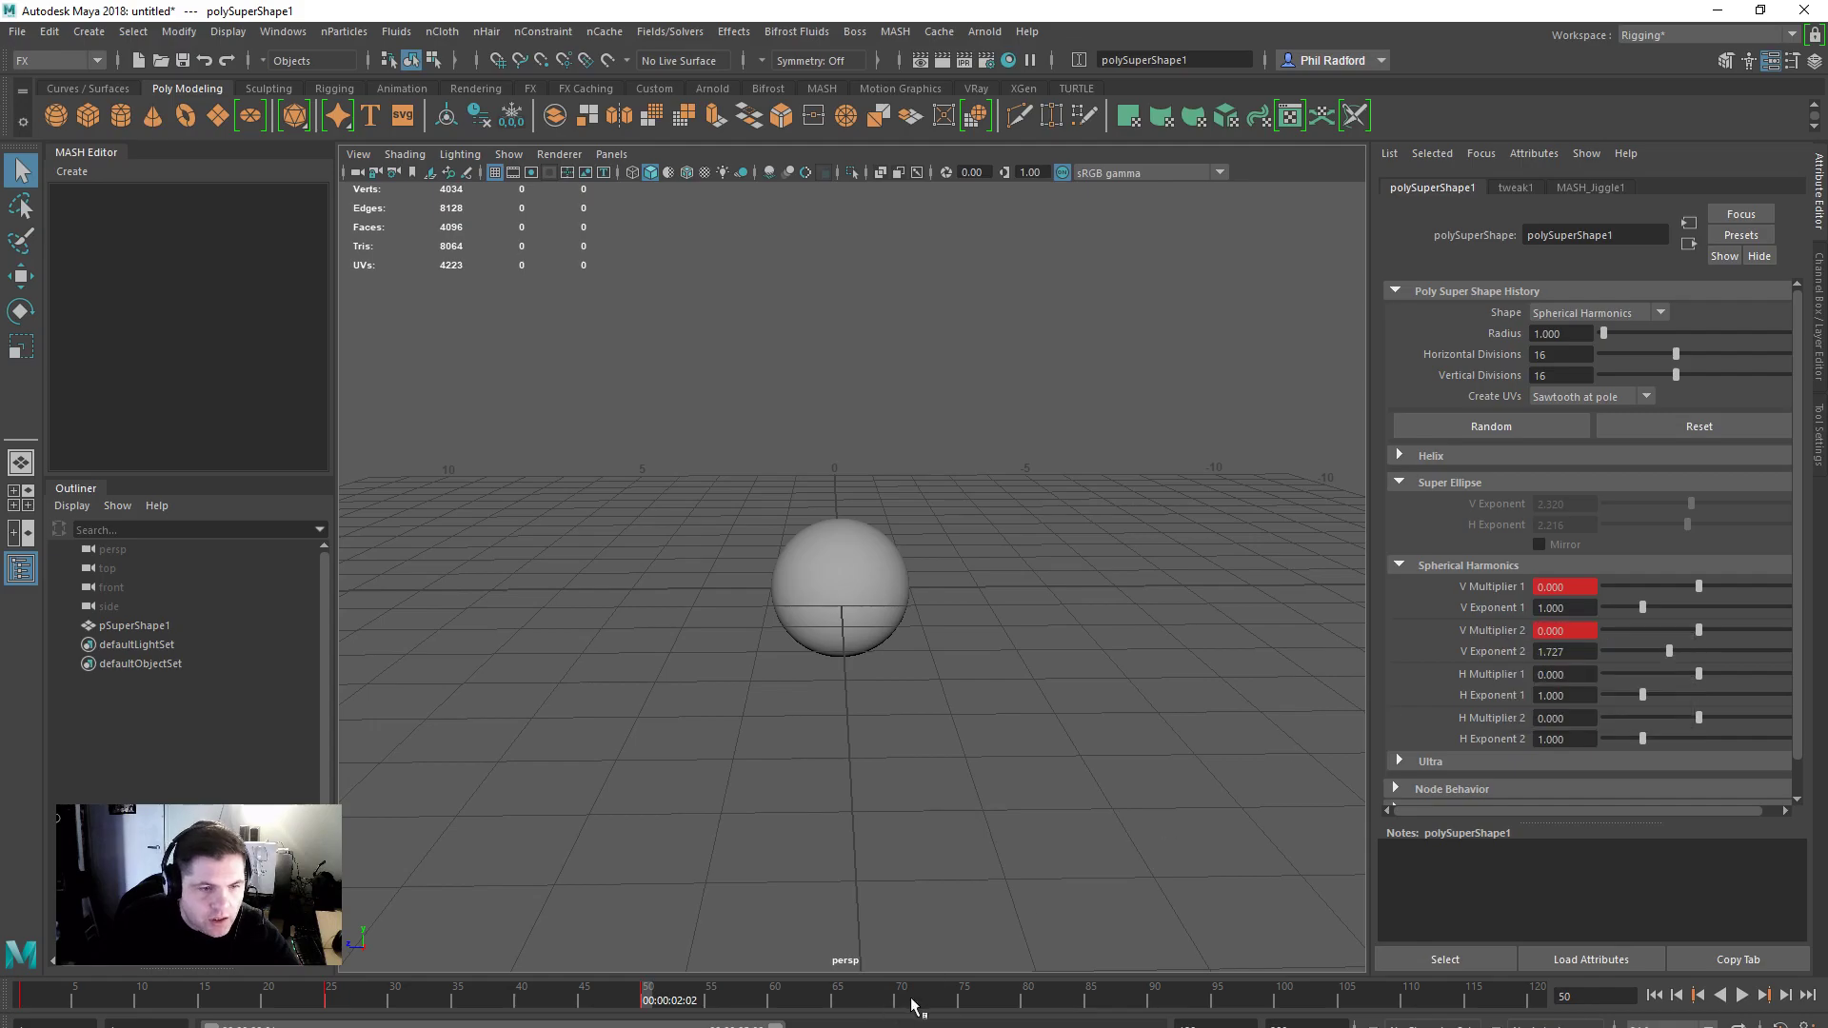
# Step: Raise V Multiplier 2 to about 8.041 at frame 75 and set a key for it
pyautogui.click(959, 1000)
pyautogui.moveTo(1673, 651); pyautogui.dragTo(1727, 653)
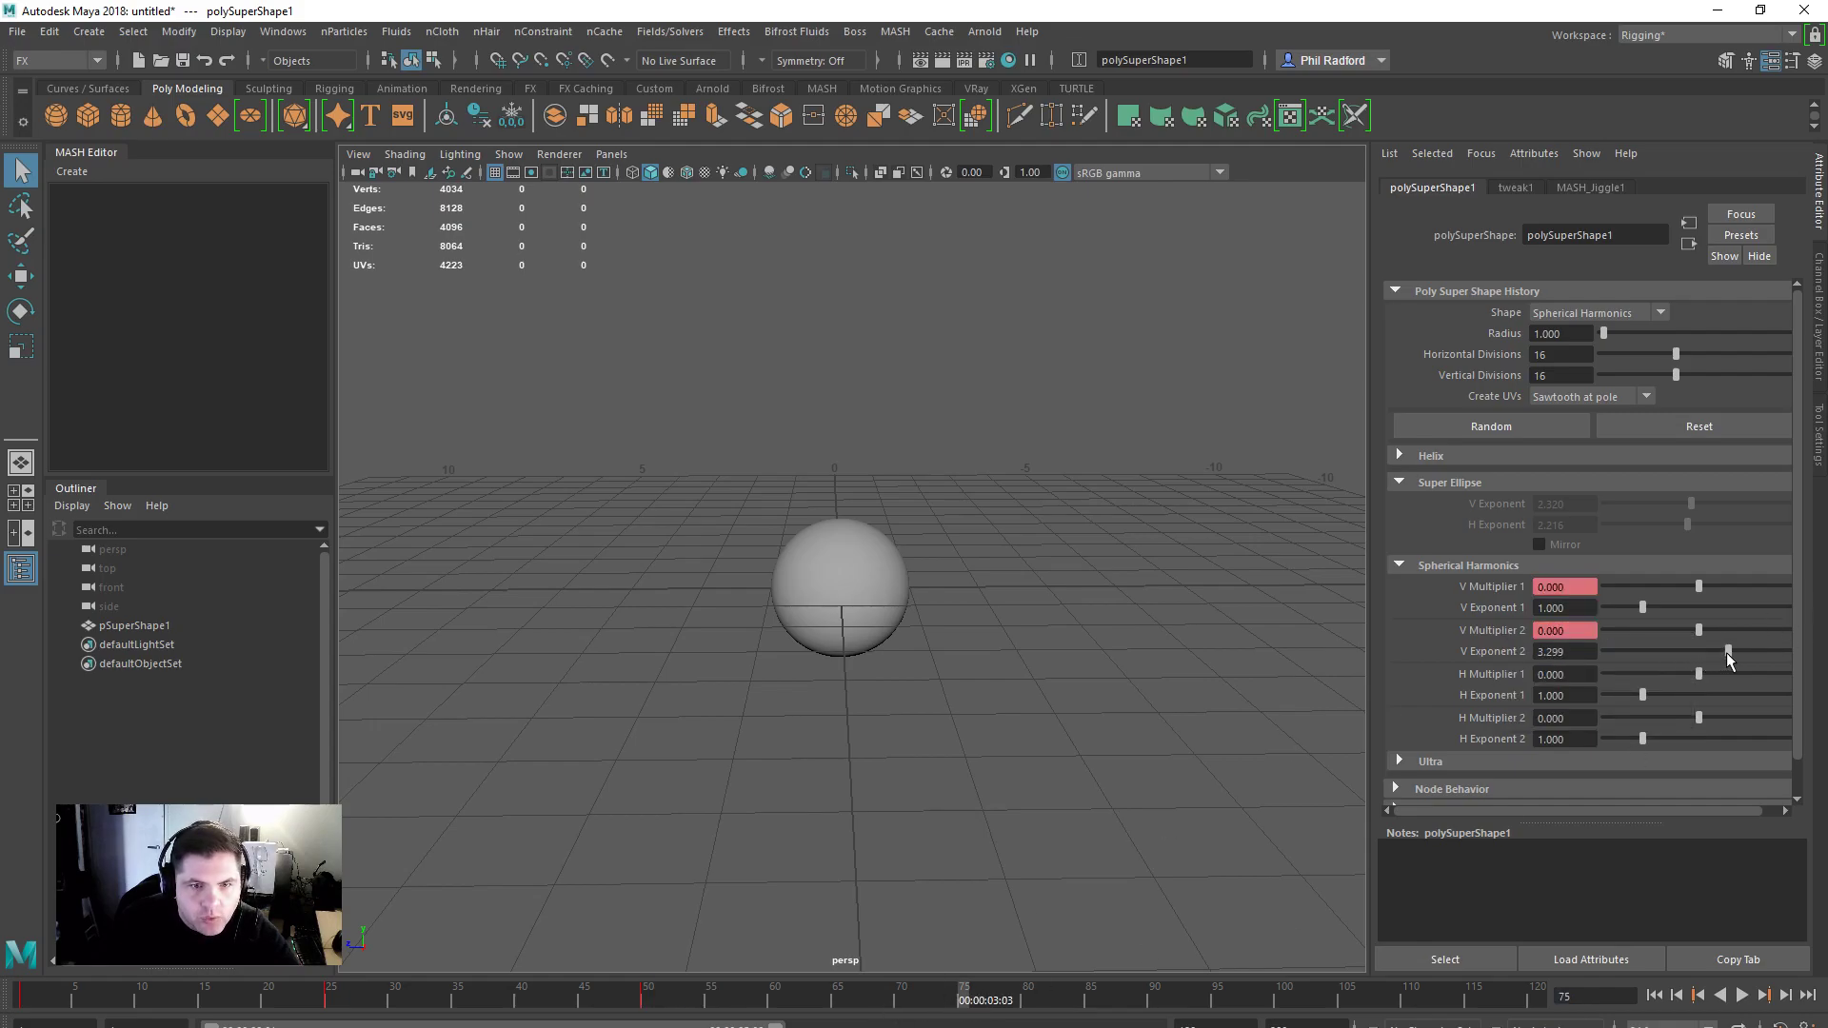
pyautogui.hotkey('ctrl', 'z')
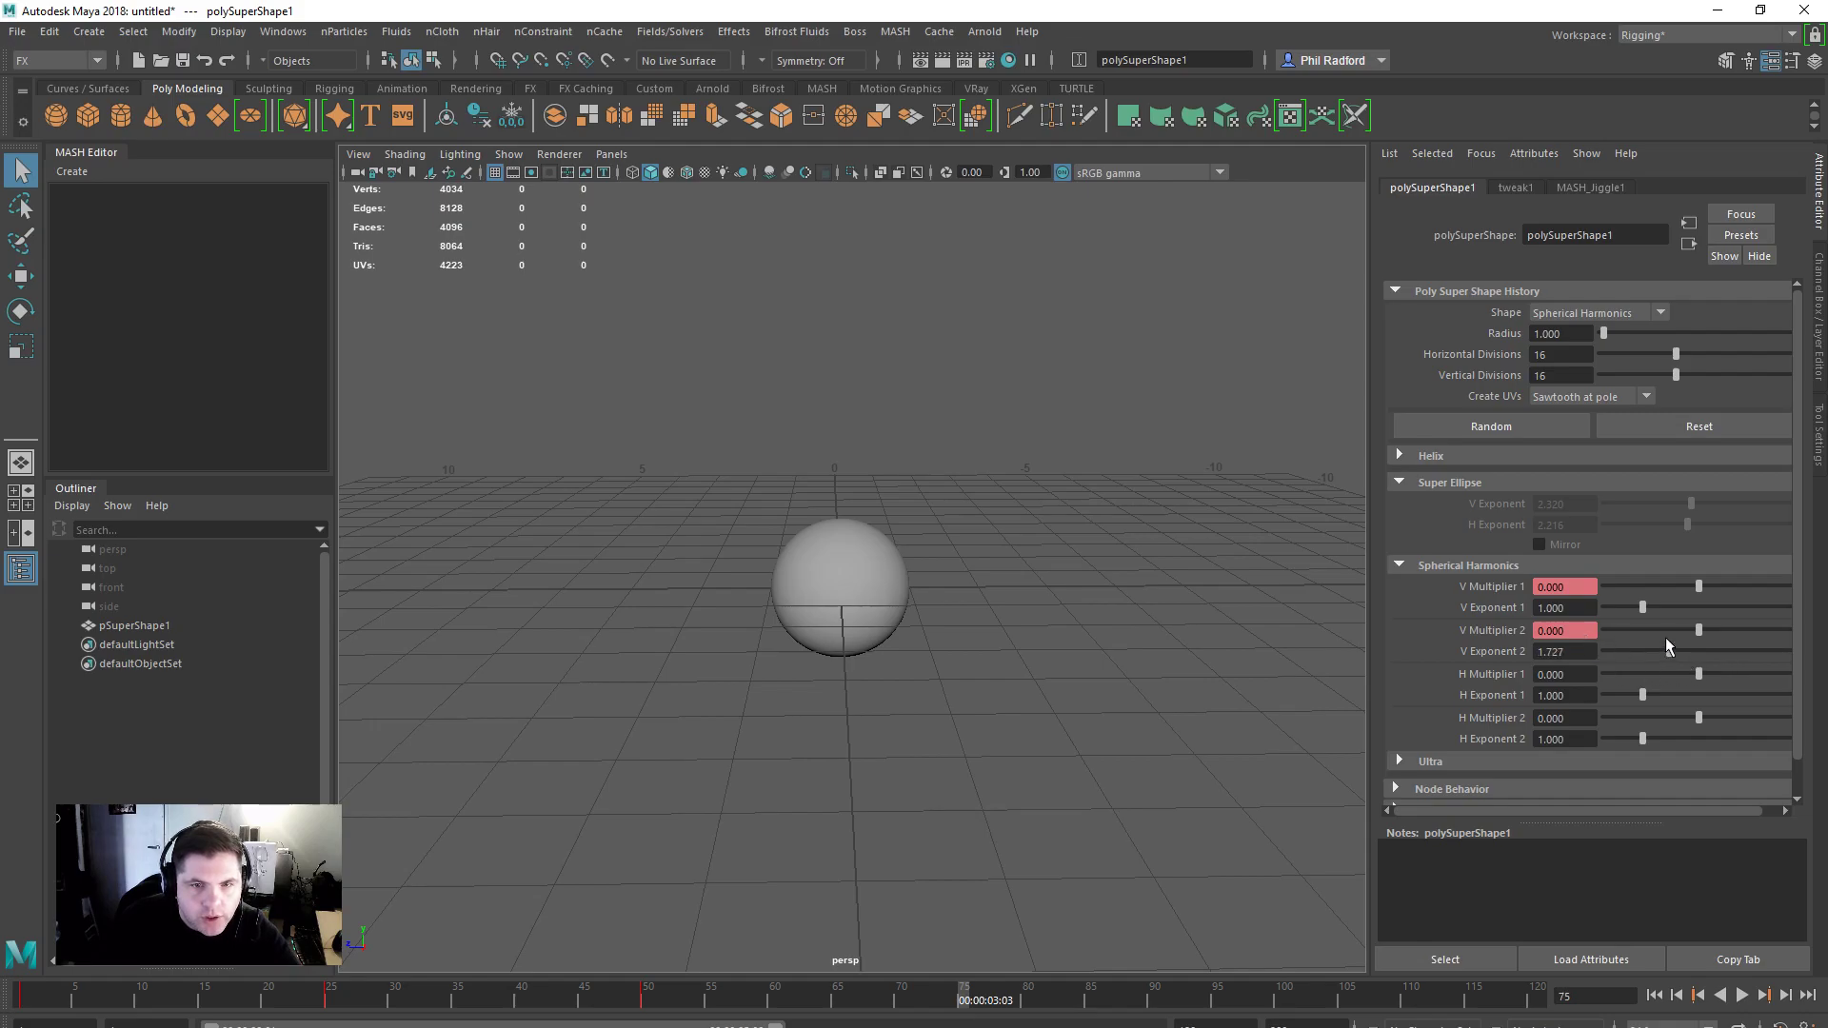
pyautogui.moveTo(1702, 638); pyautogui.dragTo(1736, 639)
pyautogui.rightClick(1505, 634)
pyautogui.click(1528, 664)
# Step: Play the animation from the start to check the new V Multiplier 2 keys
pyautogui.click(1654, 995)
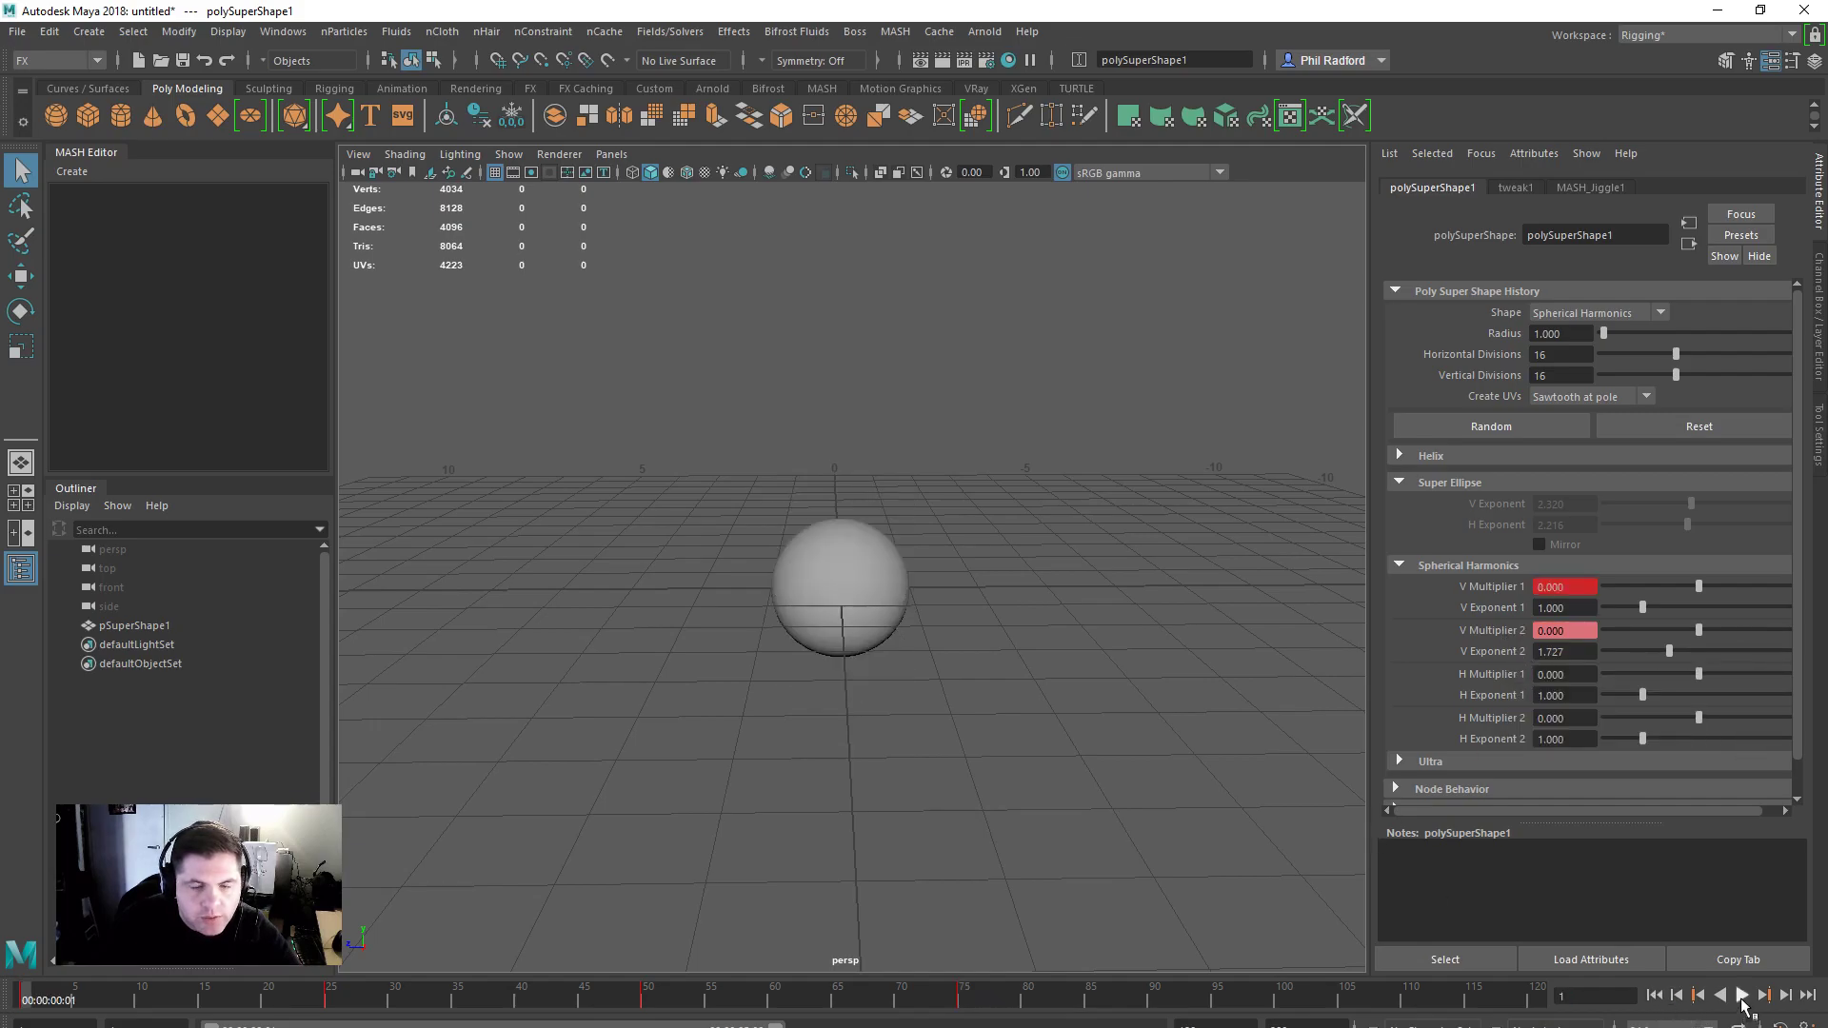
pyautogui.click(1741, 995)
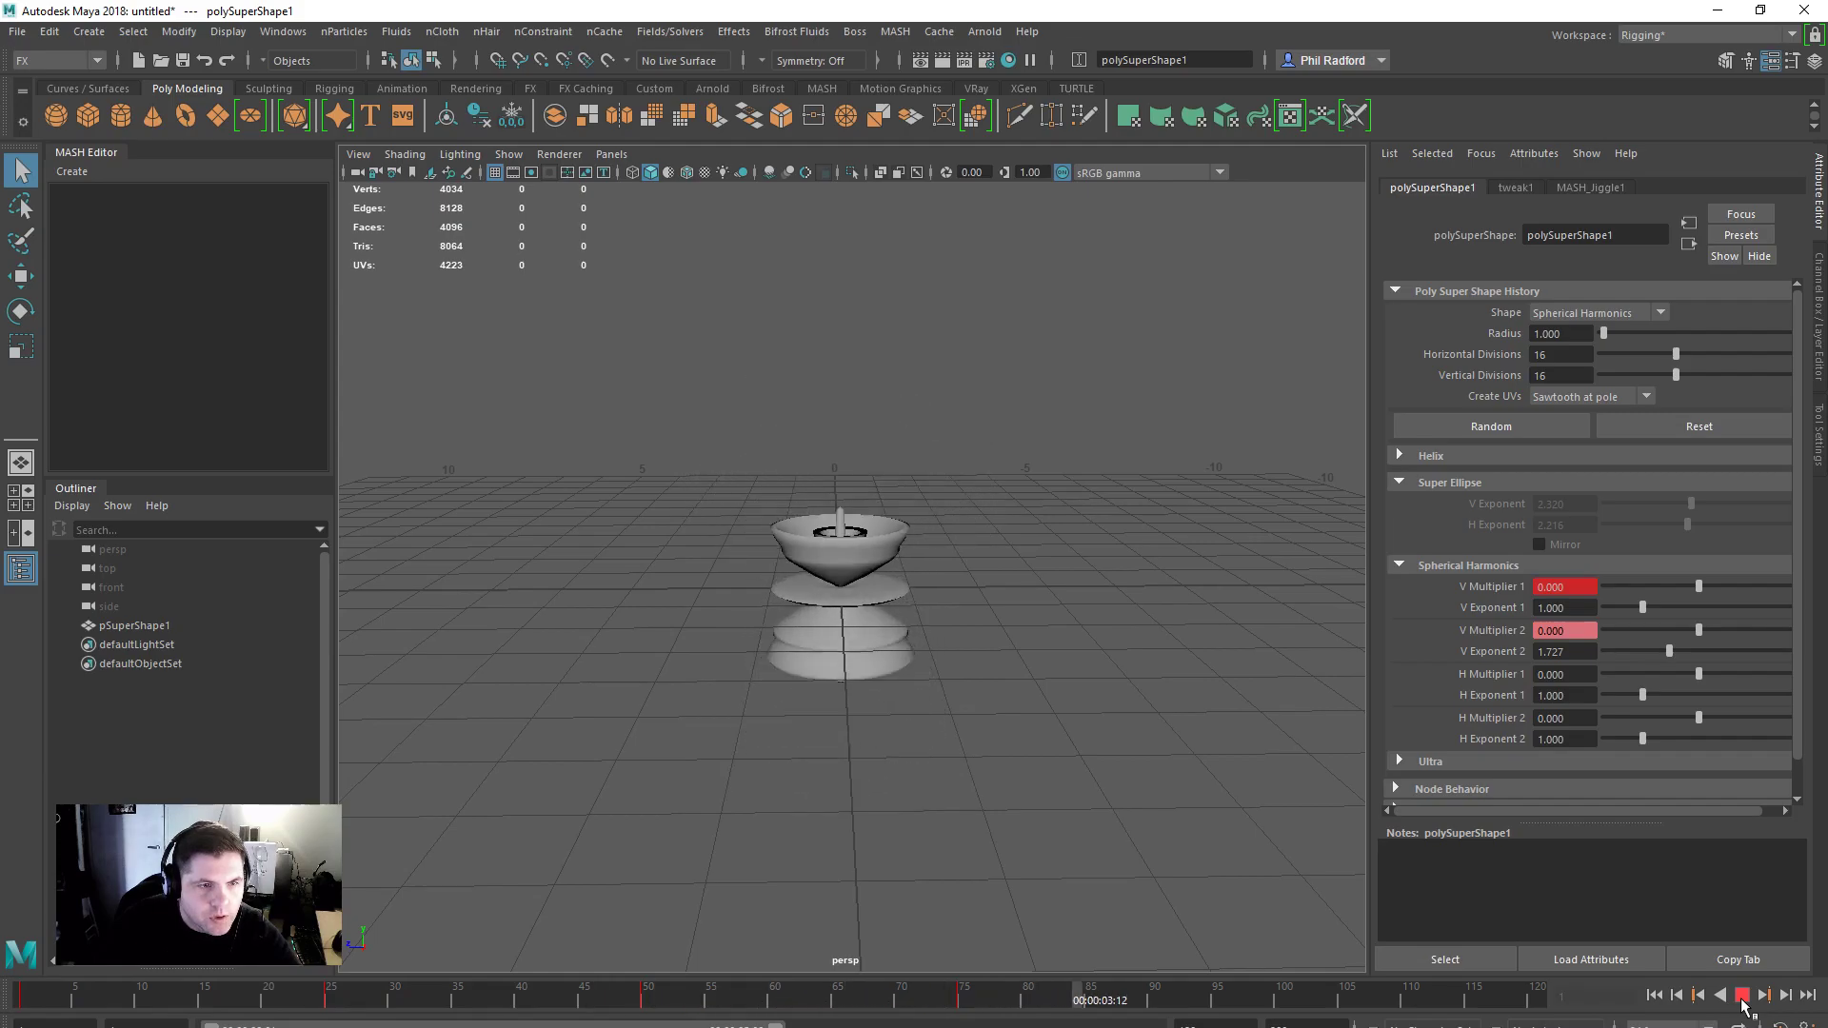
pyautogui.click(1742, 995)
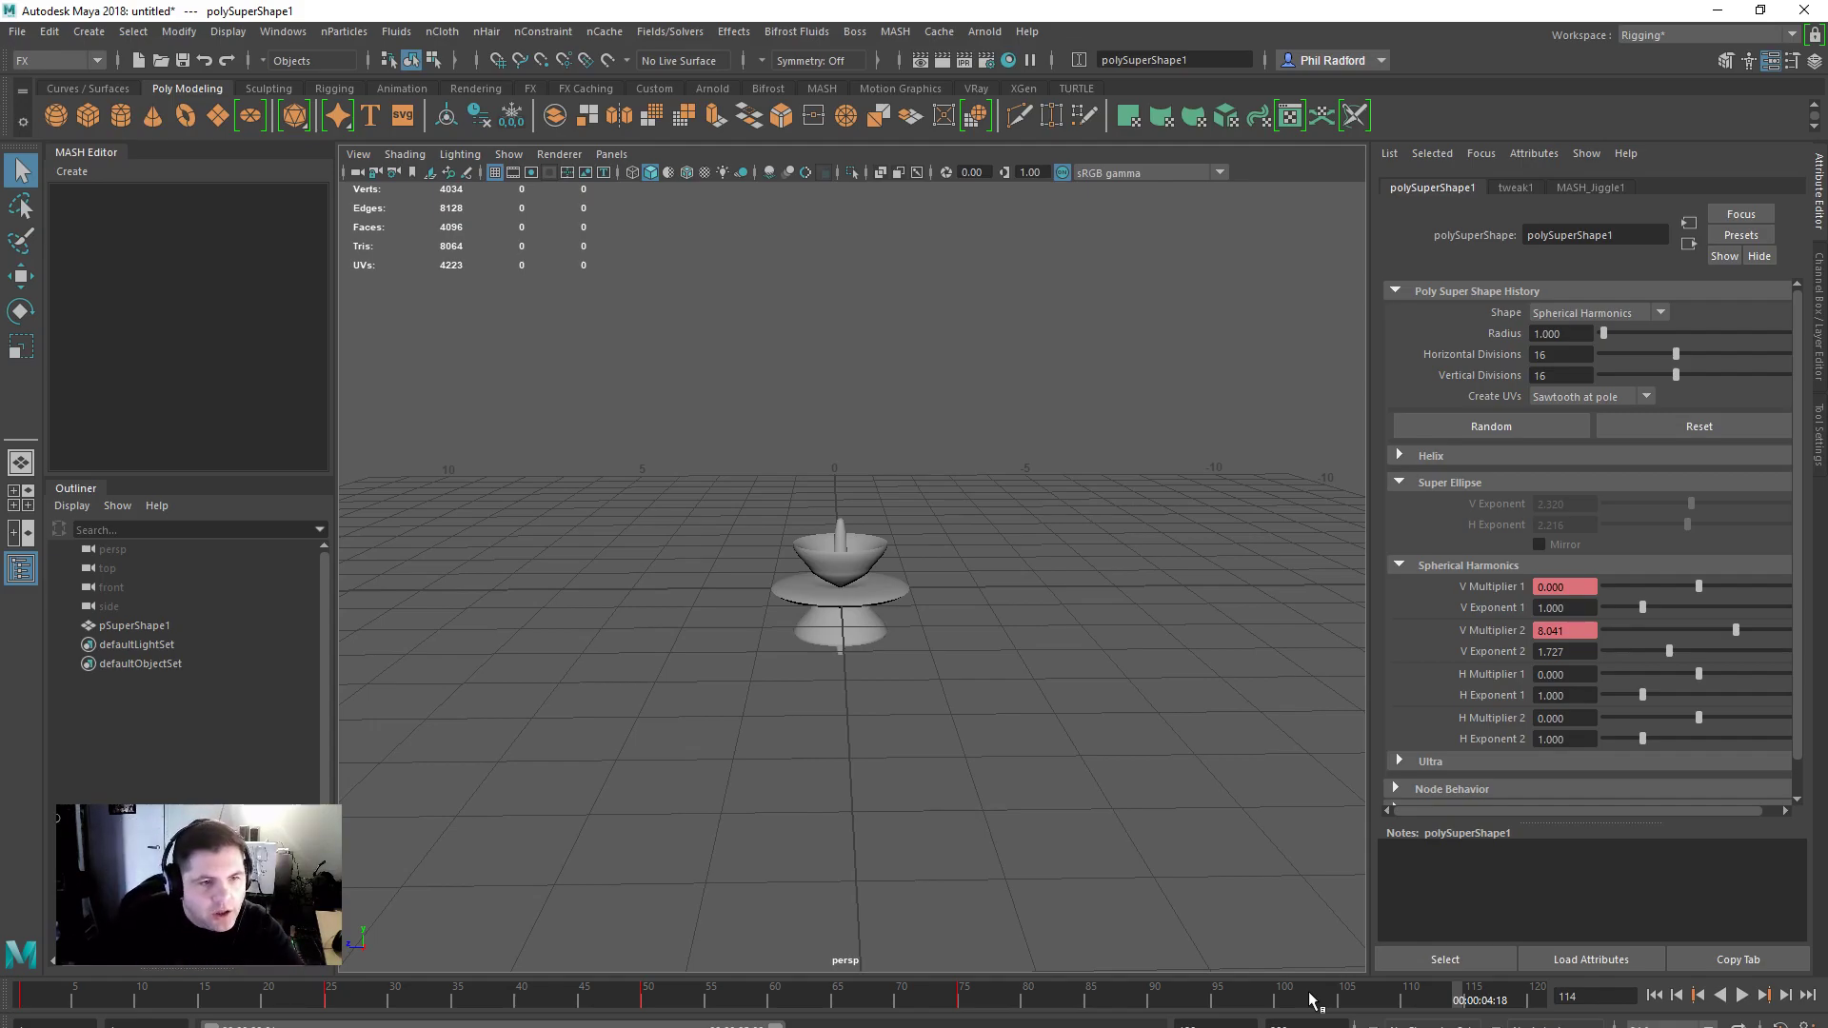
# Step: Set a second V Multiplier 2 key at frame 79 to hold the 8.041 value
pyautogui.scroll(-1, 1714, 724)
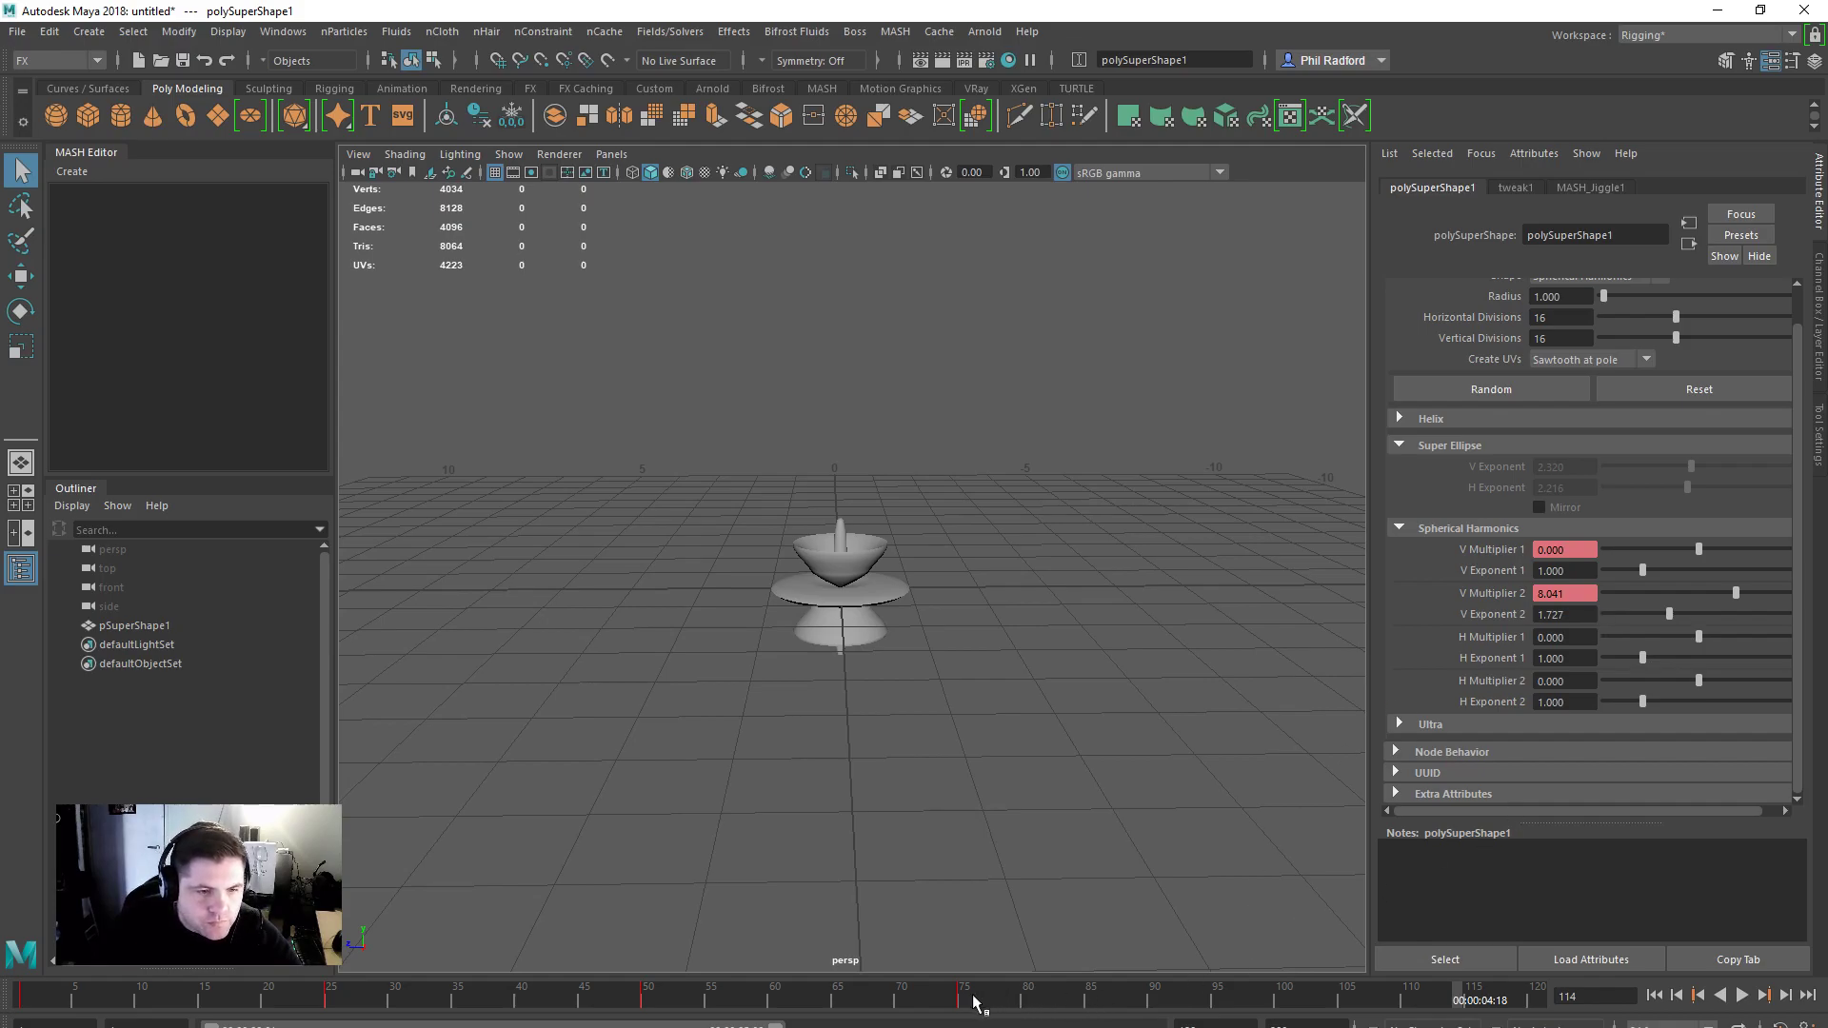
pyautogui.click(1019, 999)
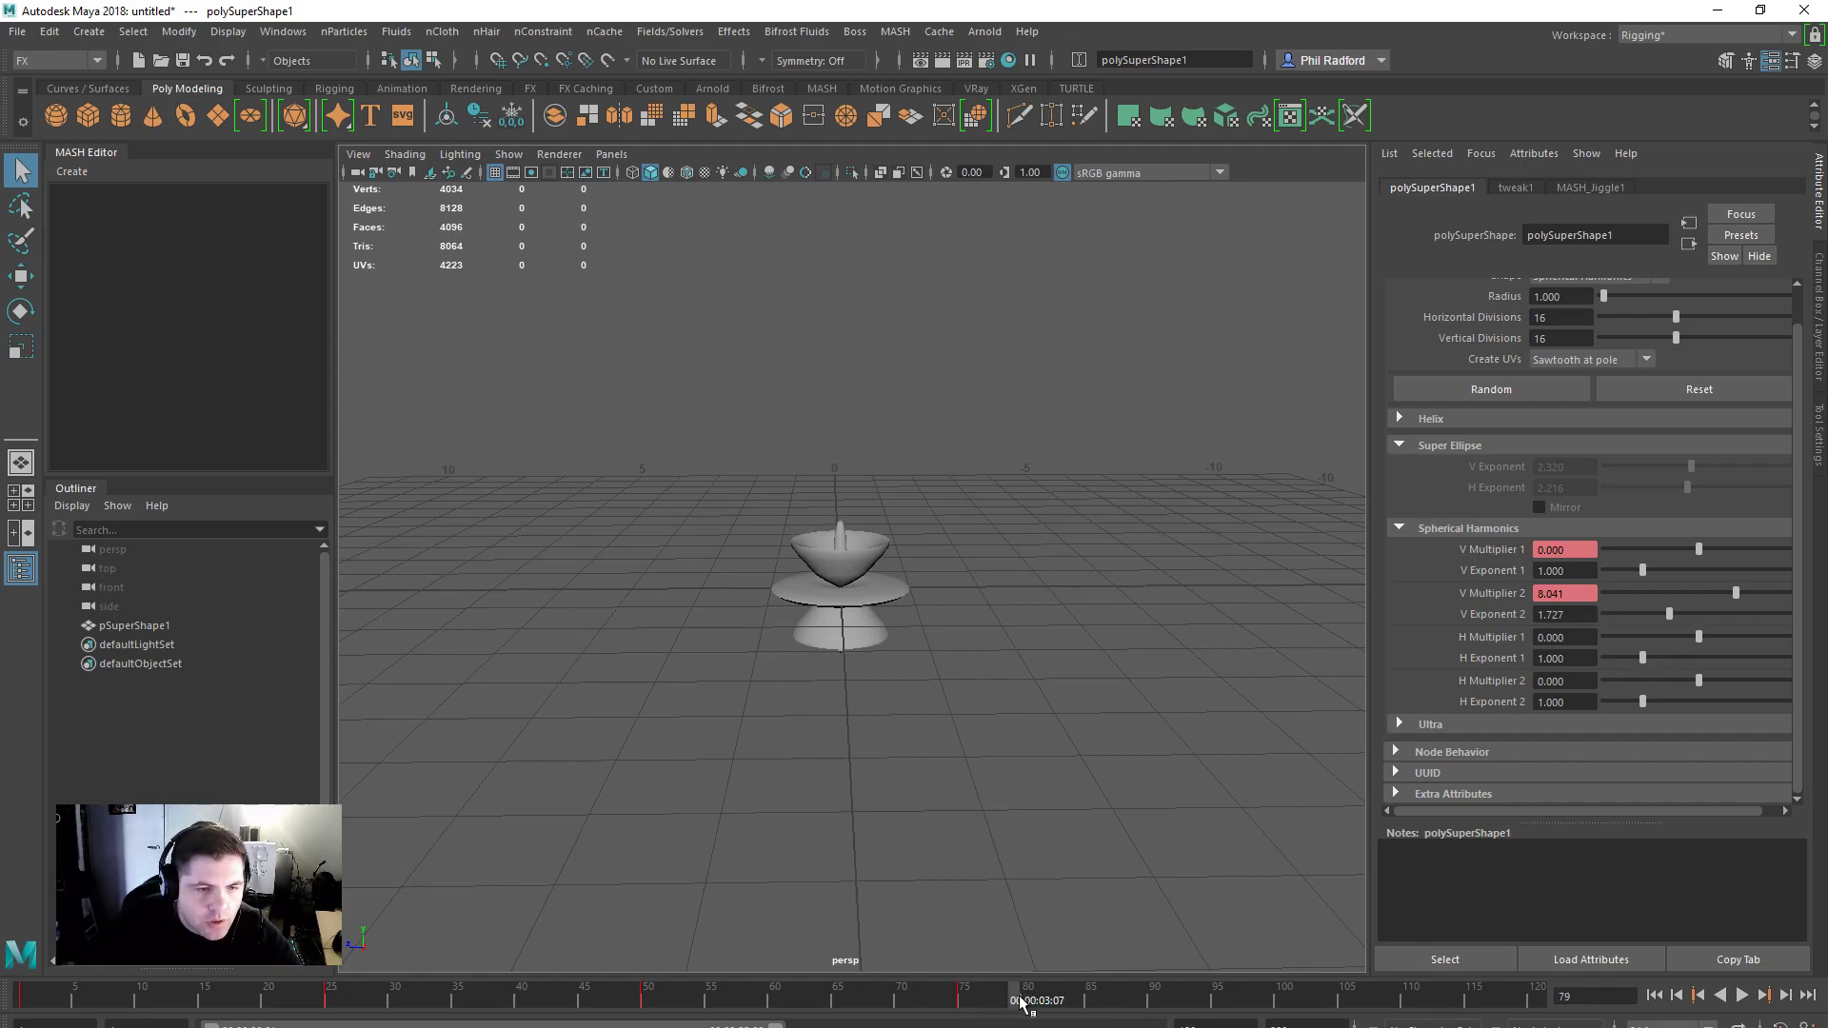
pyautogui.rightClick(1500, 594)
pyautogui.click(1562, 629)
# Step: Set V Multiplier 2 to 0 at frame 110 and key it
pyautogui.click(1413, 998)
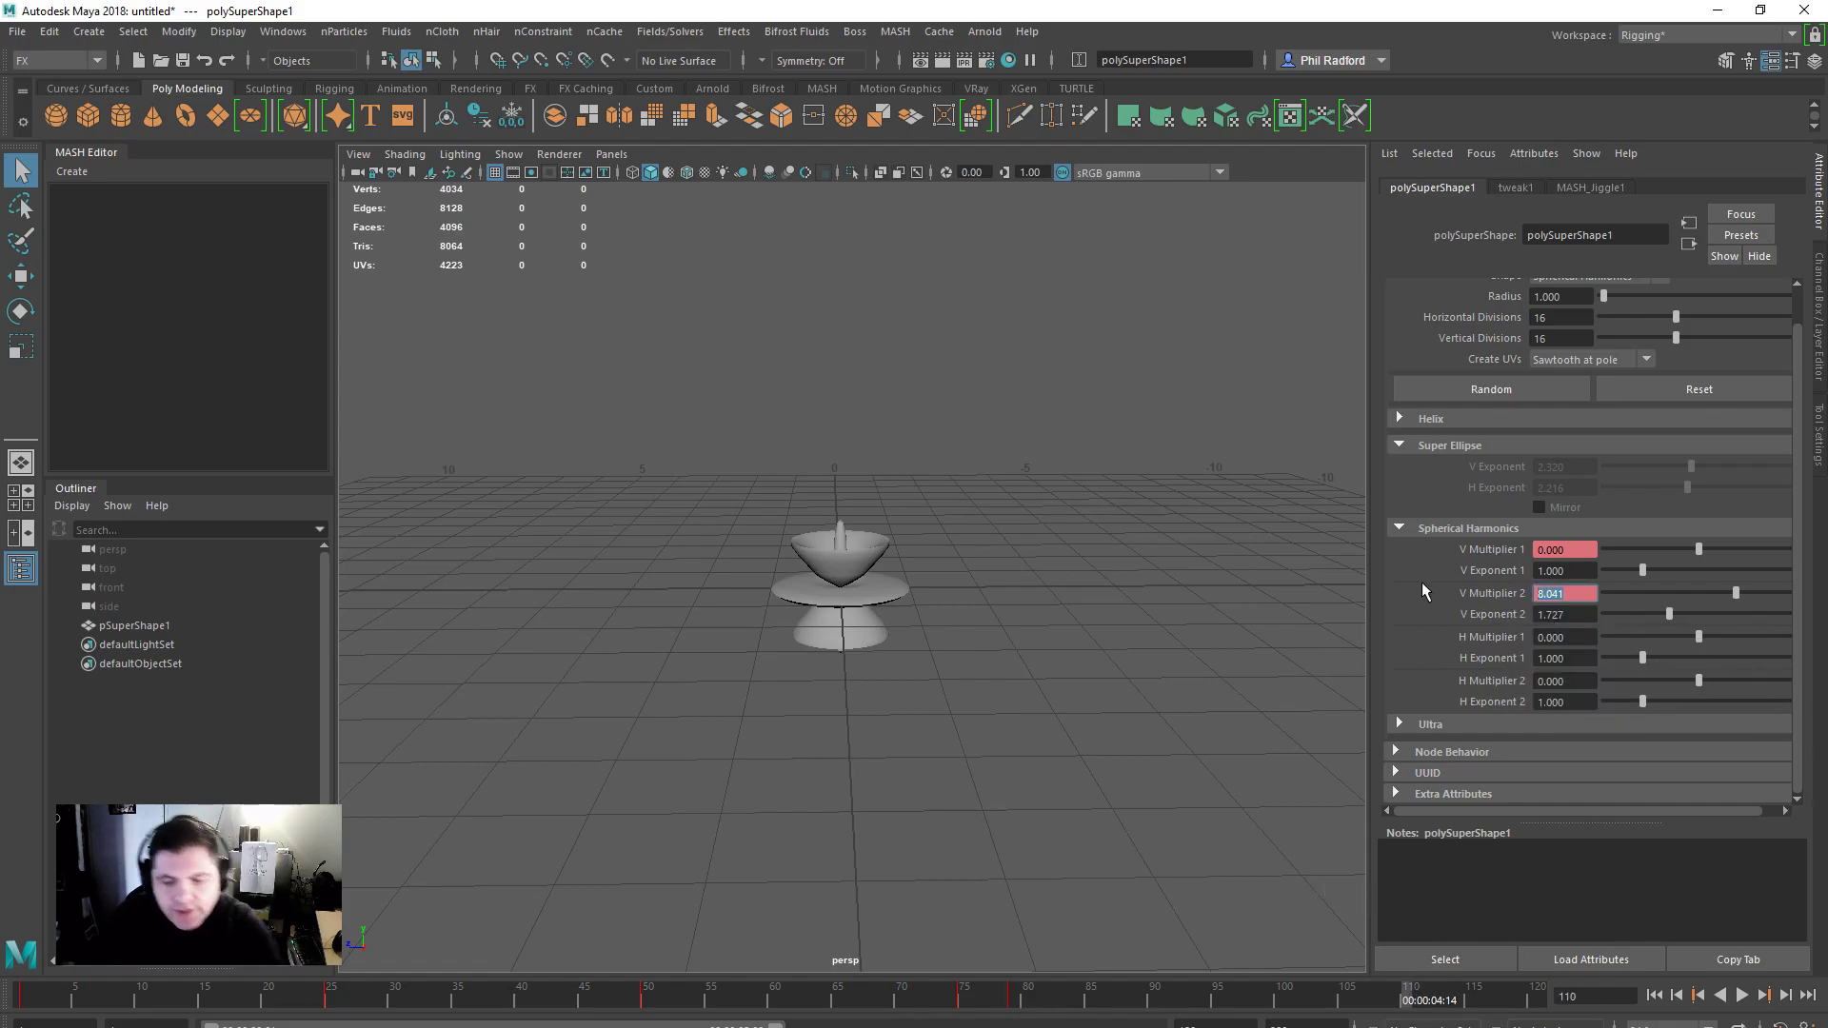
pyautogui.write('0')
pyautogui.press('Return')
pyautogui.rightClick(1488, 594)
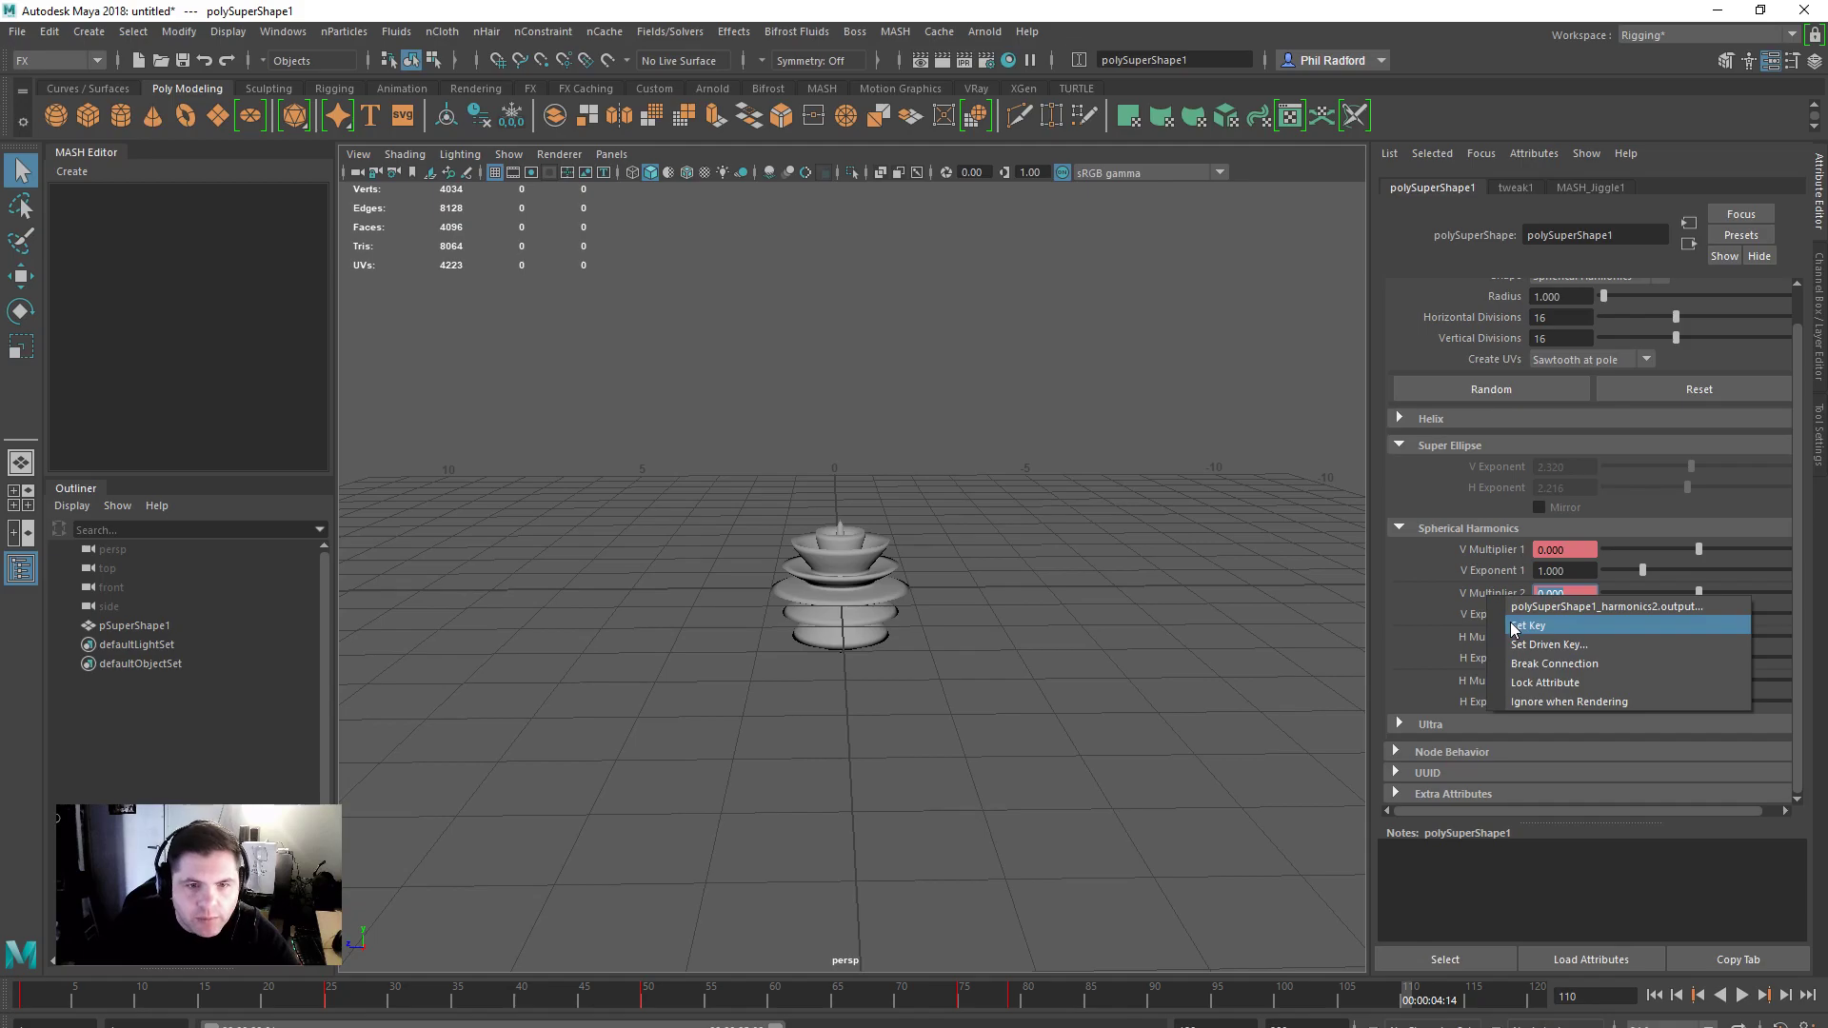
pyautogui.click(1514, 629)
# Step: Set V Exponent 2 to 1 and replay the animation from the start
pyautogui.click(1585, 615)
pyautogui.write('1')
pyautogui.press('Return')
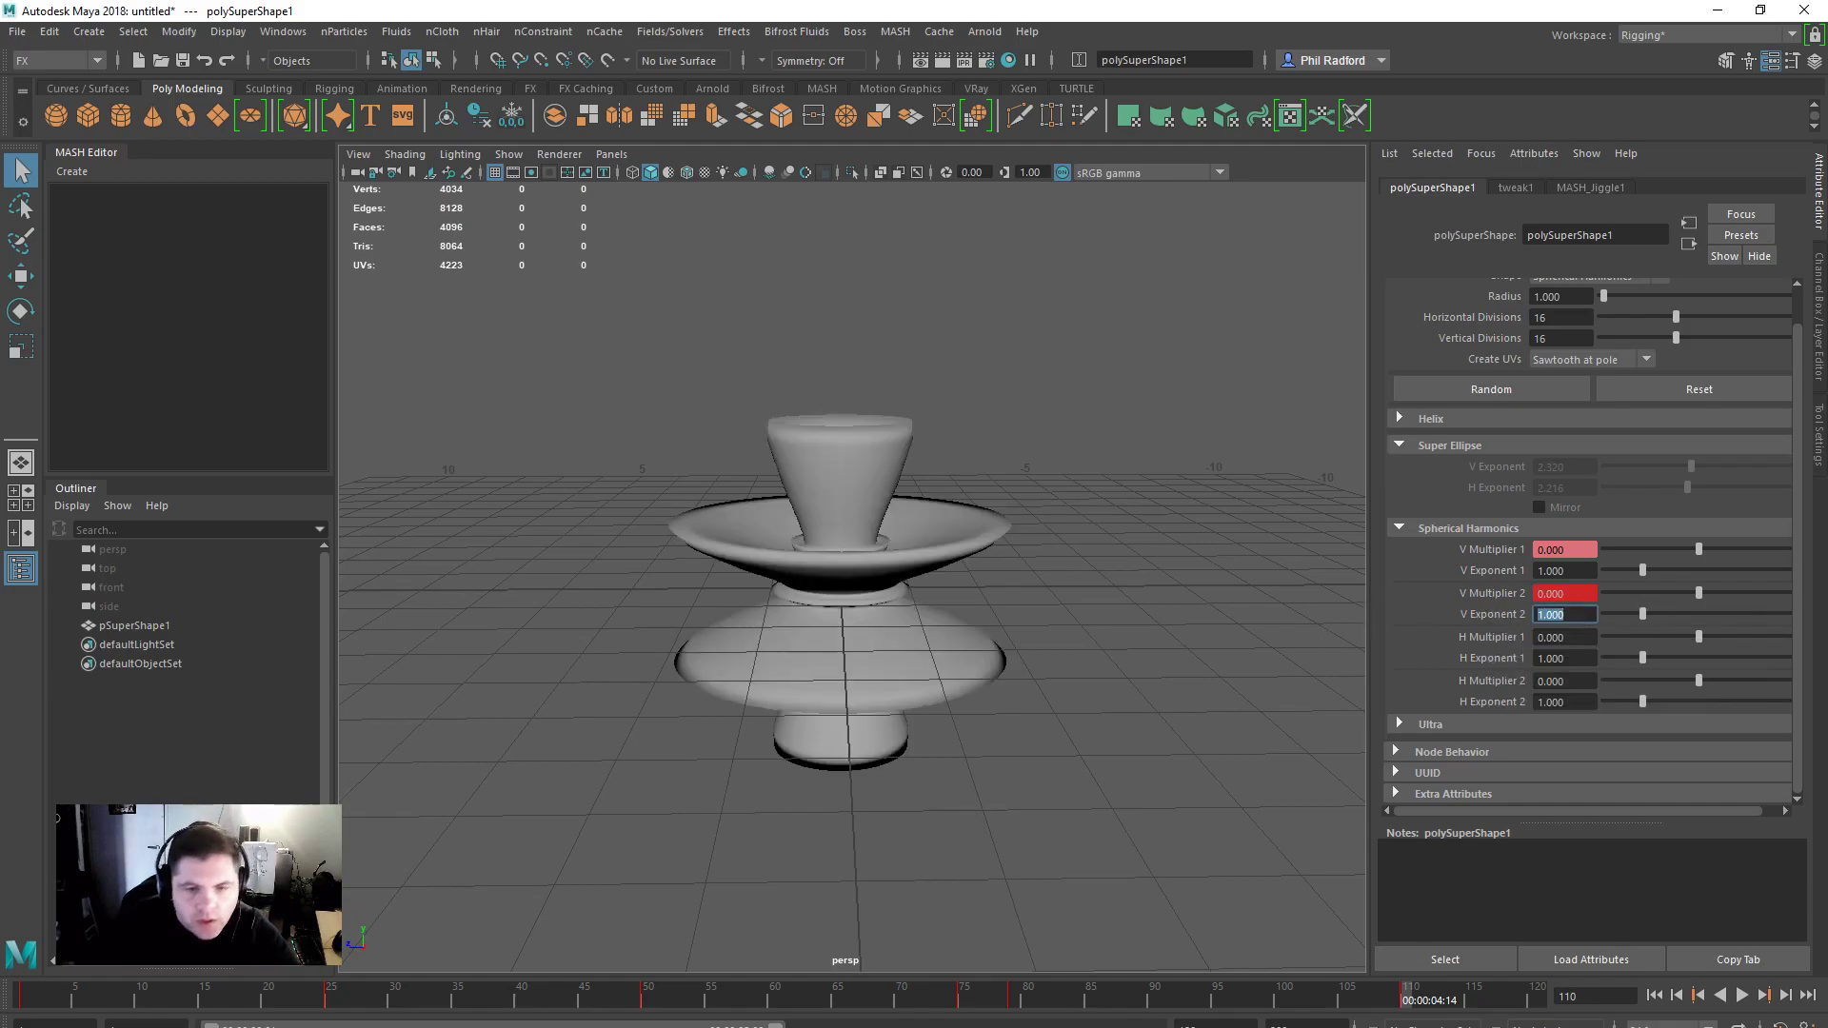
pyautogui.click(1656, 996)
pyautogui.click(1743, 996)
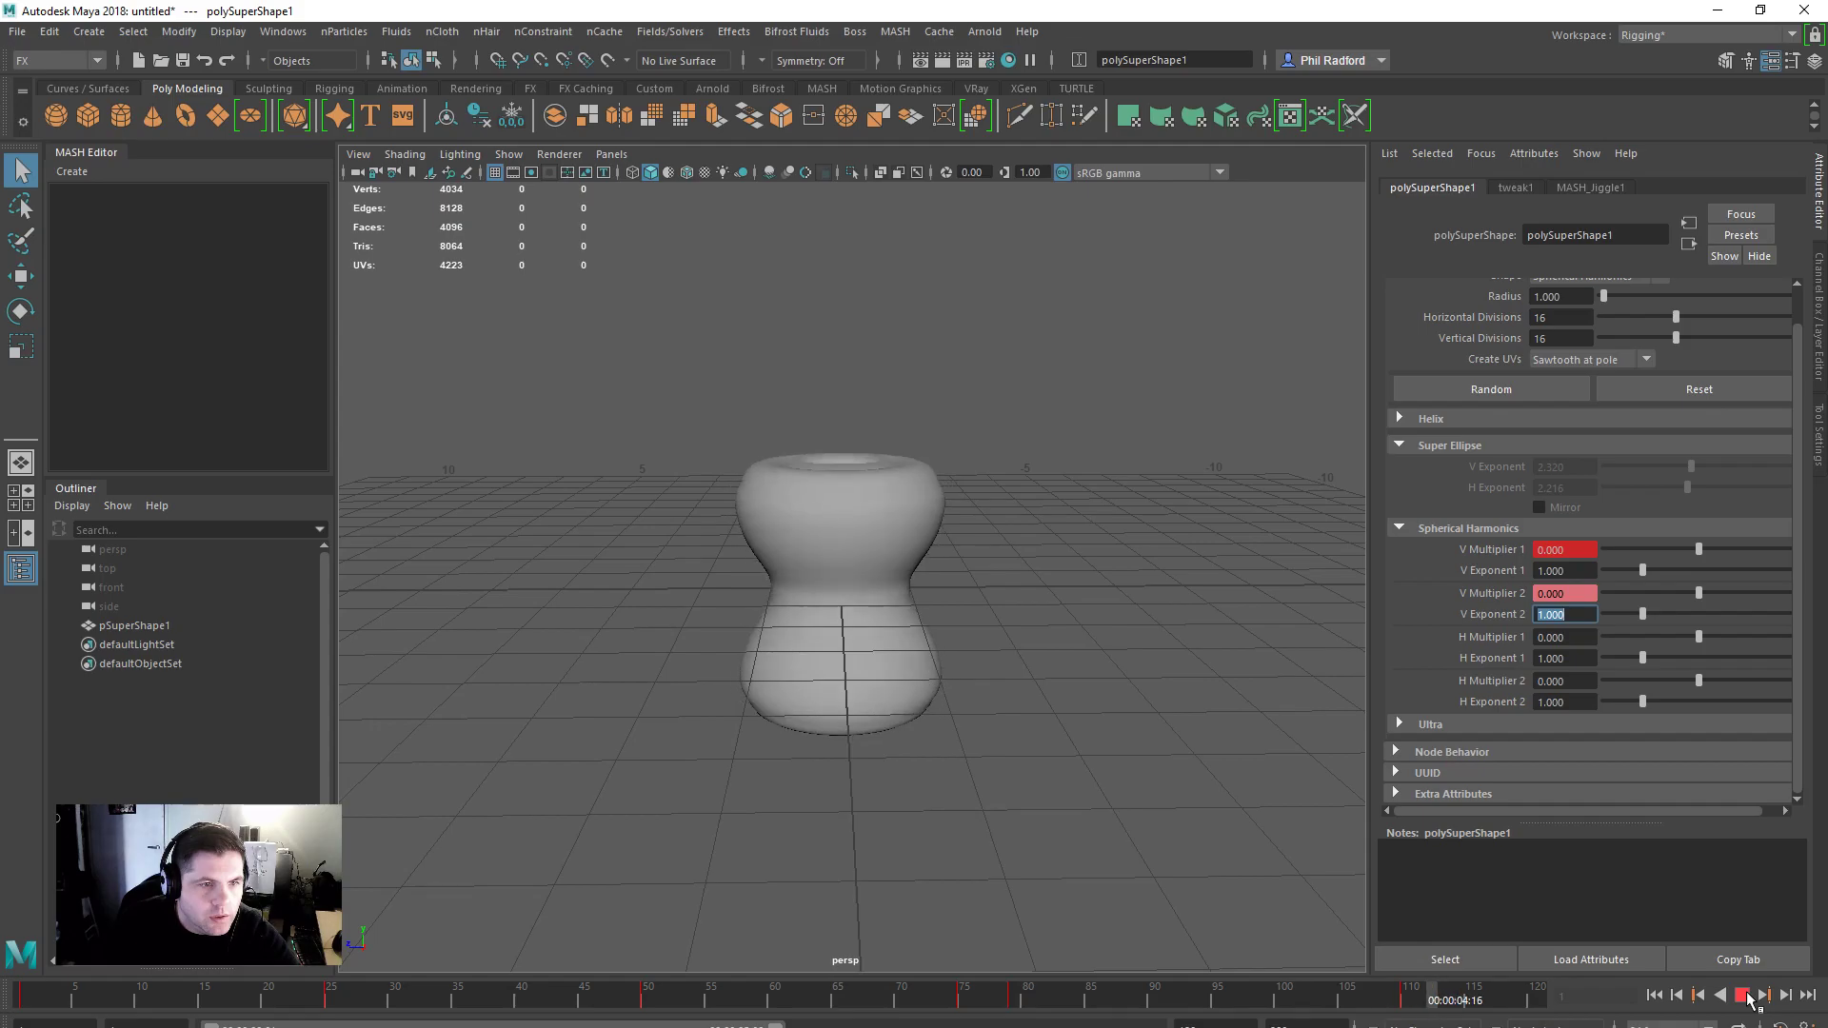
pyautogui.click(1743, 996)
# Step: Set the playback range's end frame to 200
pyautogui.moveTo(1231, 1026); pyautogui.dragTo(874, 1019)
pyautogui.write('2000')
pyautogui.press('Return')
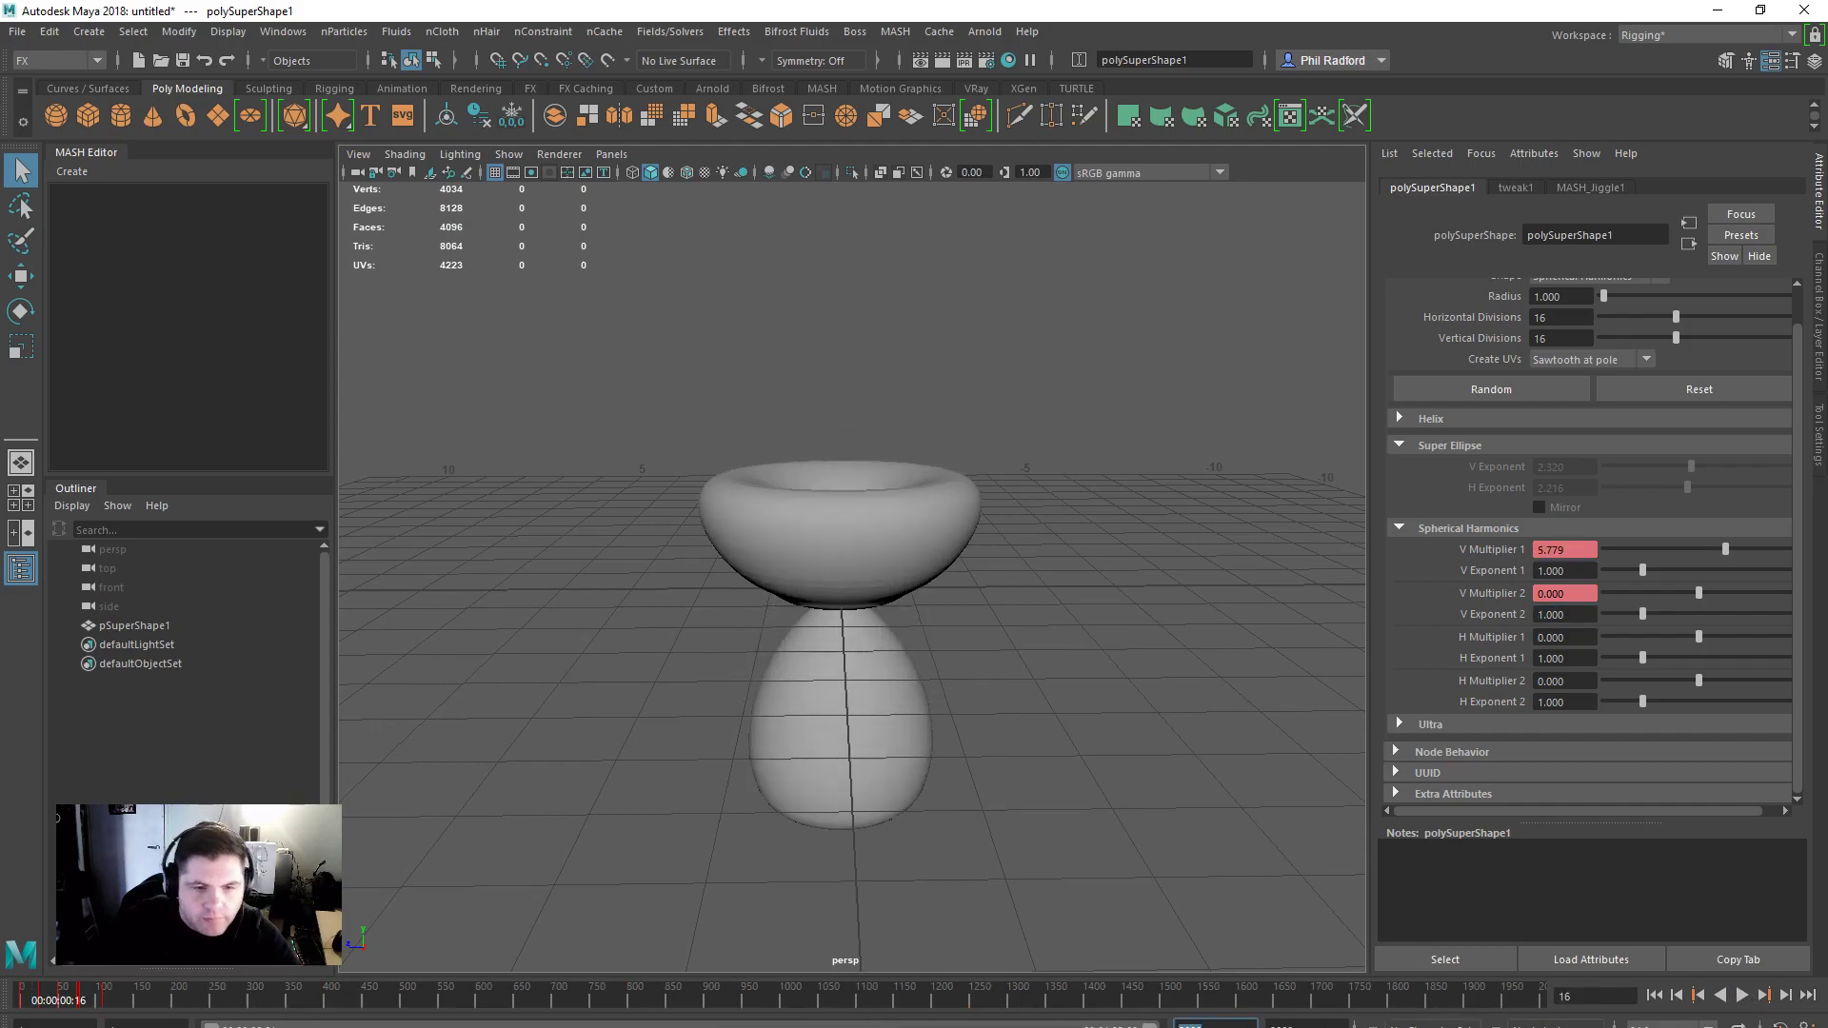
pyautogui.write('200')
pyautogui.press('Return')
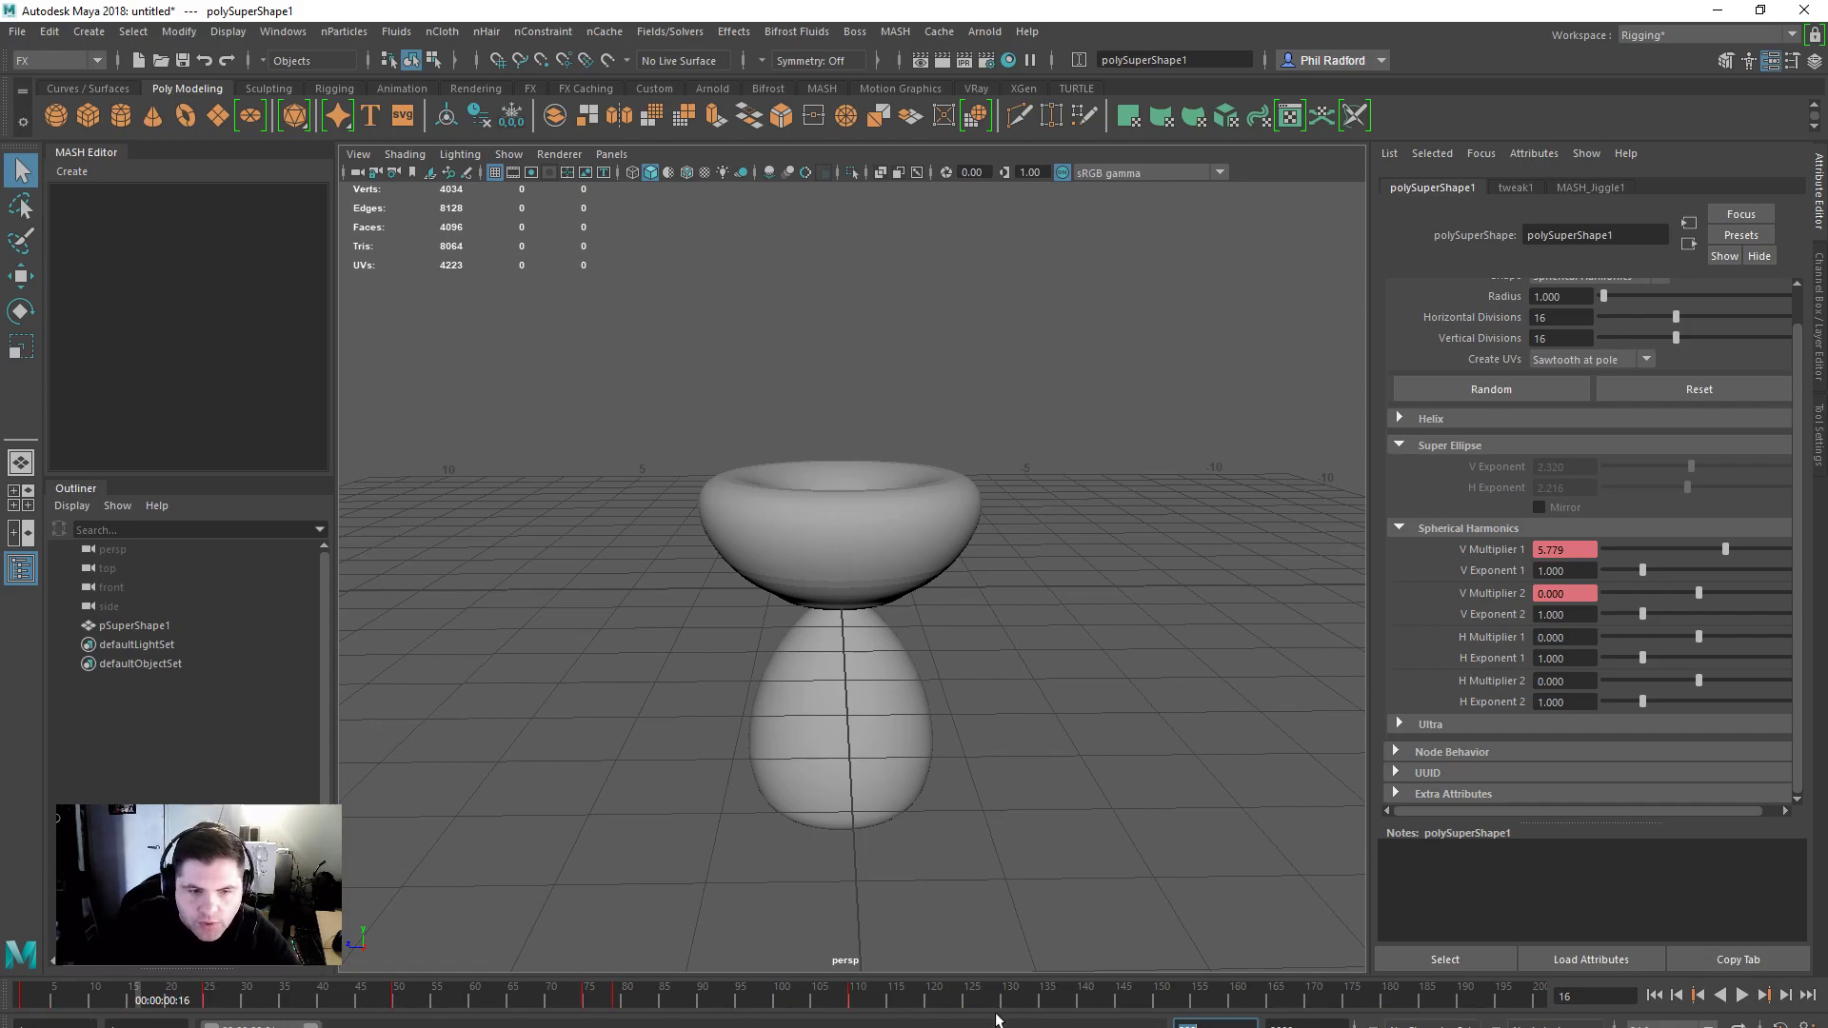
# Step: Play the full 200-frame animation from the start to review how the jiggle settles
pyautogui.click(1654, 995)
pyautogui.click(1742, 995)
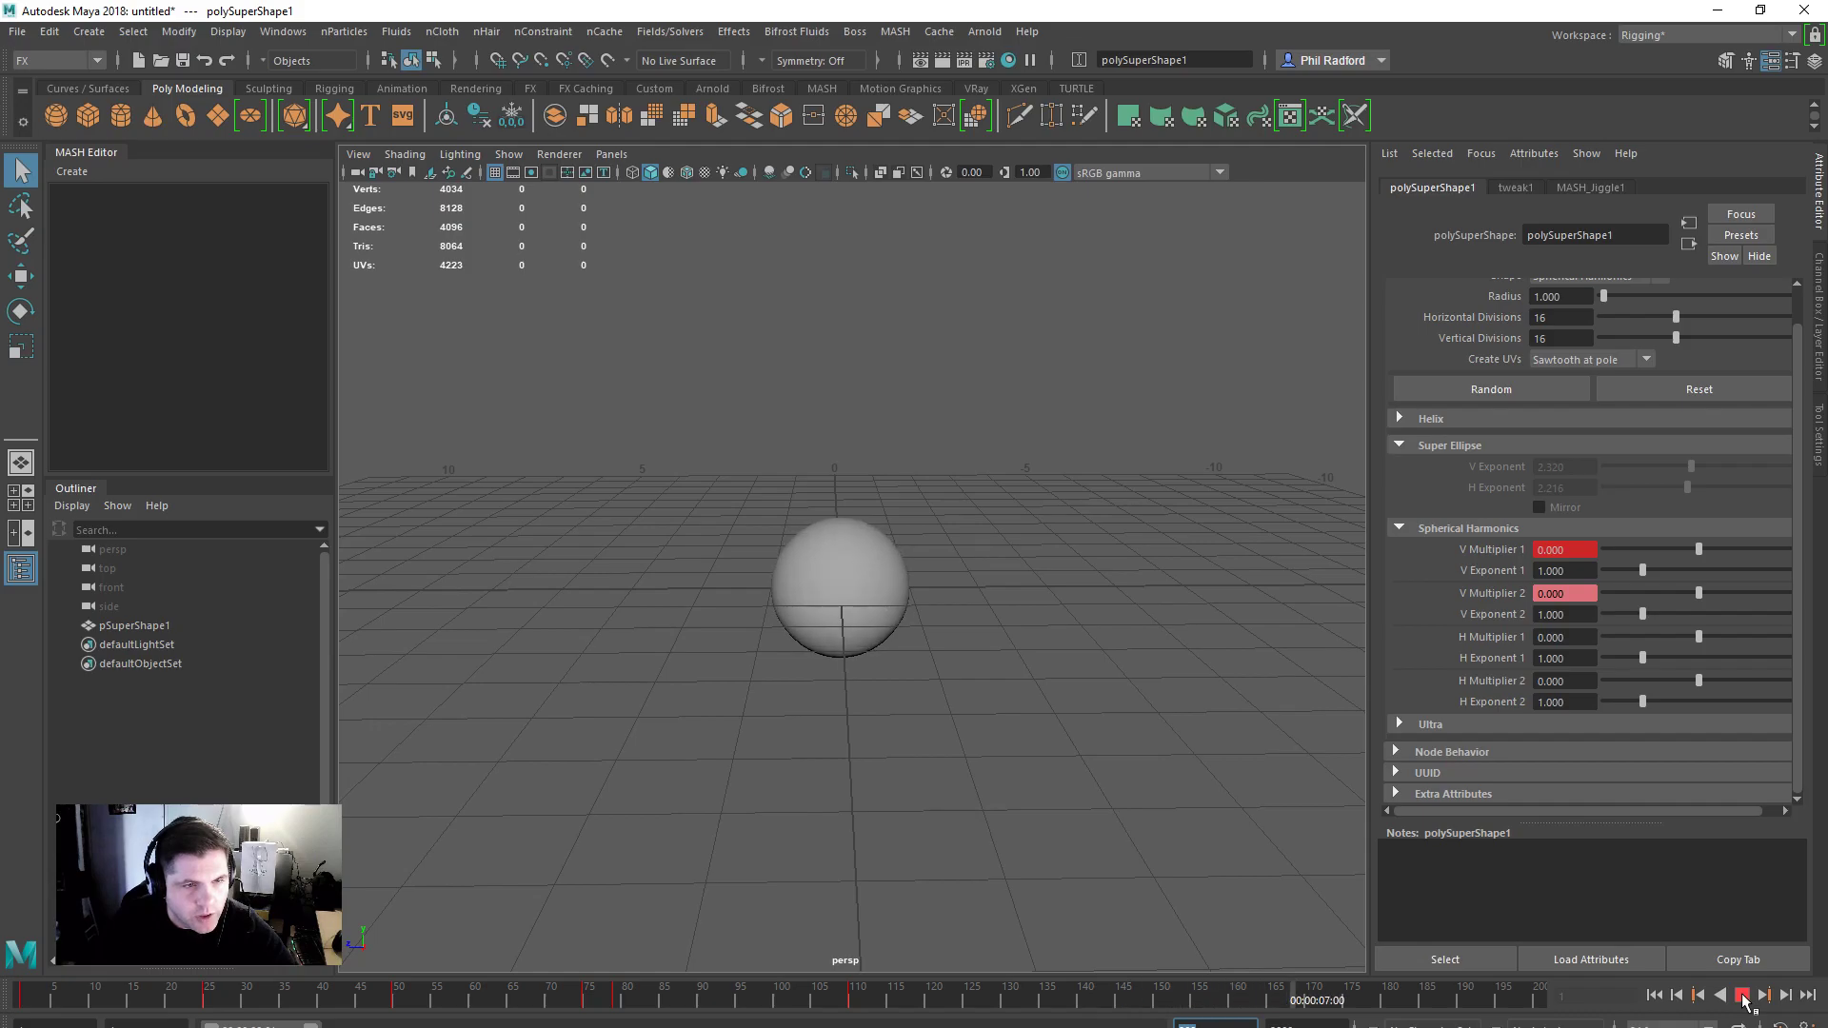
pyautogui.click(1742, 996)
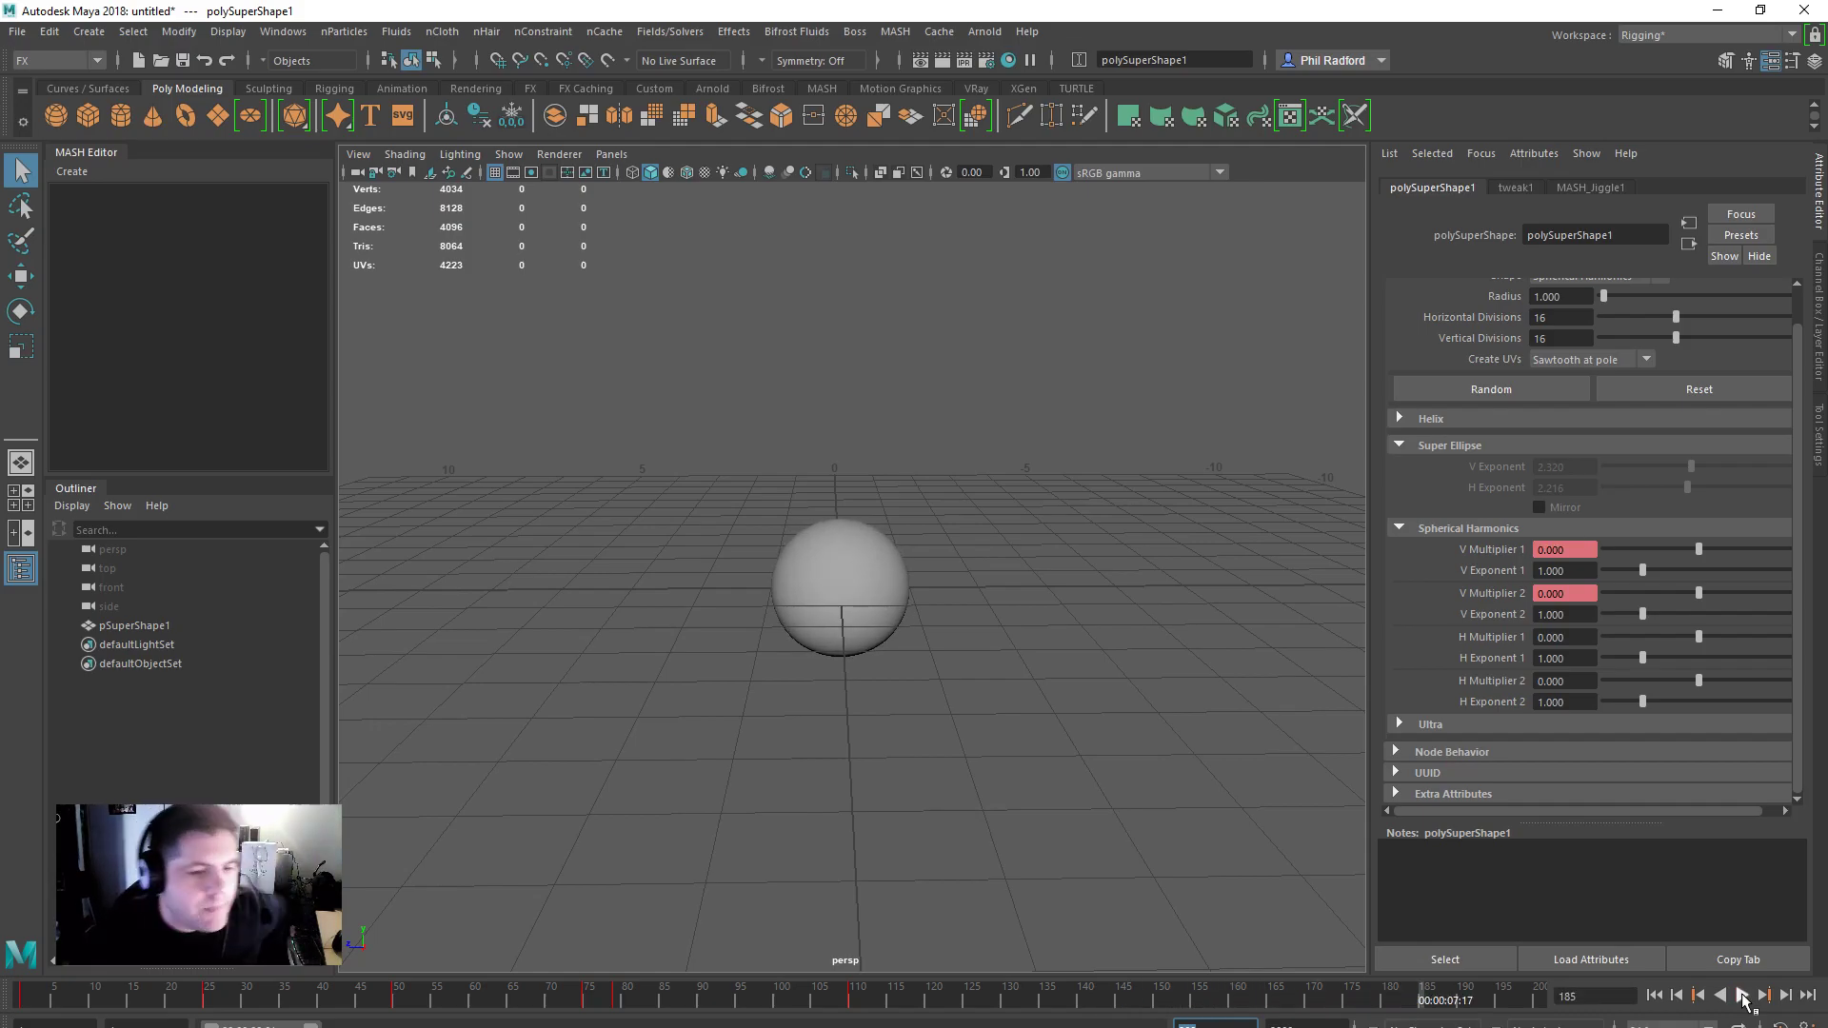
pyautogui.hotkey('alt', 'v')
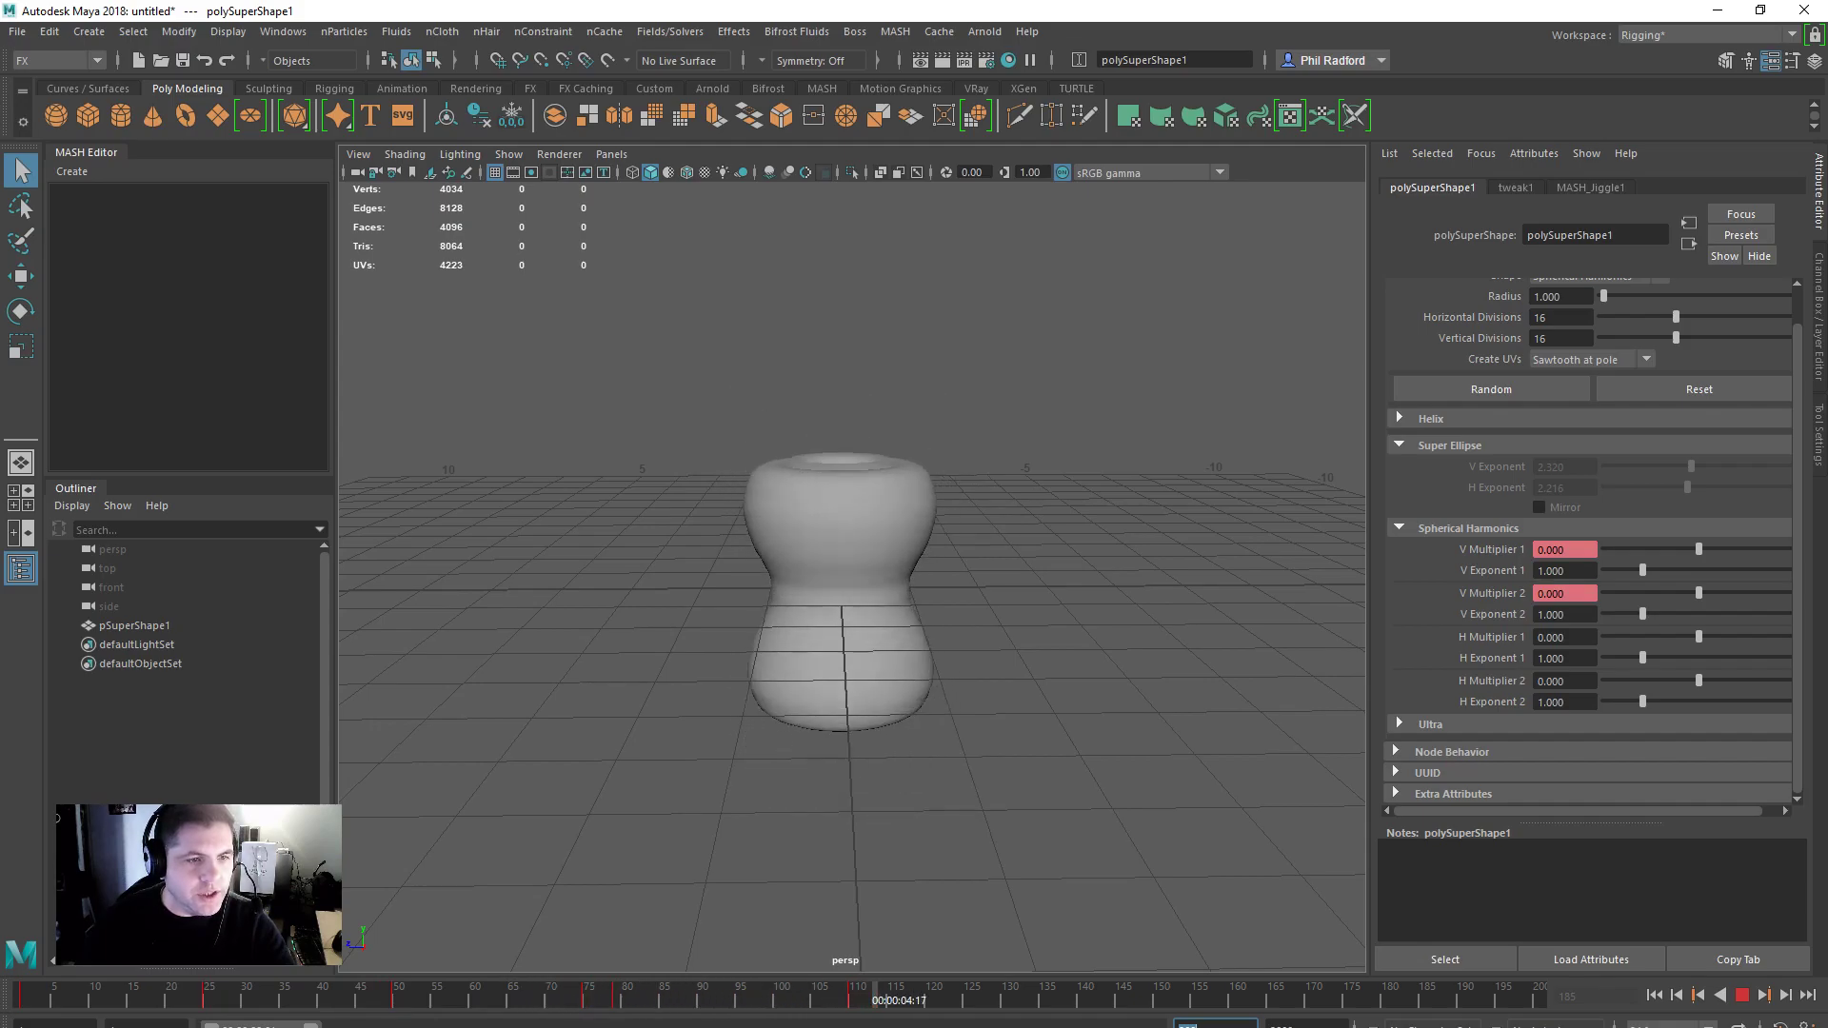
pyautogui.press('Escape')
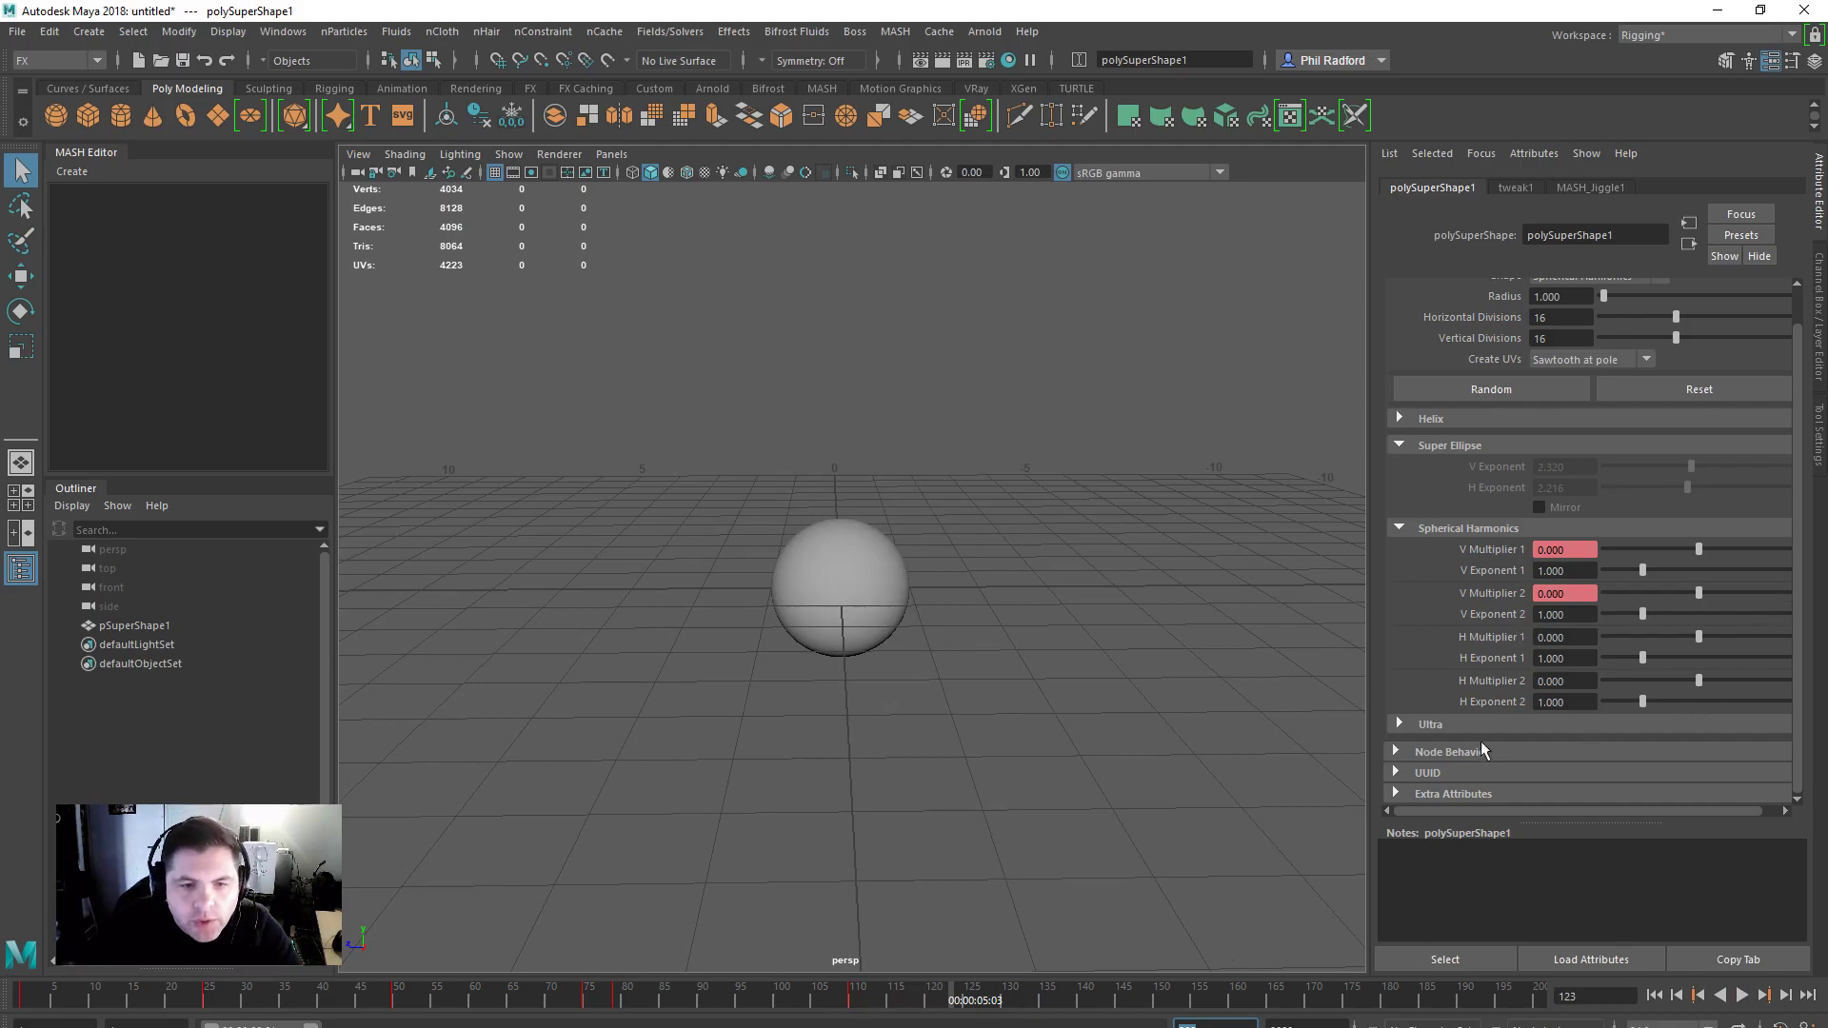
# Step: Expand the Ultra attributes, then set H Exponent 2 to about 1.340 and H Multiplier 2 to about -1.856
pyautogui.click(1445, 727)
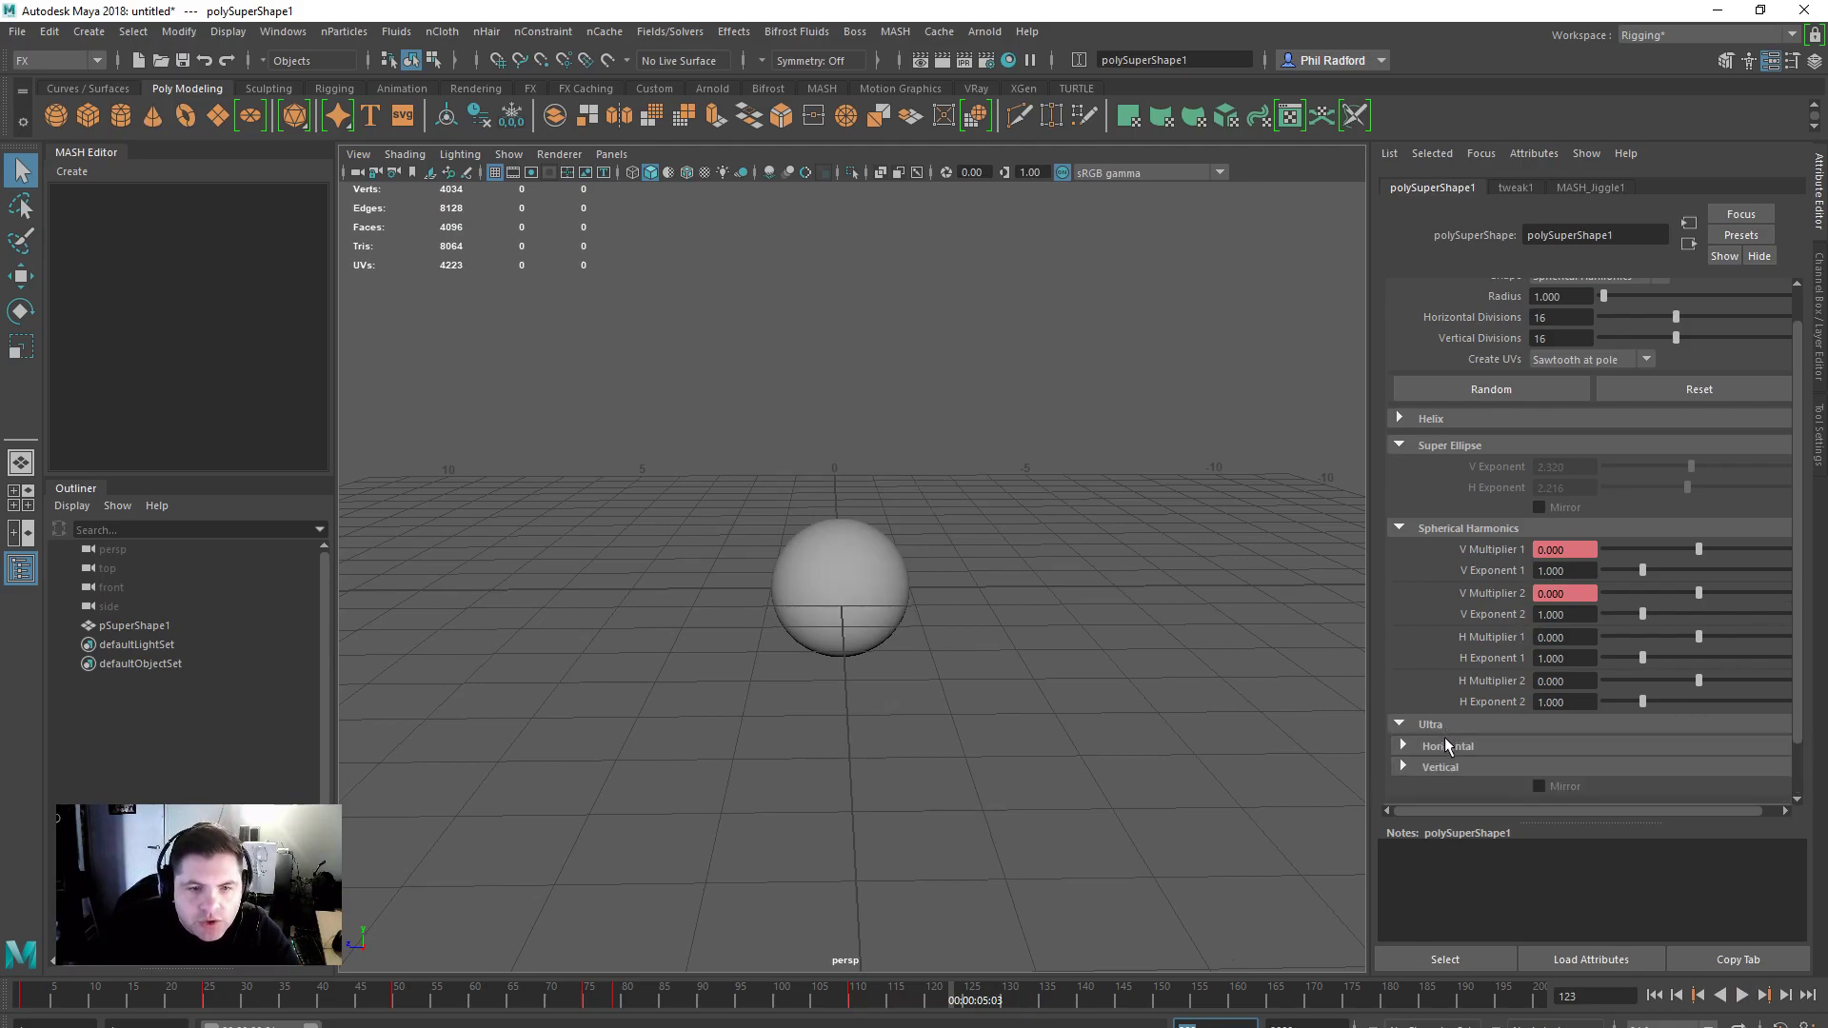
pyautogui.scroll(-3, 1476, 746)
pyautogui.scroll(3, 1609, 621)
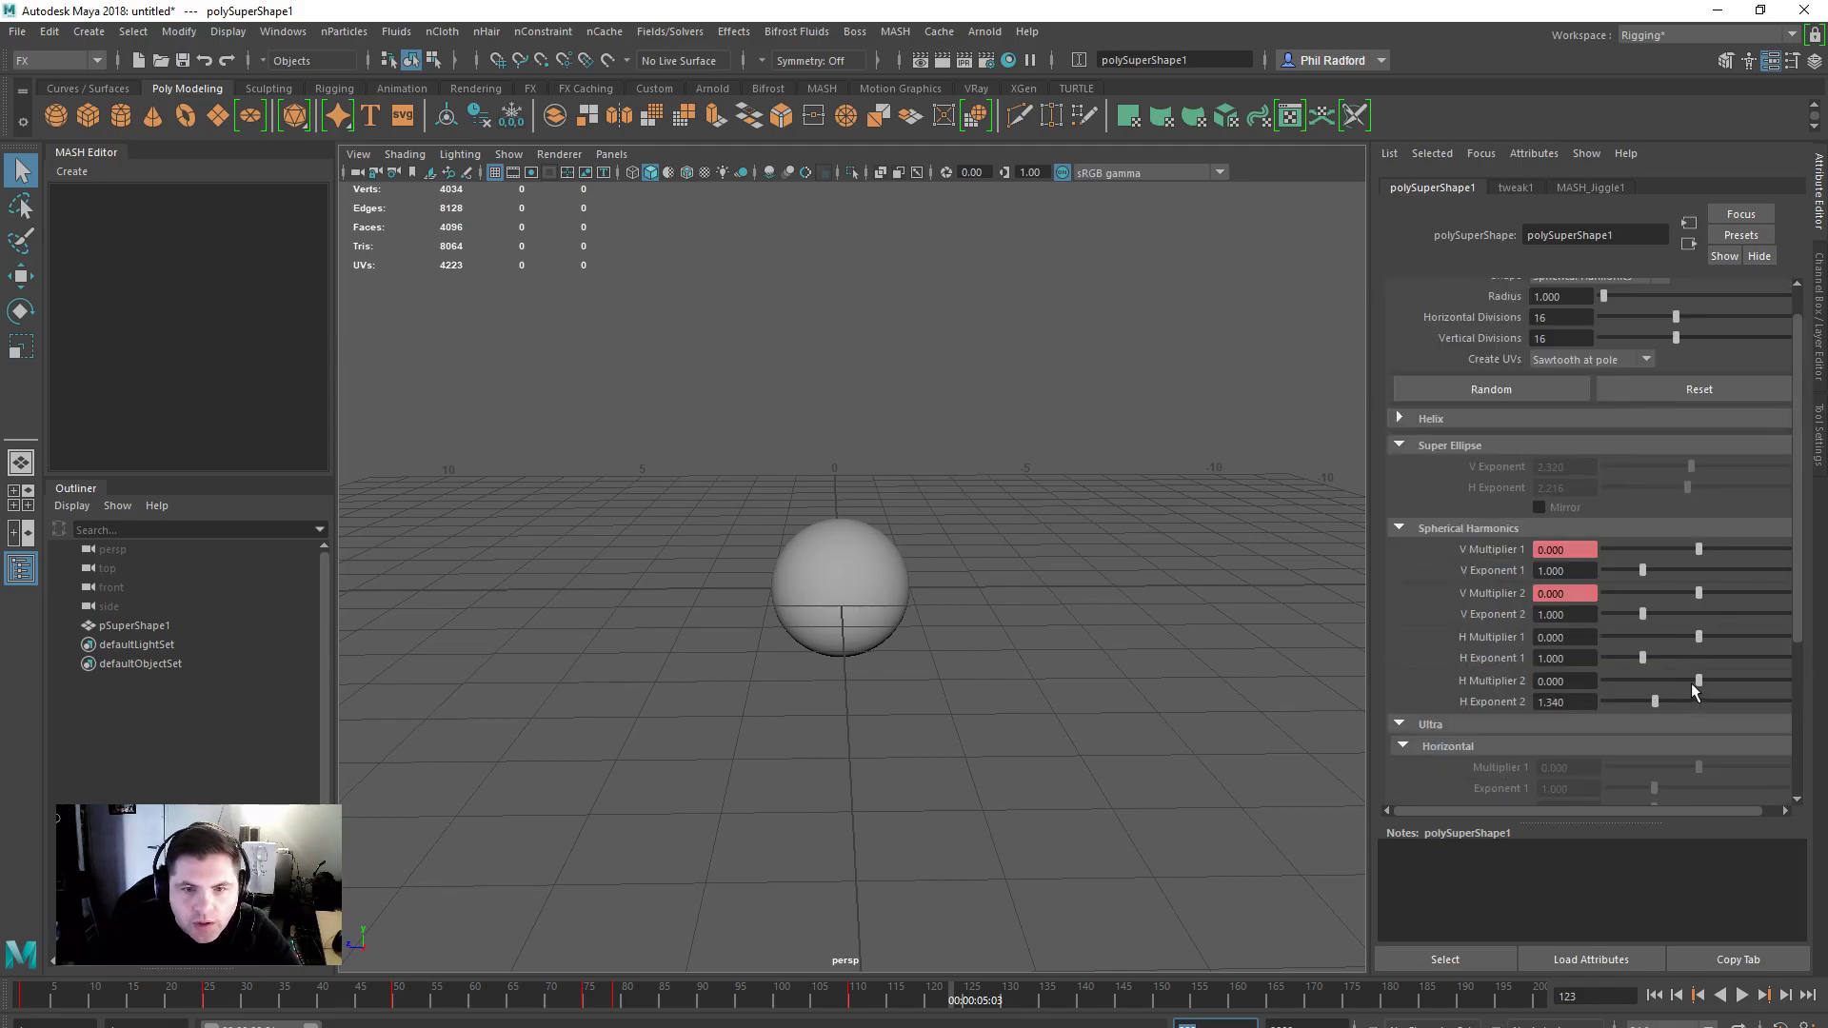
pyautogui.moveTo(1691, 683); pyautogui.dragTo(1663, 683)
# Step: At frame 127, set H Multiplier 2 to about 2.680 and key it
pyautogui.moveTo(929, 1002); pyautogui.dragTo(990, 1000)
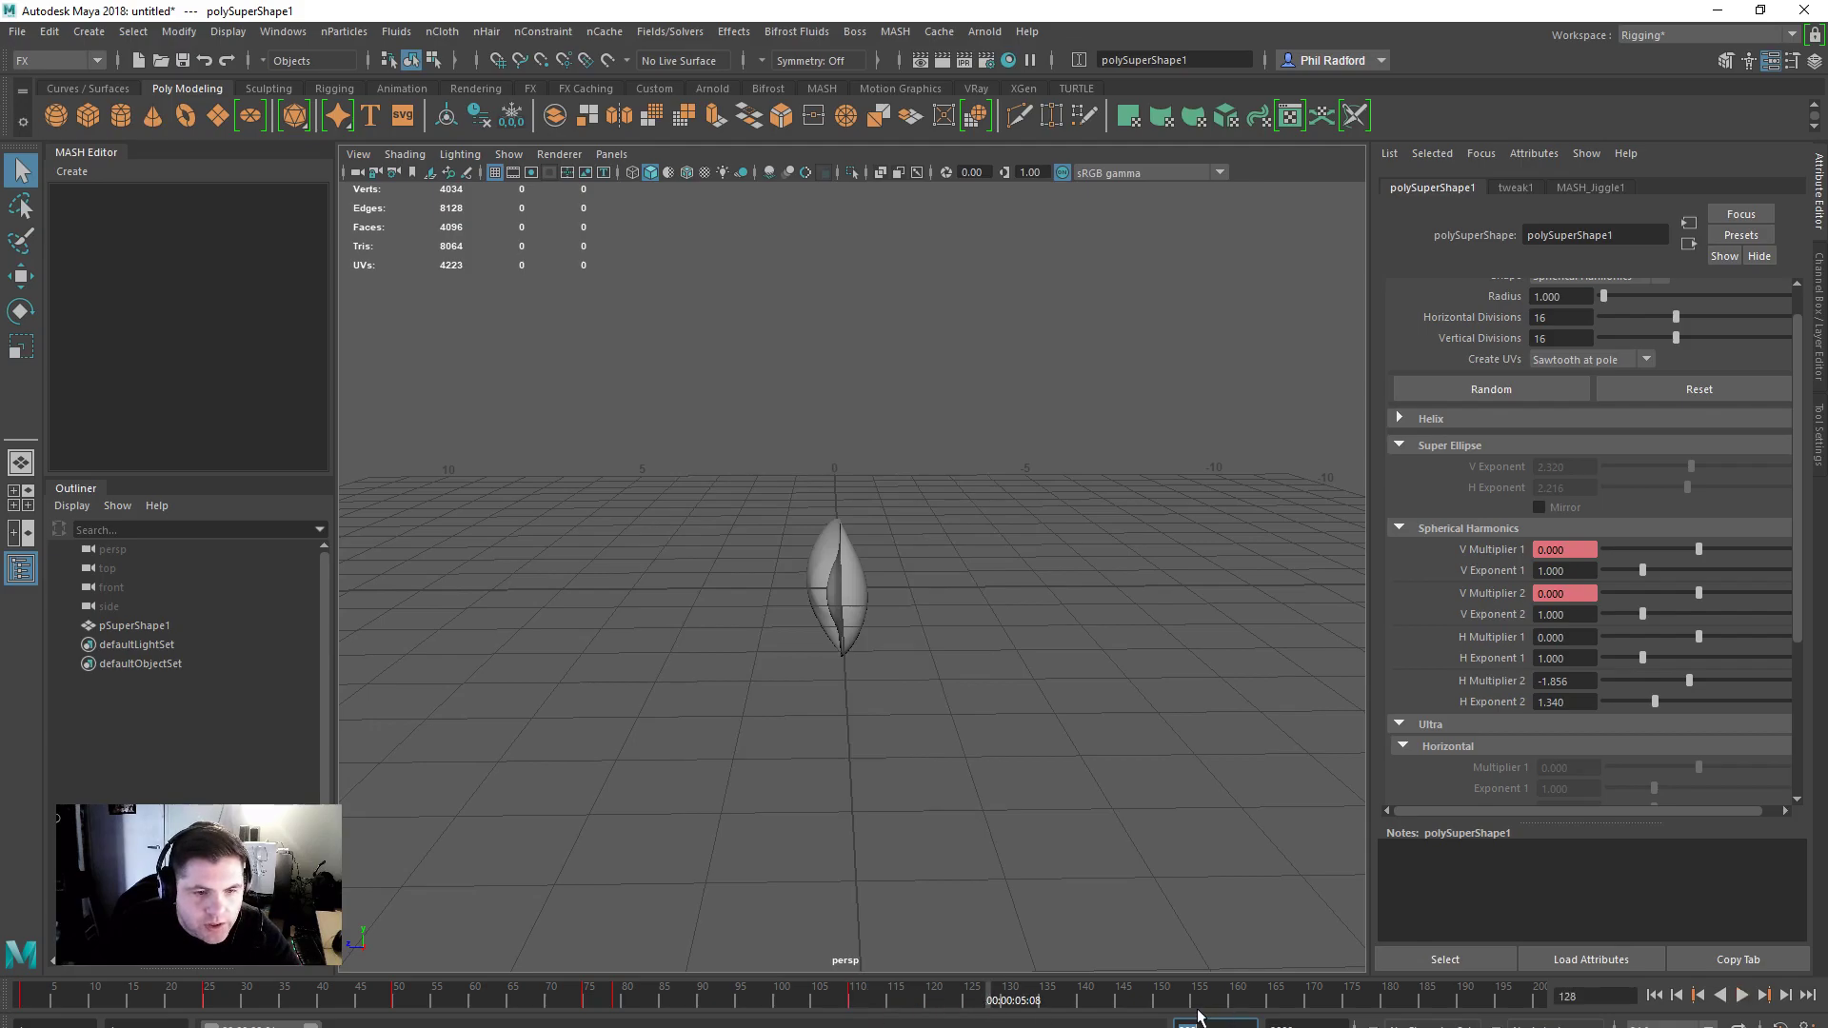
pyautogui.moveTo(1110, 998); pyautogui.dragTo(1127, 992)
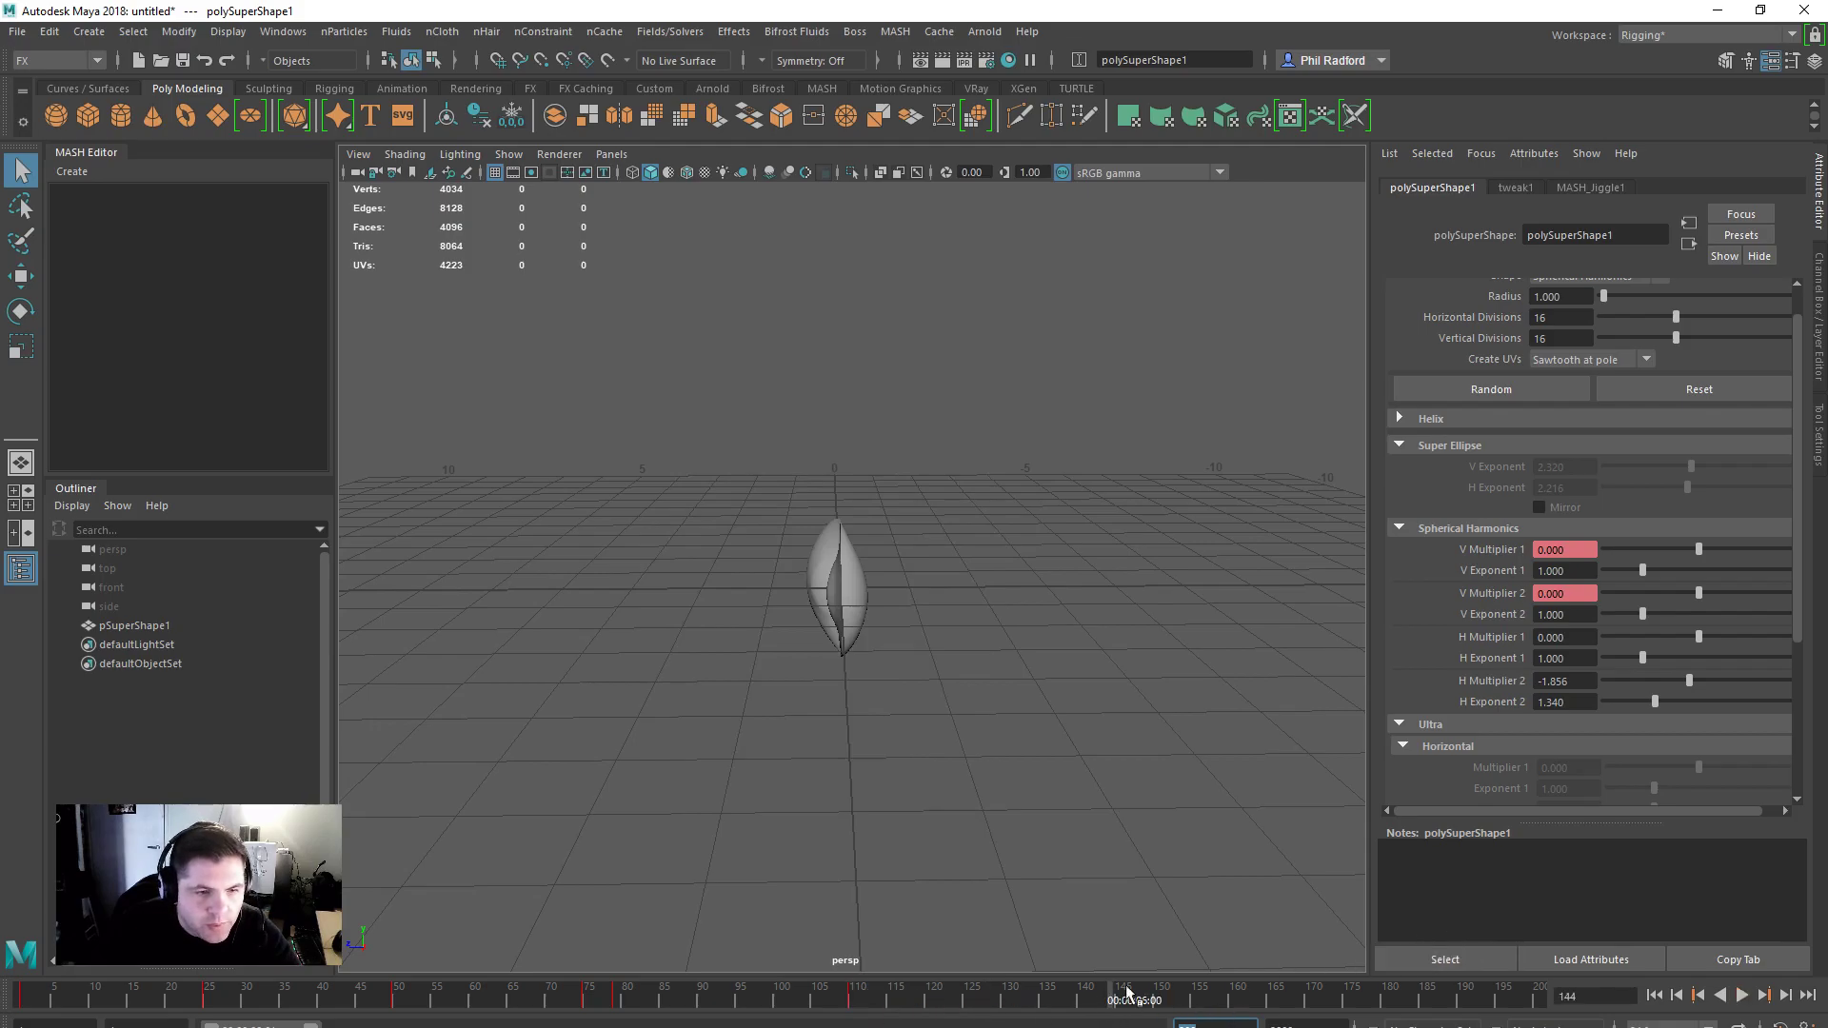
pyautogui.click(854, 998)
pyautogui.click(982, 999)
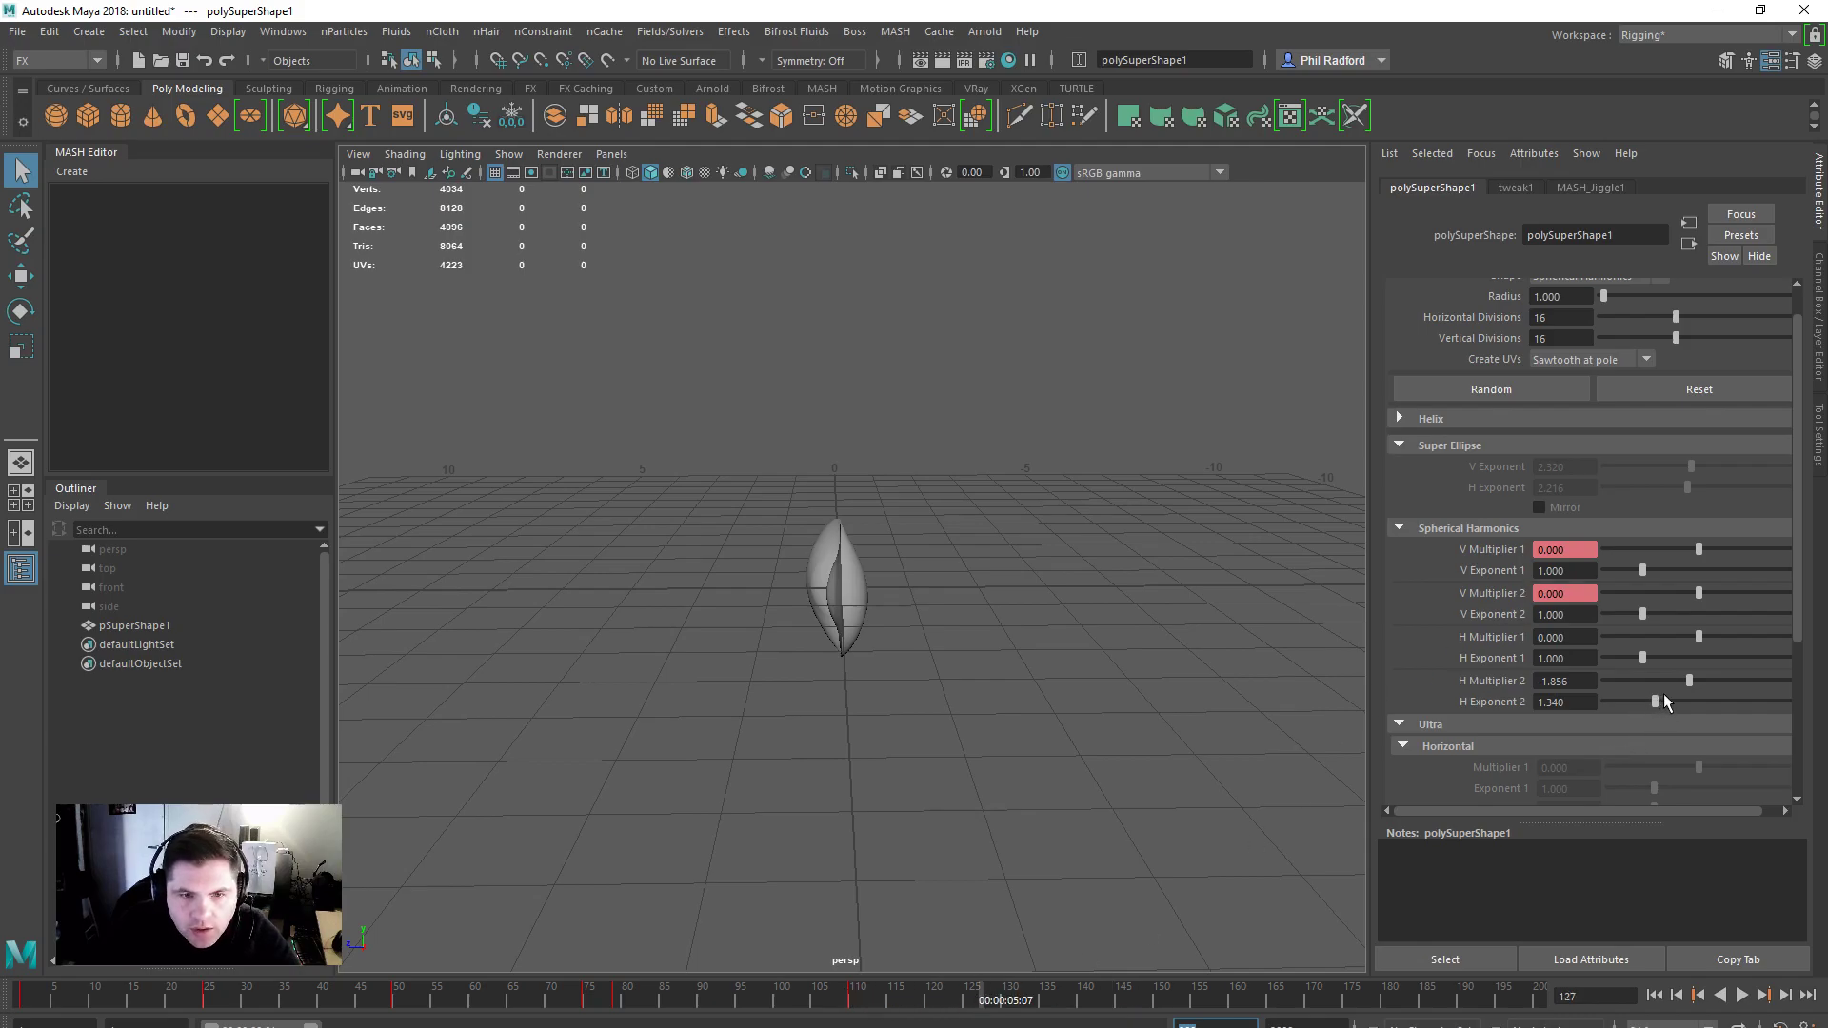
pyautogui.moveTo(1690, 681); pyautogui.dragTo(1712, 682)
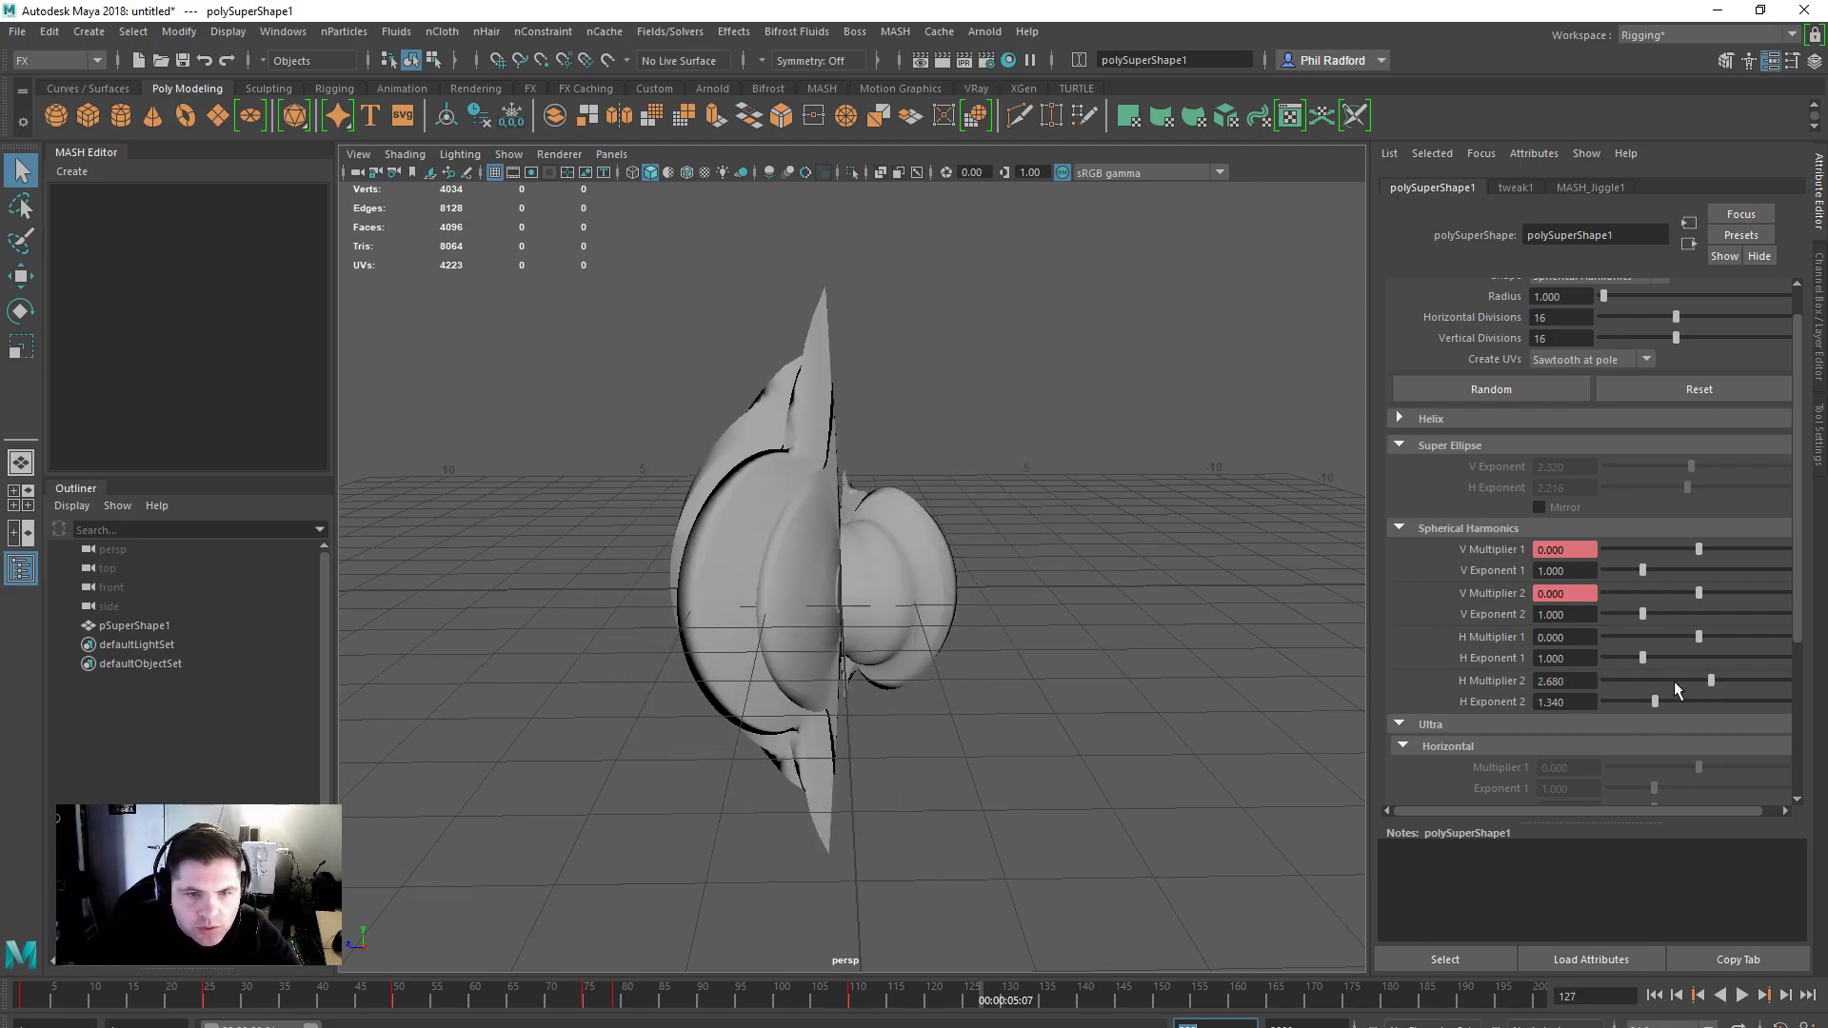
pyautogui.rightClick(1491, 688)
pyautogui.click(1537, 712)
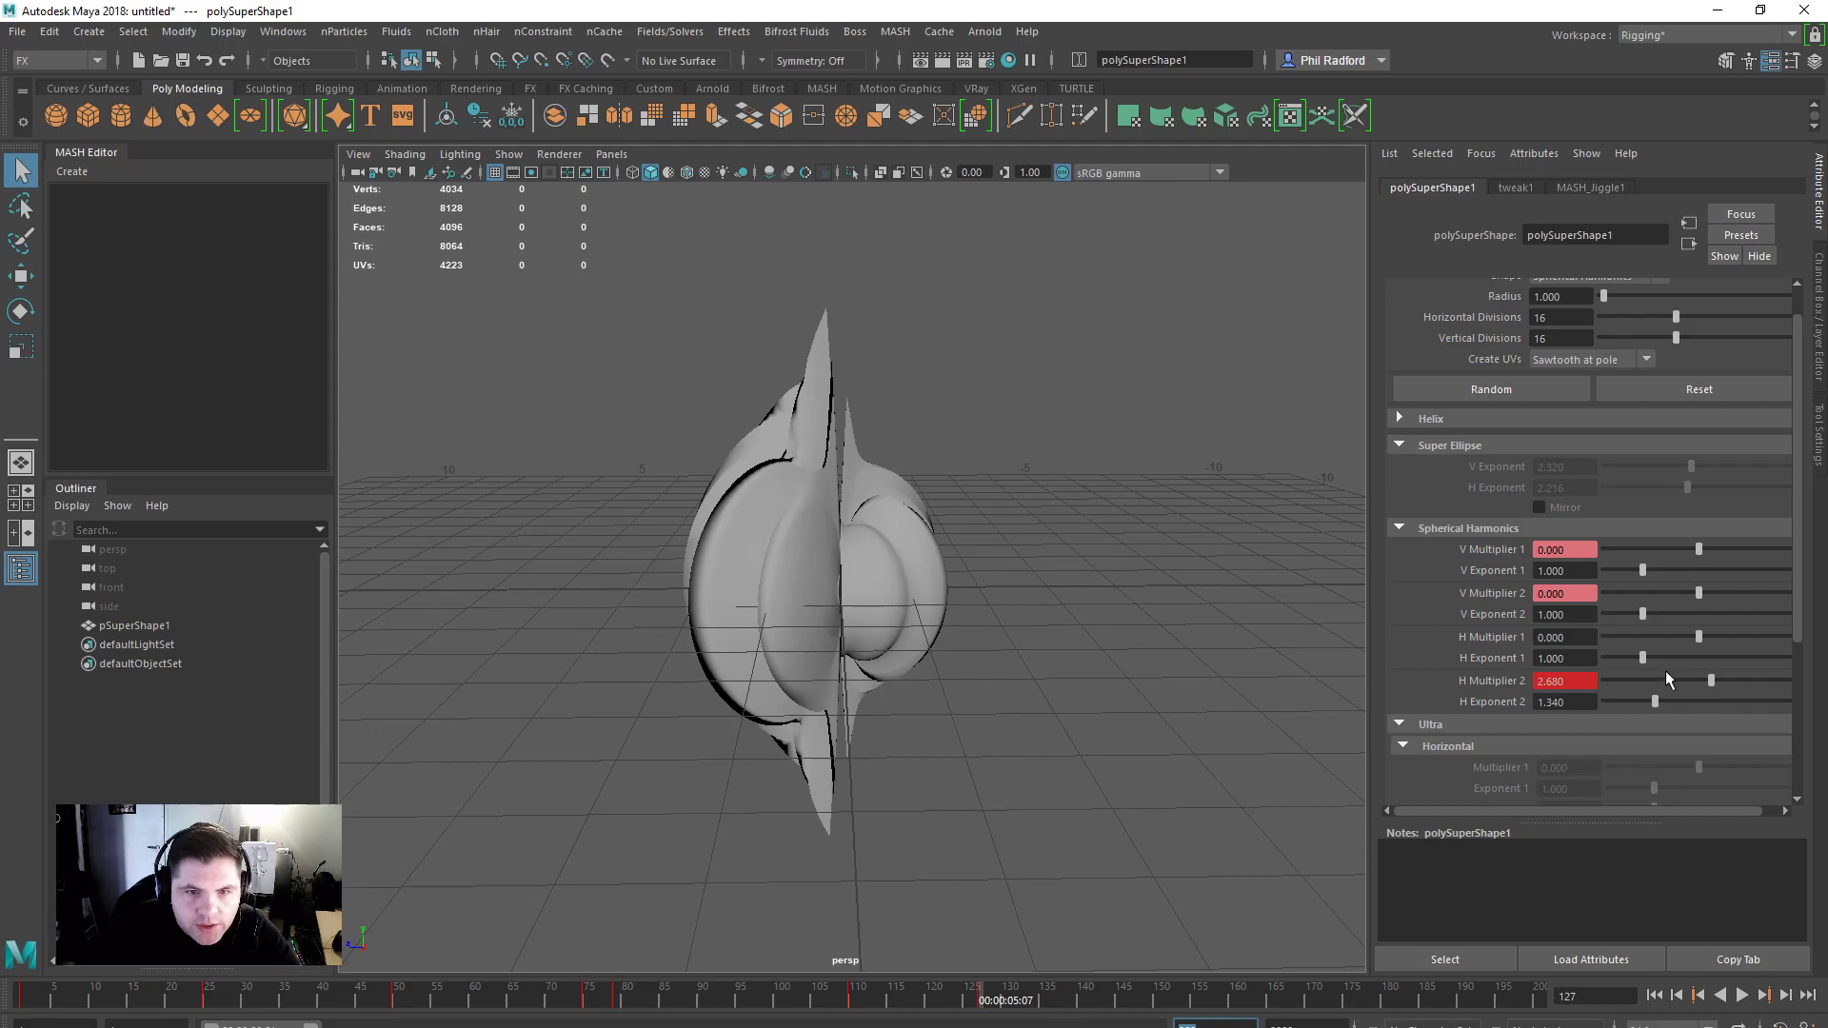
# Step: Return to the first frame and briefly play the animation to check the new H Multiplier 2 key
pyautogui.click(851, 1000)
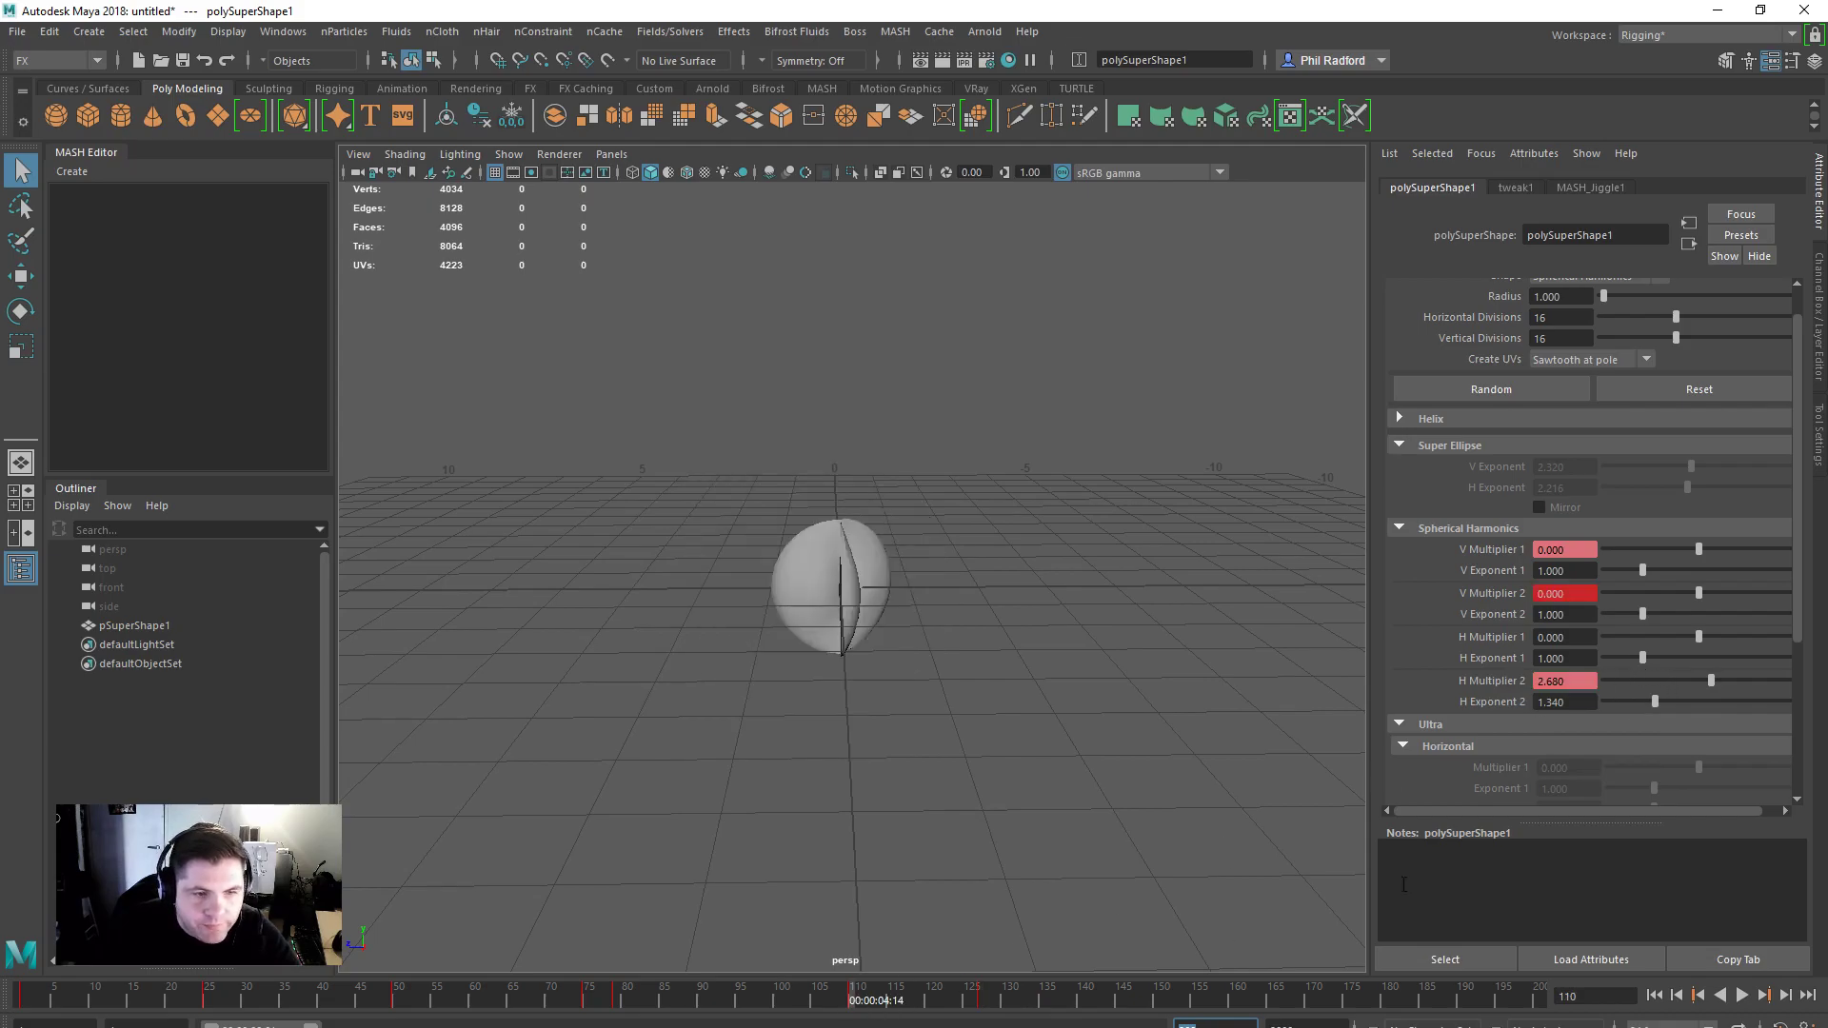
pyautogui.click(1654, 995)
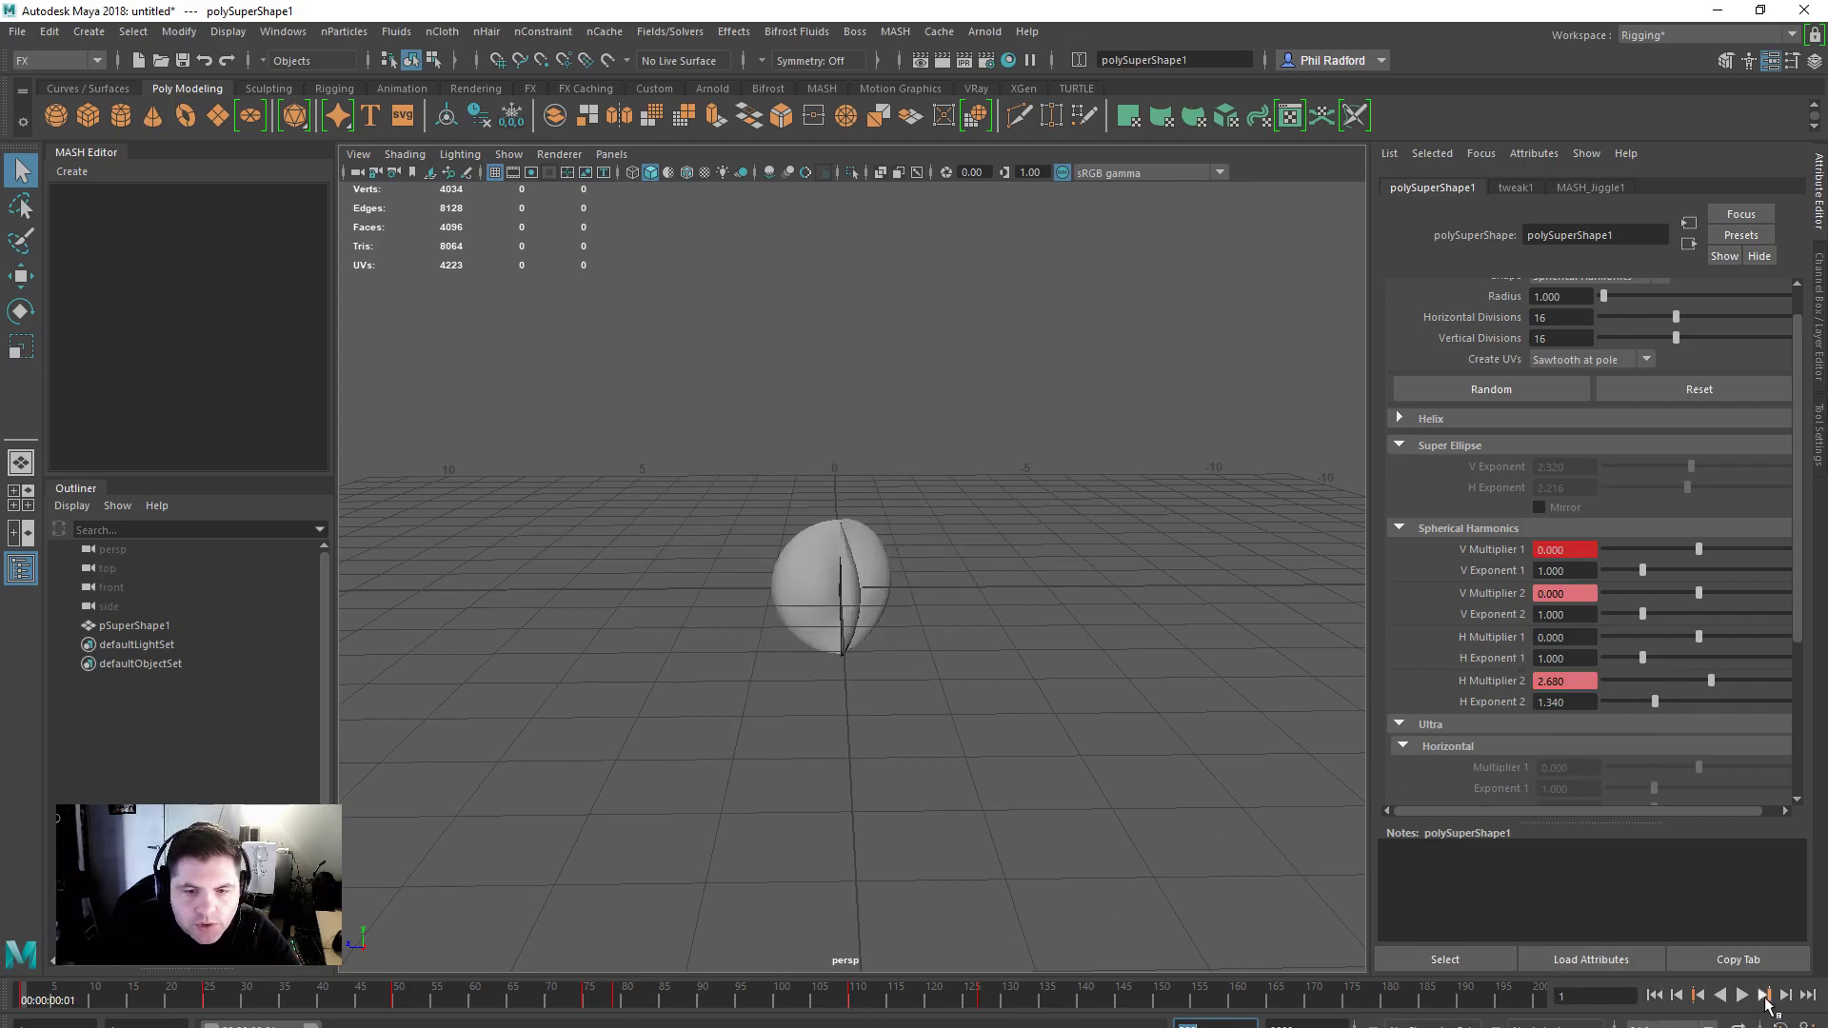
pyautogui.click(1744, 995)
pyautogui.click(1744, 995)
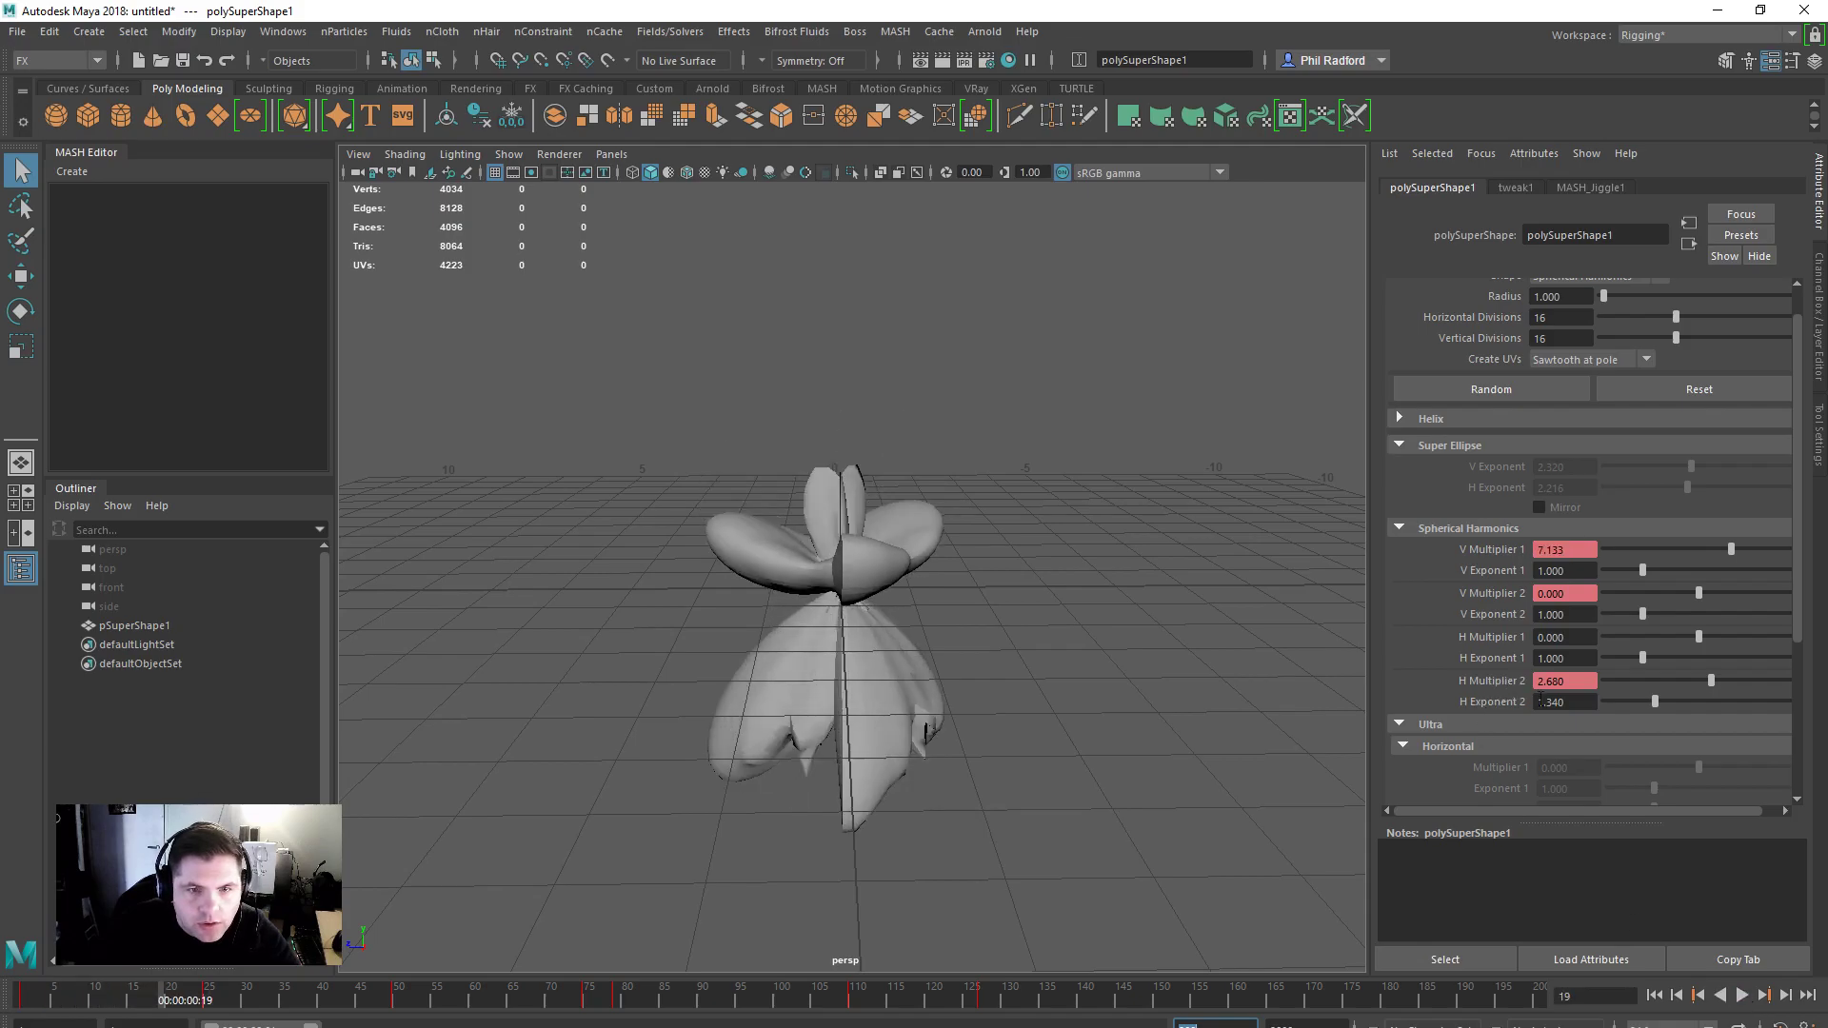
# Step: Try values of 1 and 0 for H Multiplier 2 at frame 110
pyautogui.click(850, 1000)
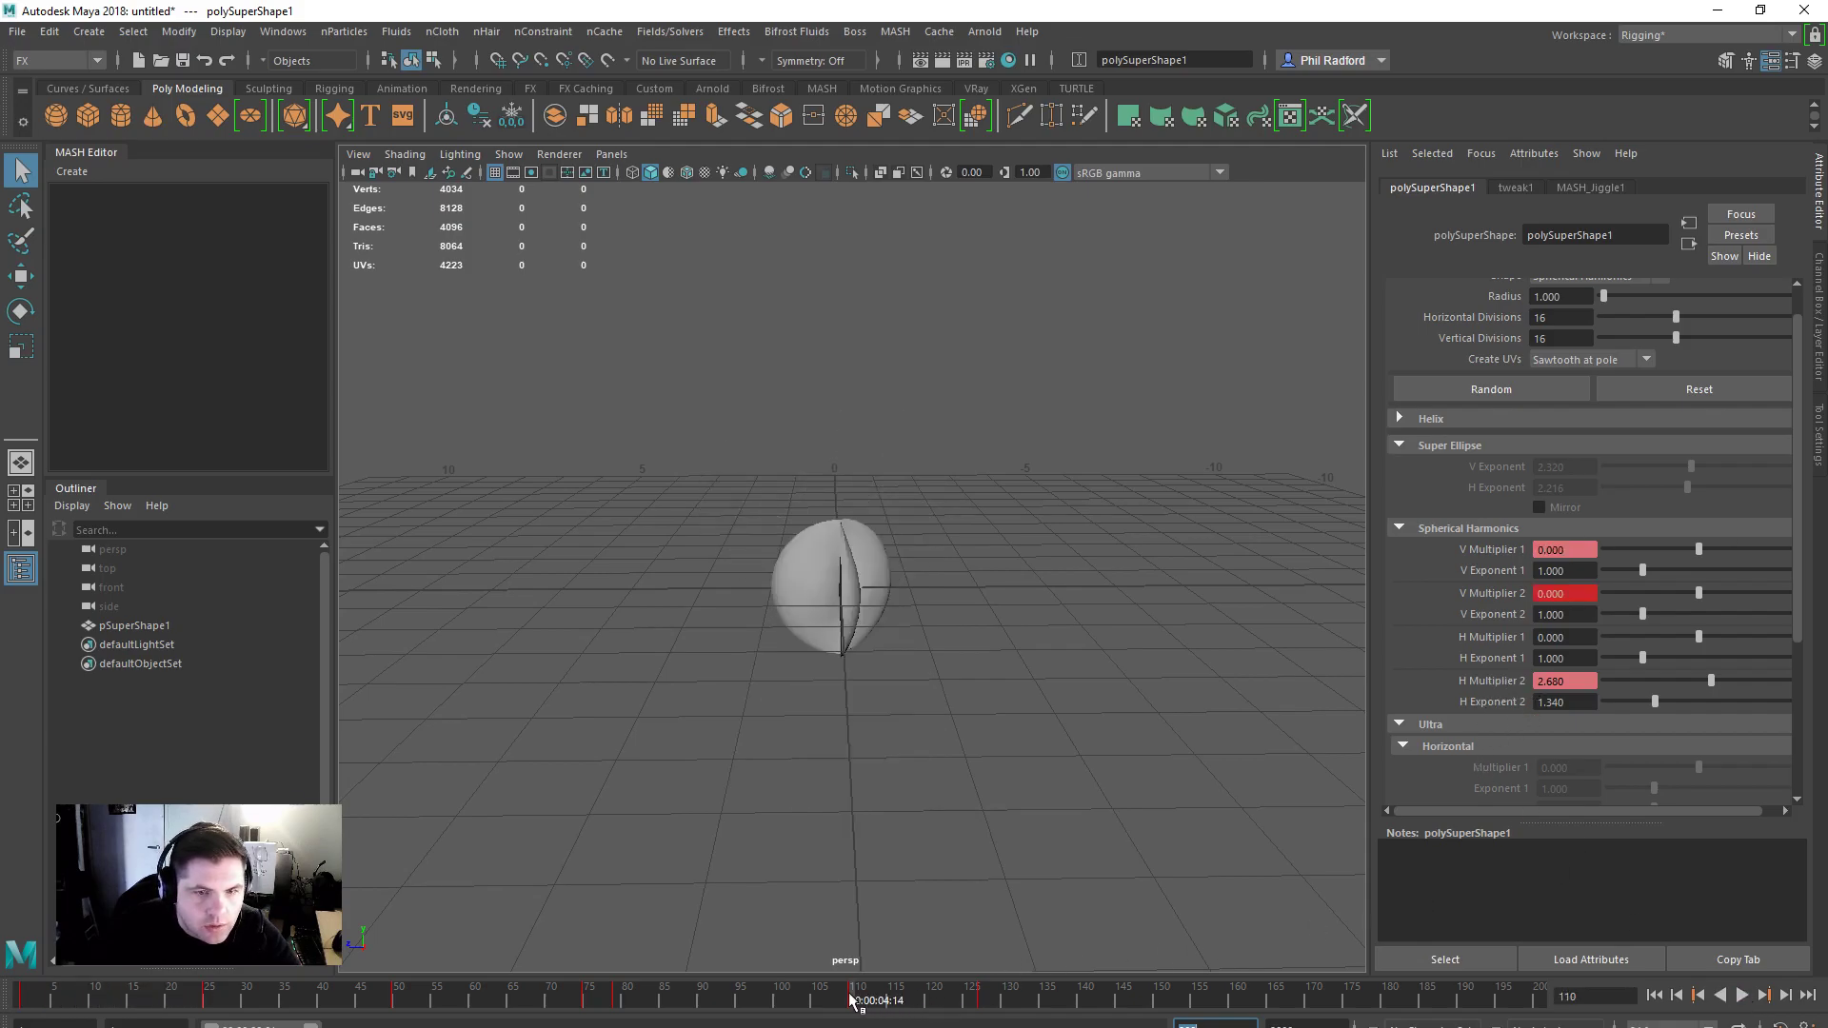
pyautogui.moveTo(1553, 681); pyautogui.dragTo(1470, 674)
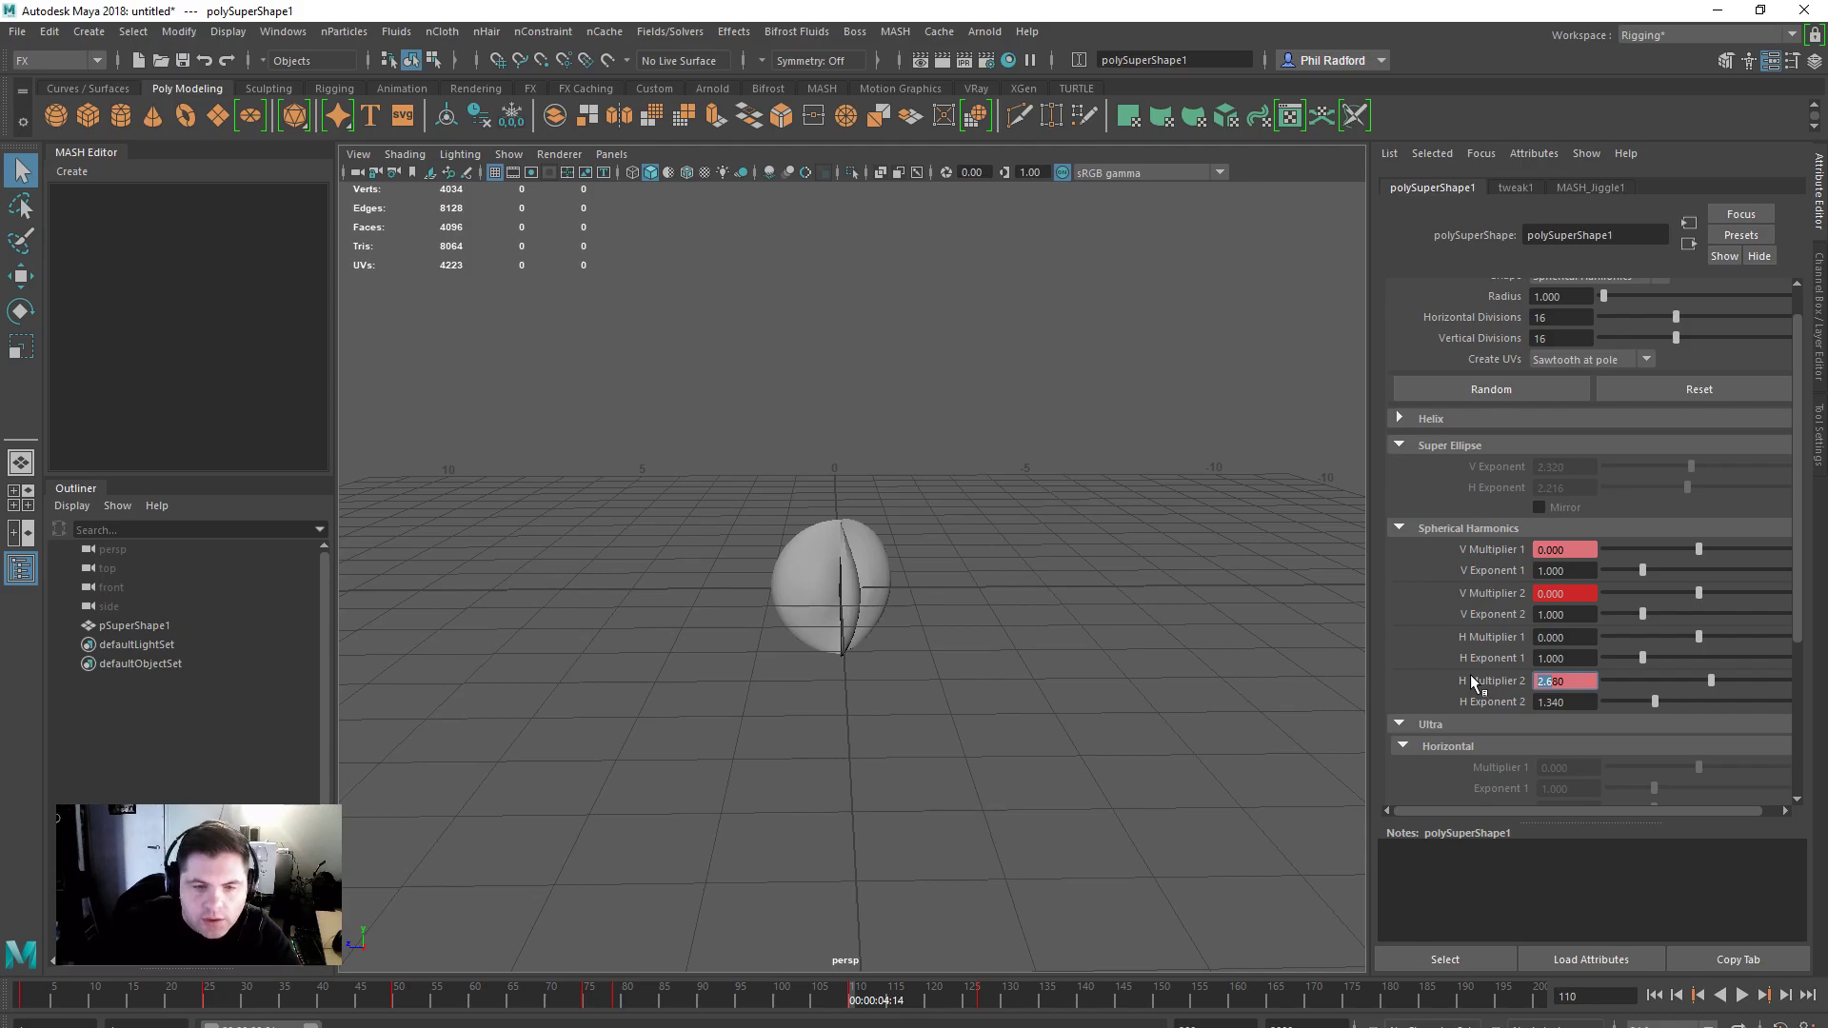
pyautogui.write('1')
pyautogui.press('Return')
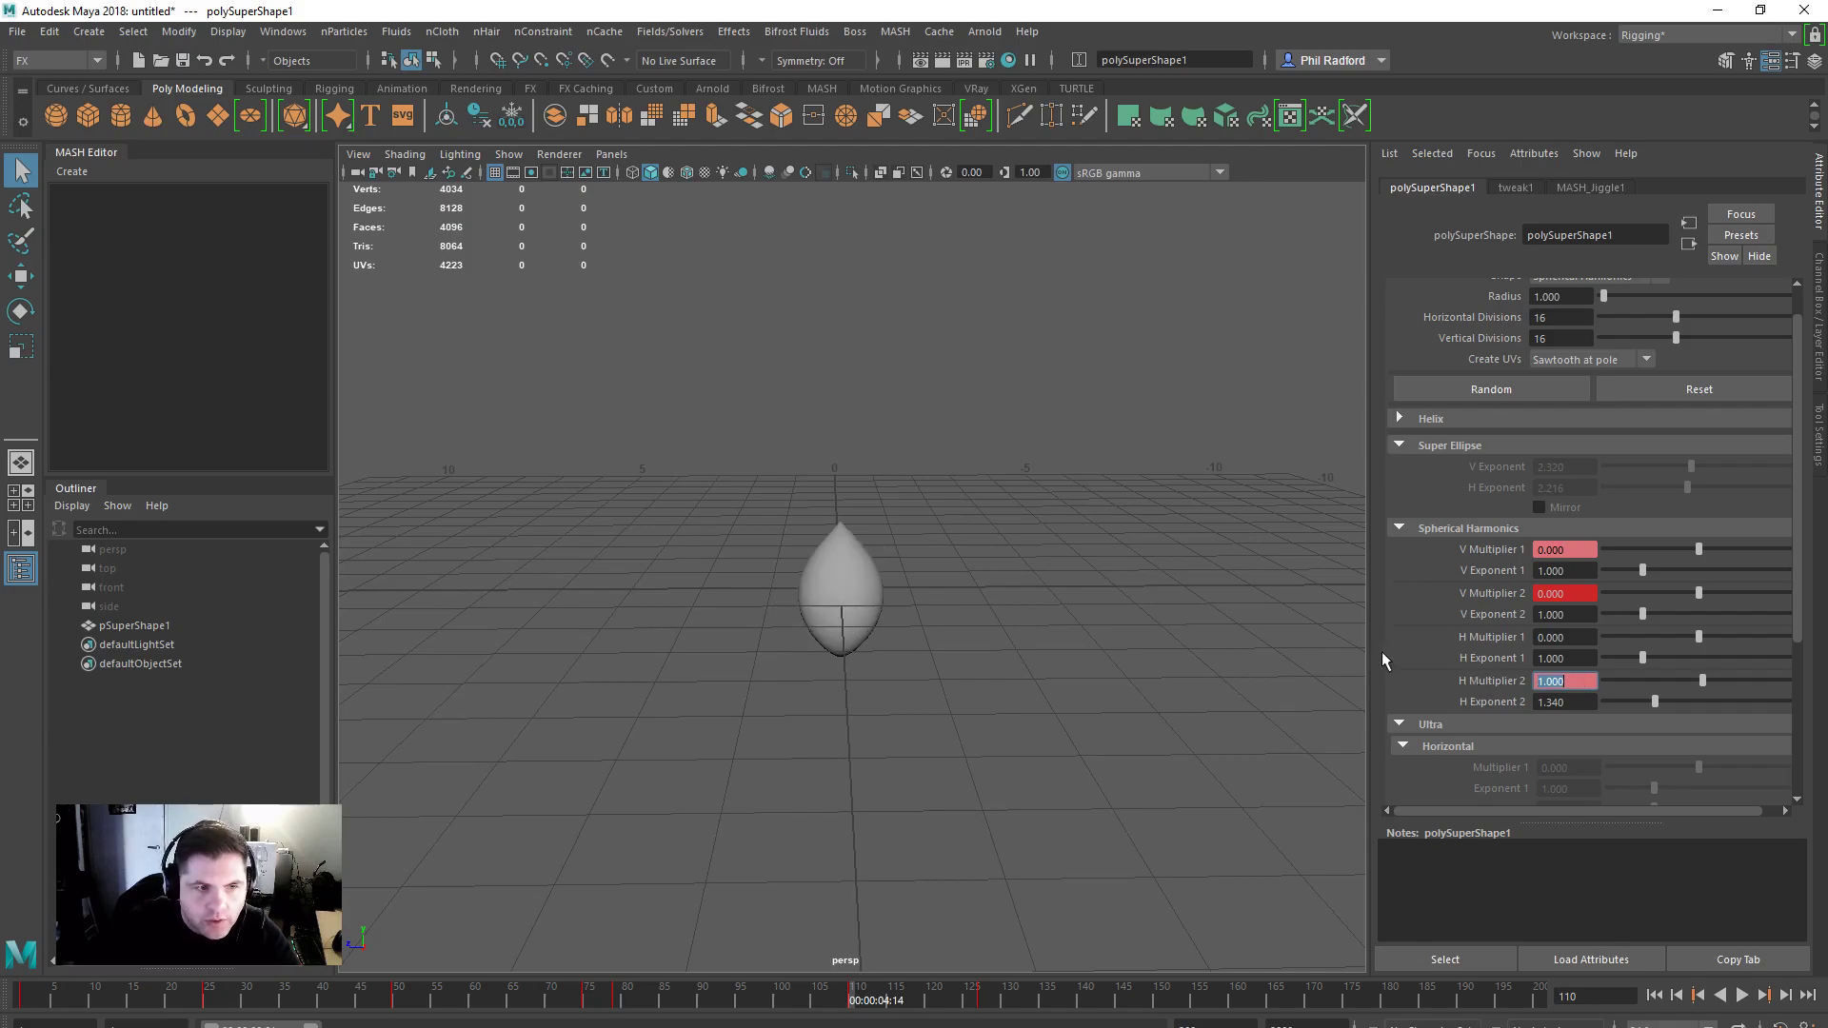
pyautogui.write('0')
pyautogui.press('Return')
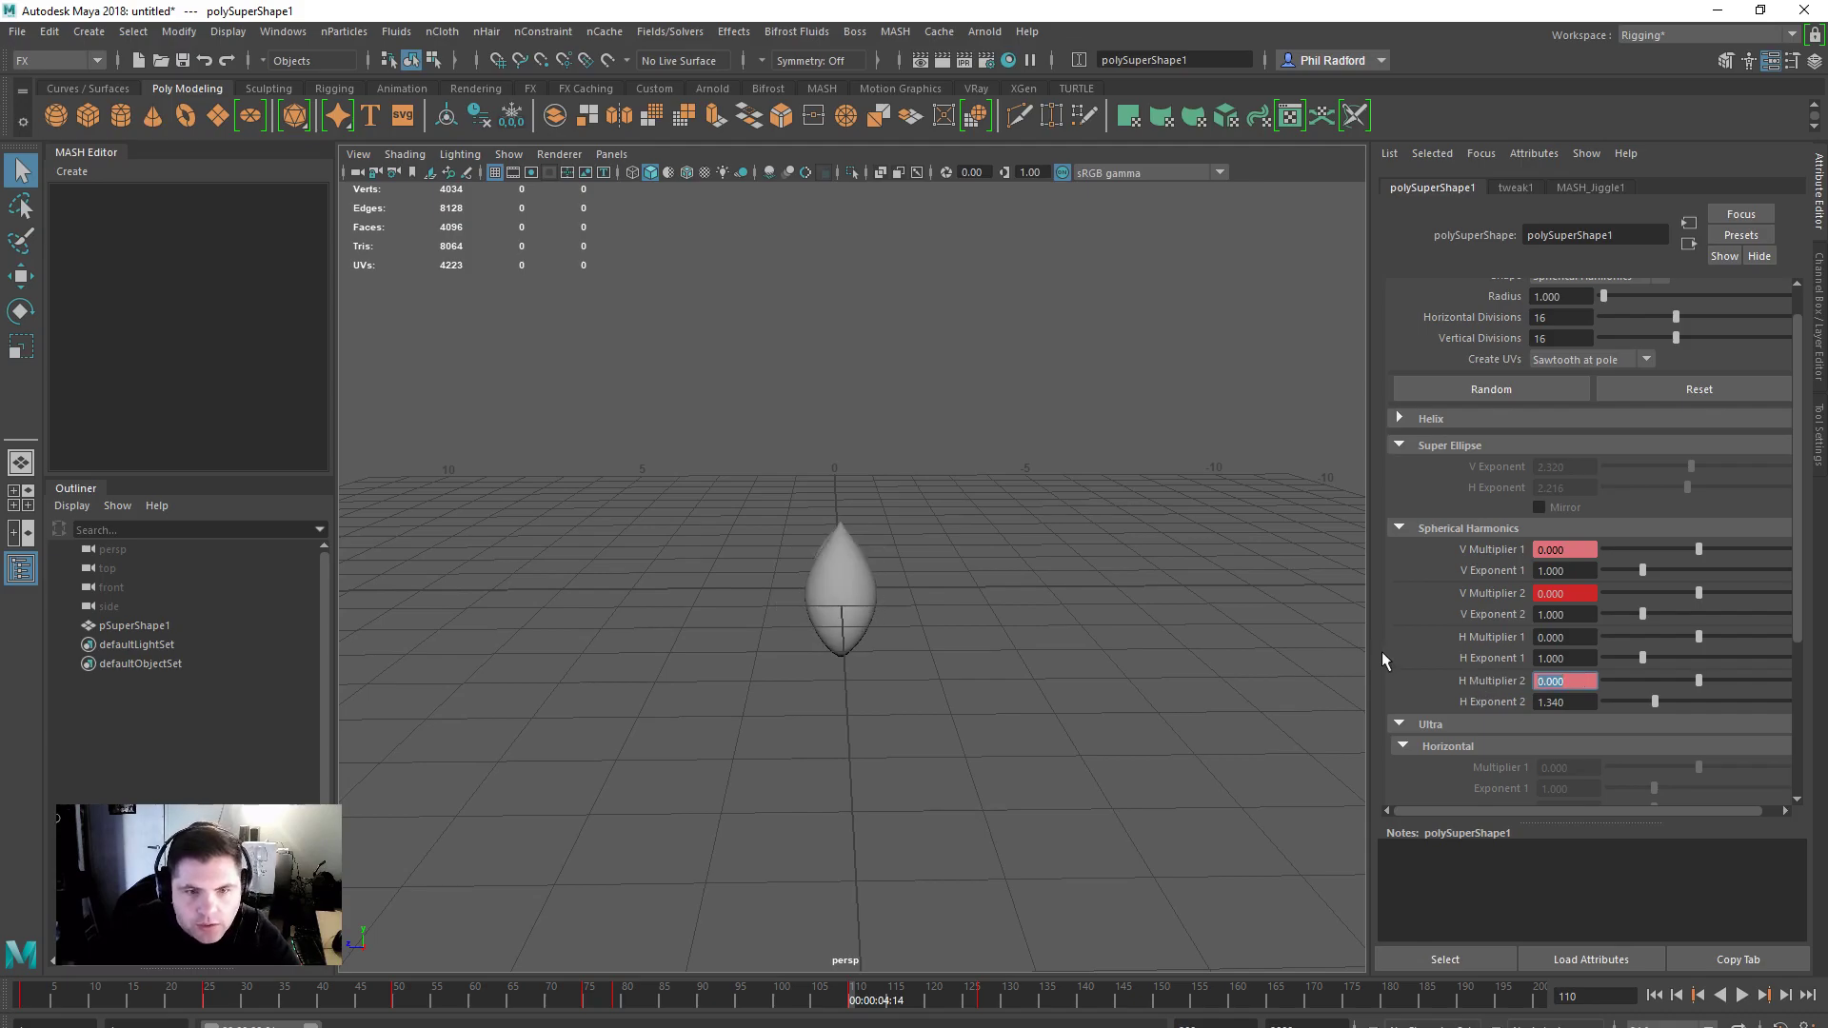
pyautogui.write('1')
pyautogui.press('Return')
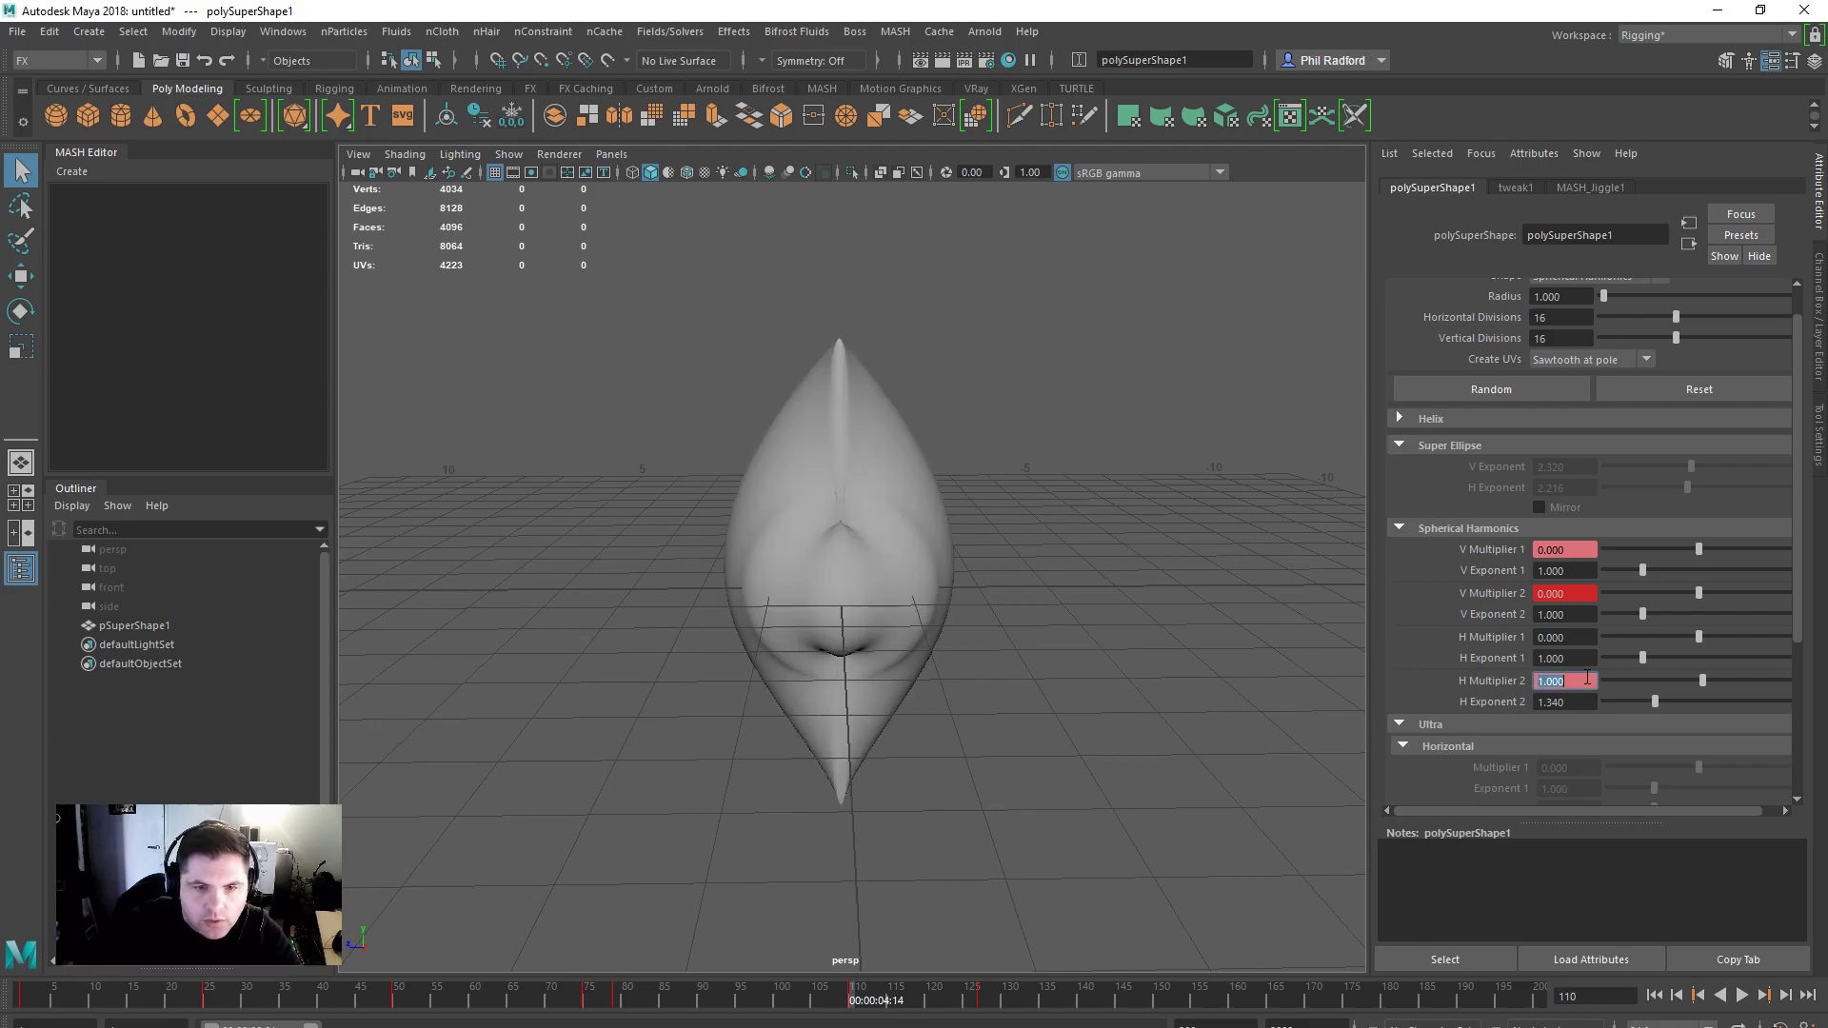
# Step: Set H Exponent 2 to 1, then set H Multiplier 2 to 0 and key it at frame 110
pyautogui.press('Tab')
pyautogui.write('1')
pyautogui.press('Return')
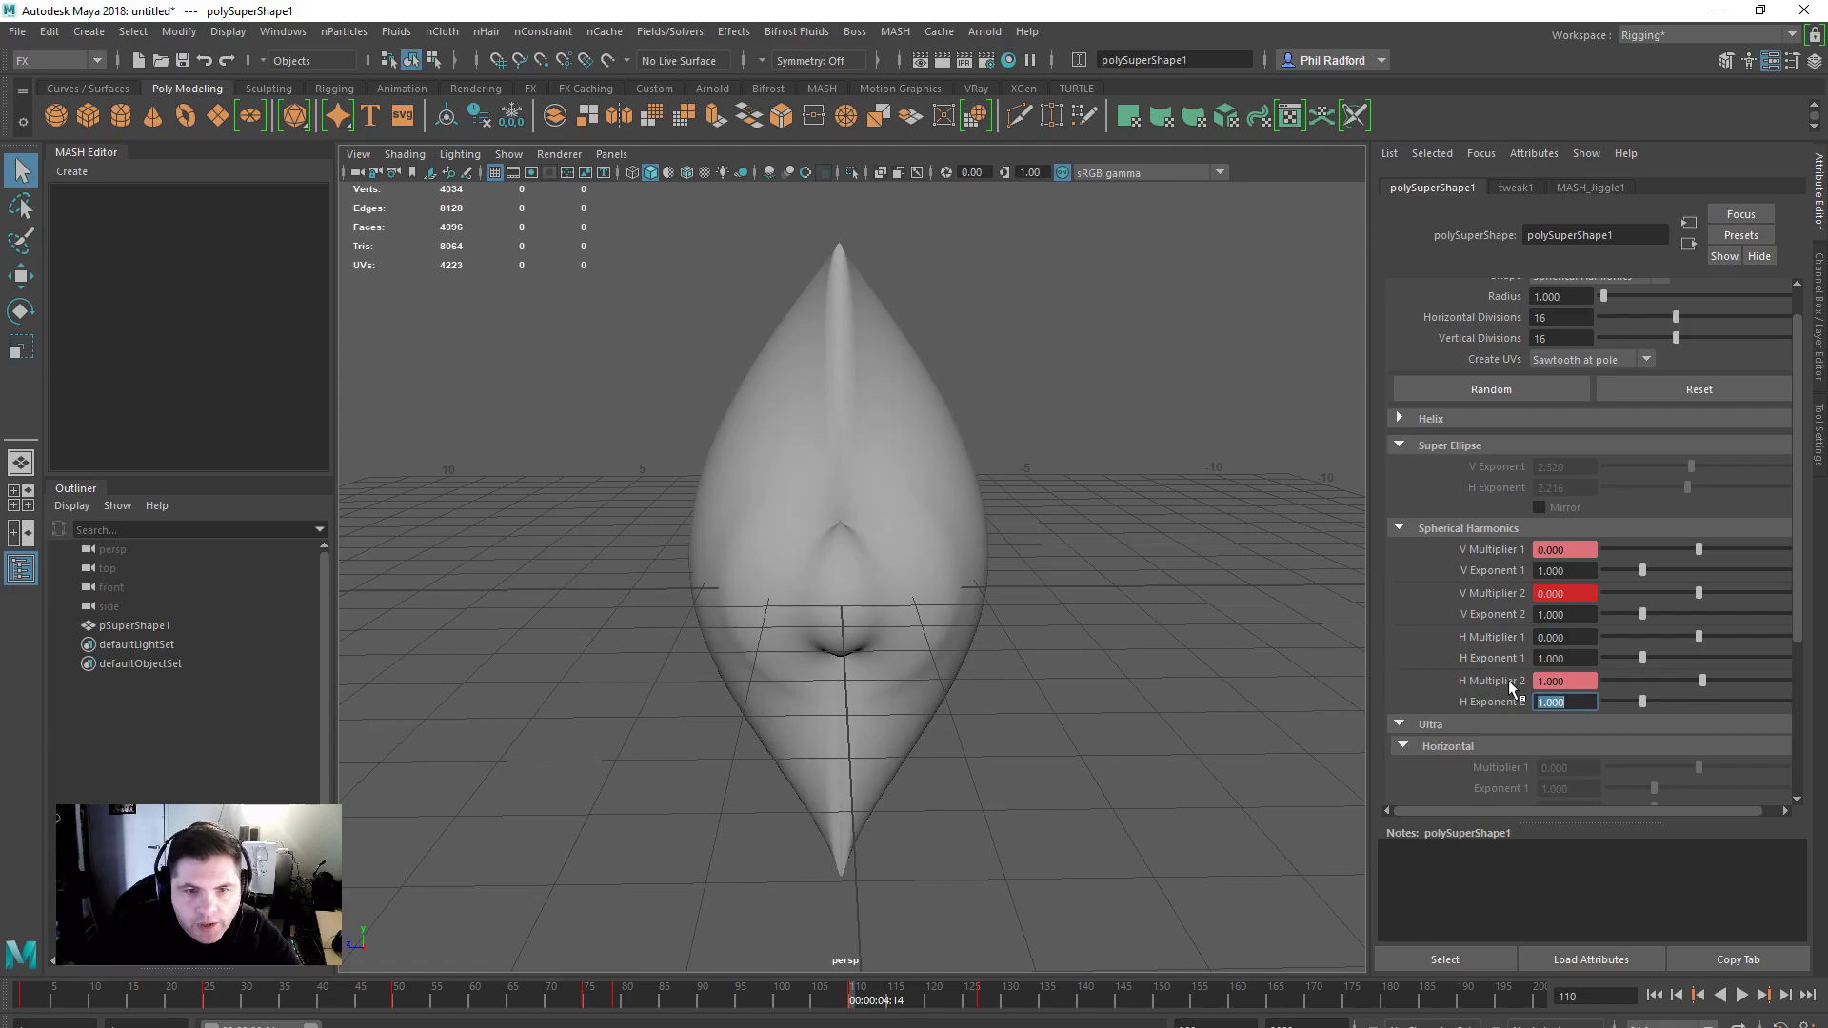
pyautogui.click(1580, 680)
pyautogui.write('0')
pyautogui.press('Return')
pyautogui.rightClick(1482, 678)
pyautogui.click(1510, 691)
# Step: Play the animation from the start to review the H Multiplier 2 transition, stopping near frame 184
pyautogui.click(1654, 995)
pyautogui.click(1743, 995)
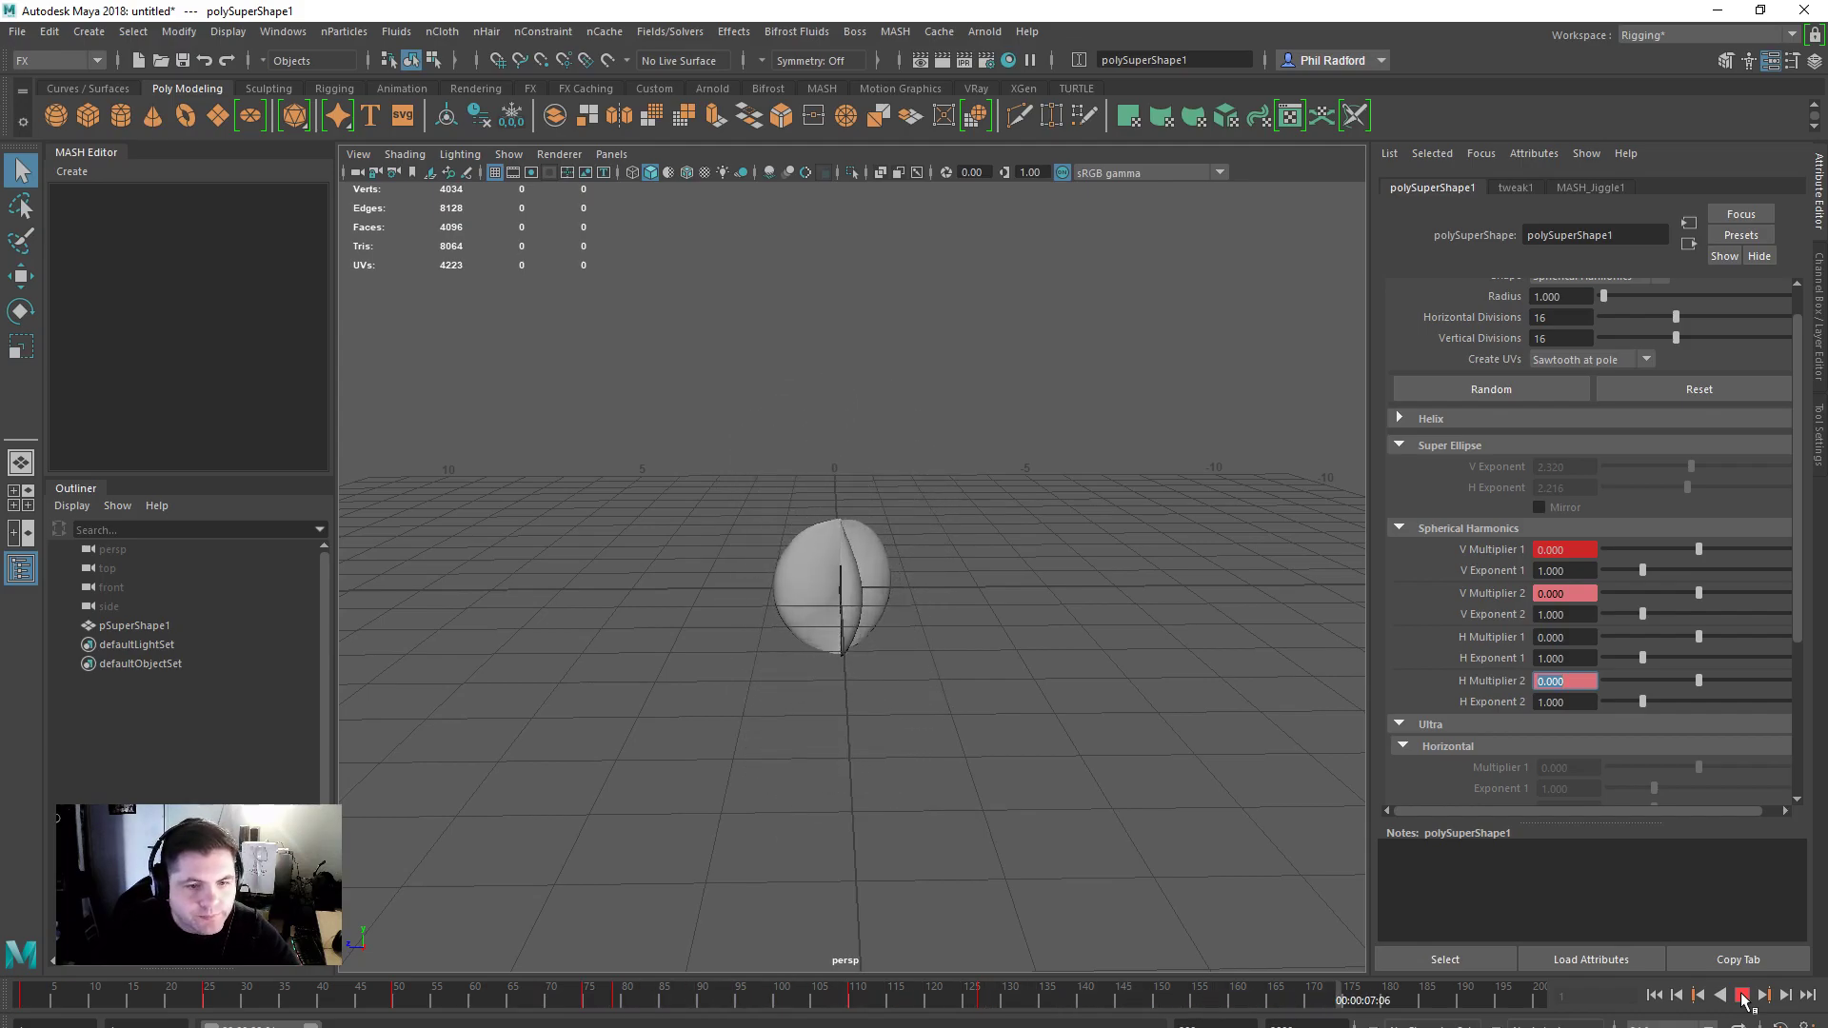
pyautogui.click(1742, 999)
# Step: Examine the split shape at frame 184 up close and from several angles, ending on a view from above
pyautogui.keyDown('alt'); pyautogui.moveTo(687, 625); pyautogui.dragTo(868, 725); pyautogui.keyUp('alt')
pyautogui.scroll(5, 929, 681)
pyautogui.scroll(-5, 579, 600)
pyautogui.scroll(9, 886, 673)
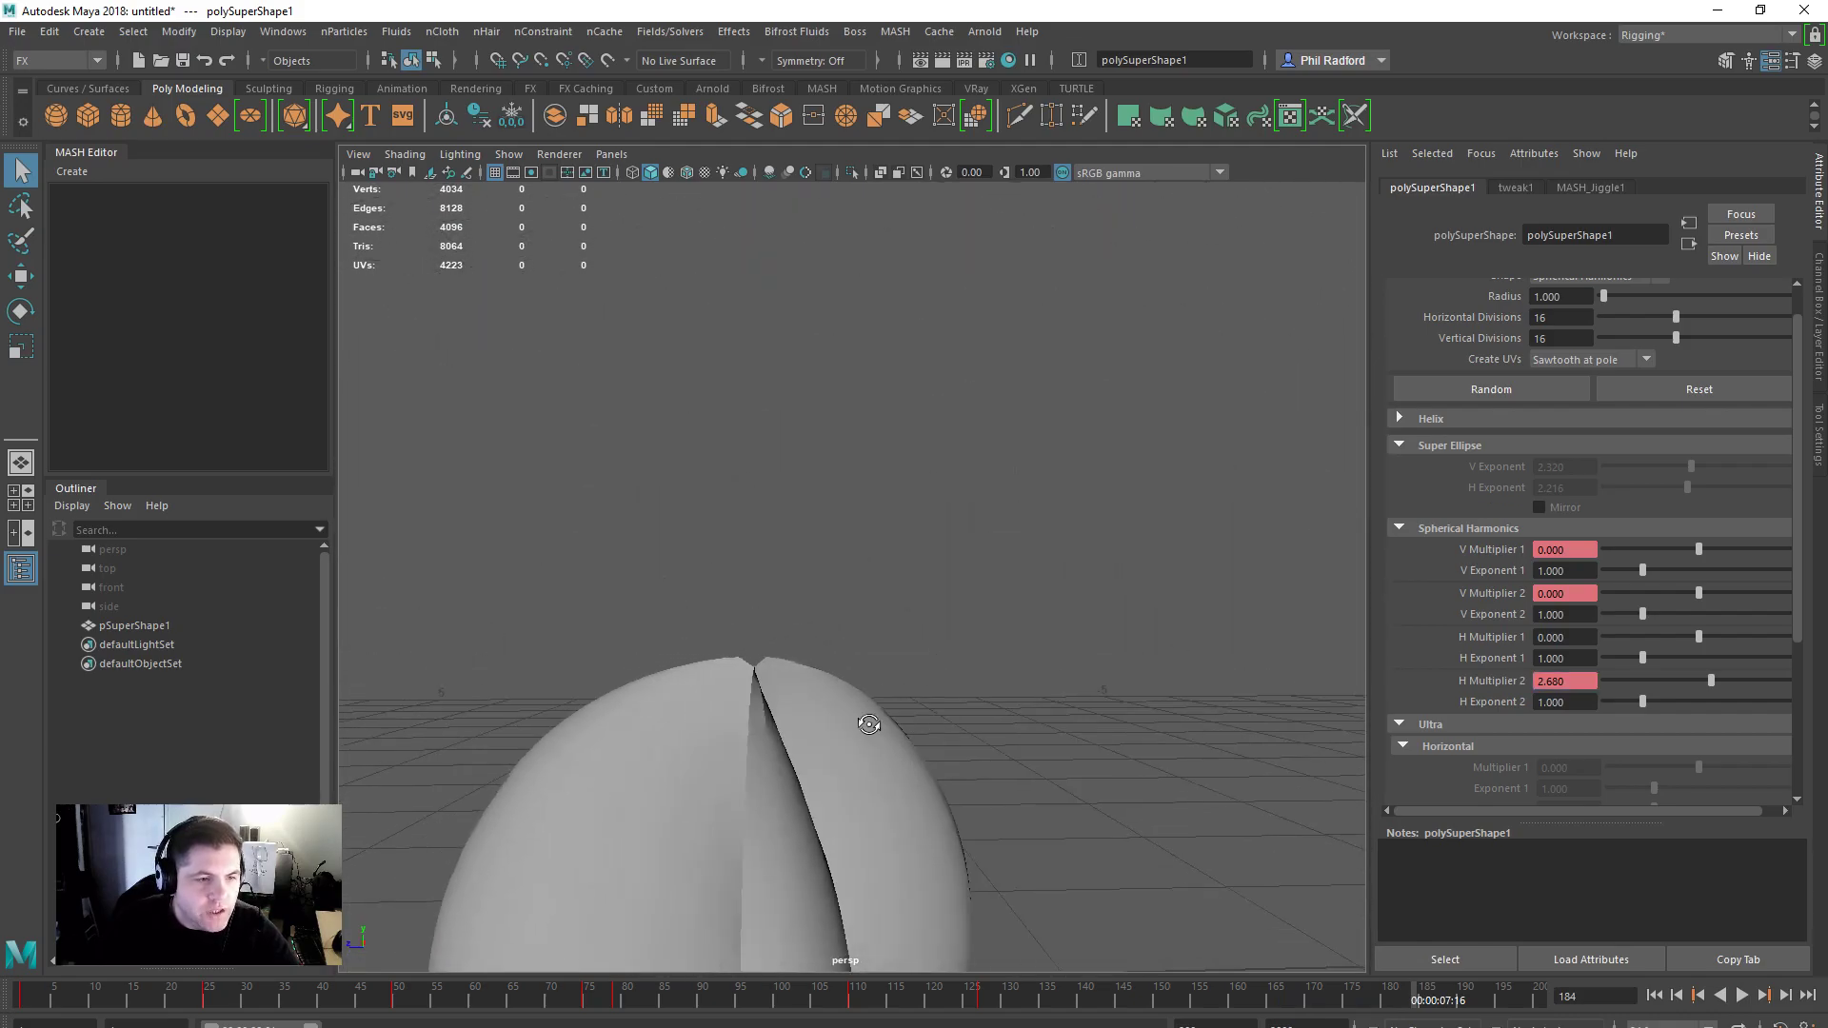
pyautogui.scroll(-6, 868, 724)
pyautogui.keyDown('alt'); pyautogui.moveTo(735, 702); pyautogui.dragTo(819, 714); pyautogui.keyUp('alt')
pyautogui.keyDown('alt'); pyautogui.moveTo(819, 714); pyautogui.dragTo(1265, 694, button='right'); pyautogui.keyUp('alt')
pyautogui.keyDown('alt'); pyautogui.moveTo(1266, 694); pyautogui.dragTo(754, 566); pyautogui.keyUp('alt')
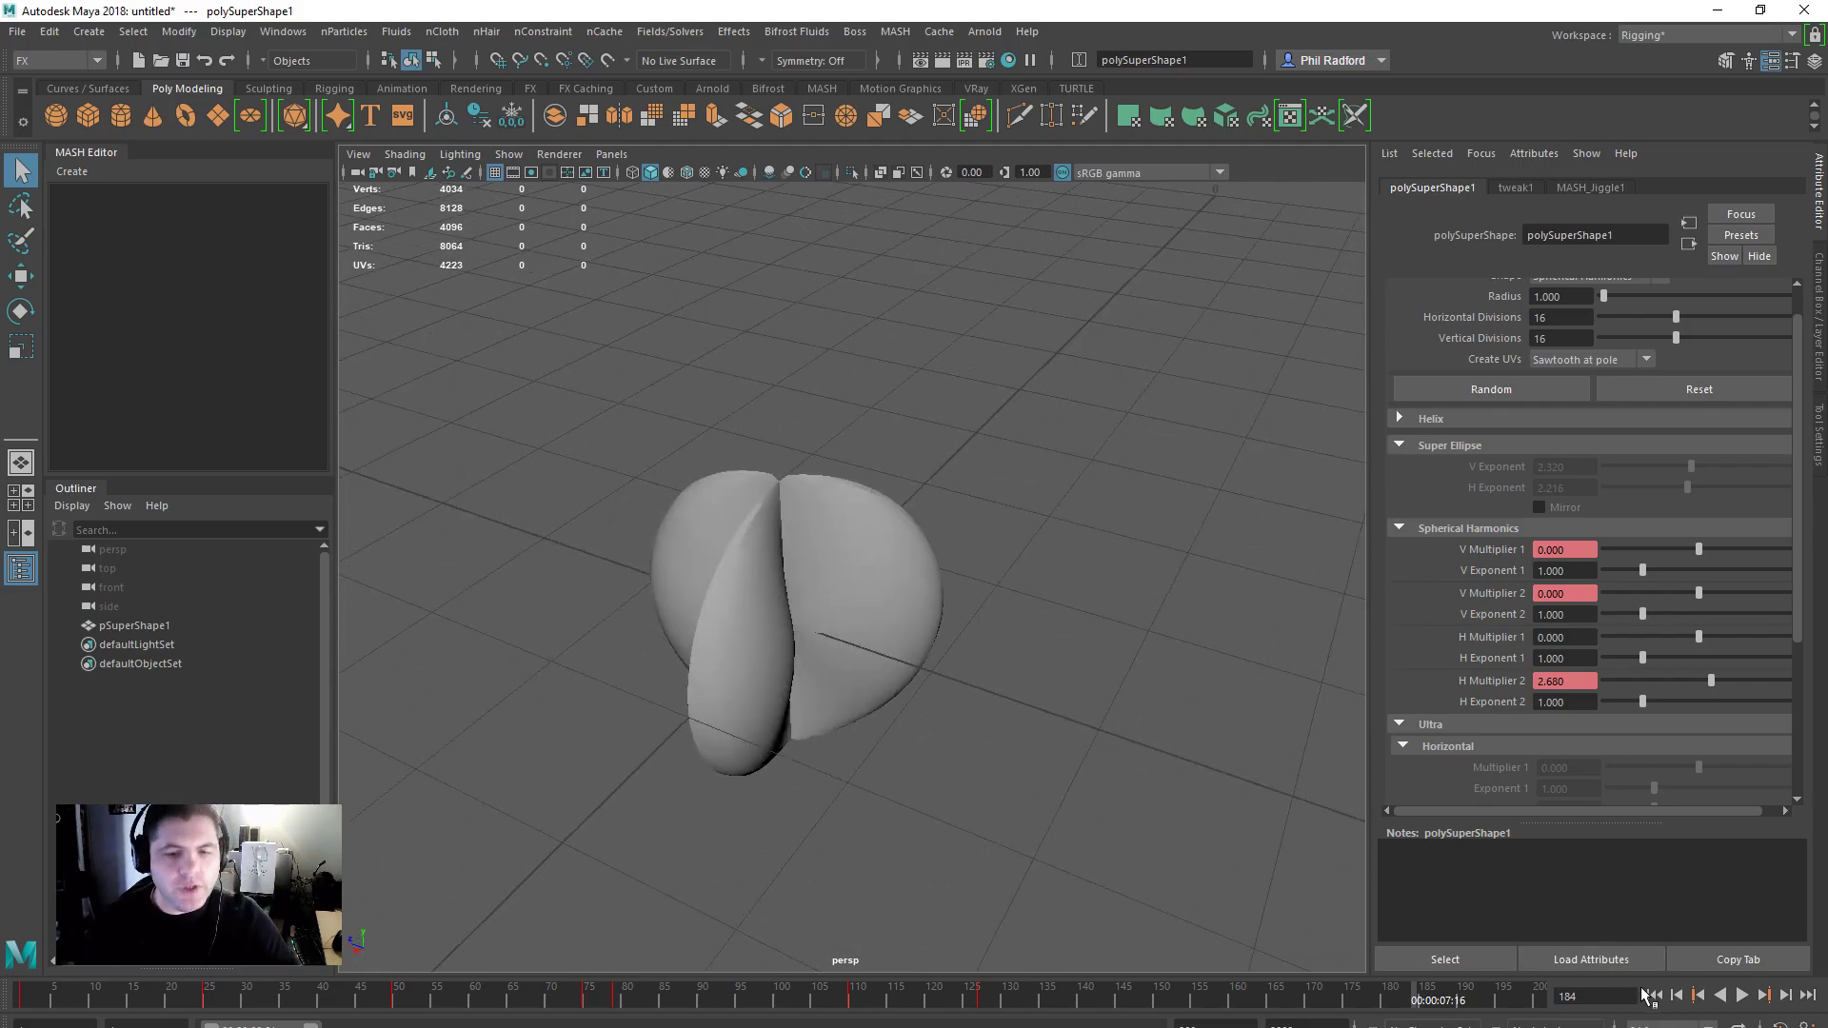
# Step: Replay the animation from the first frame in the new camera view, stopping near frame 177
pyautogui.click(1654, 995)
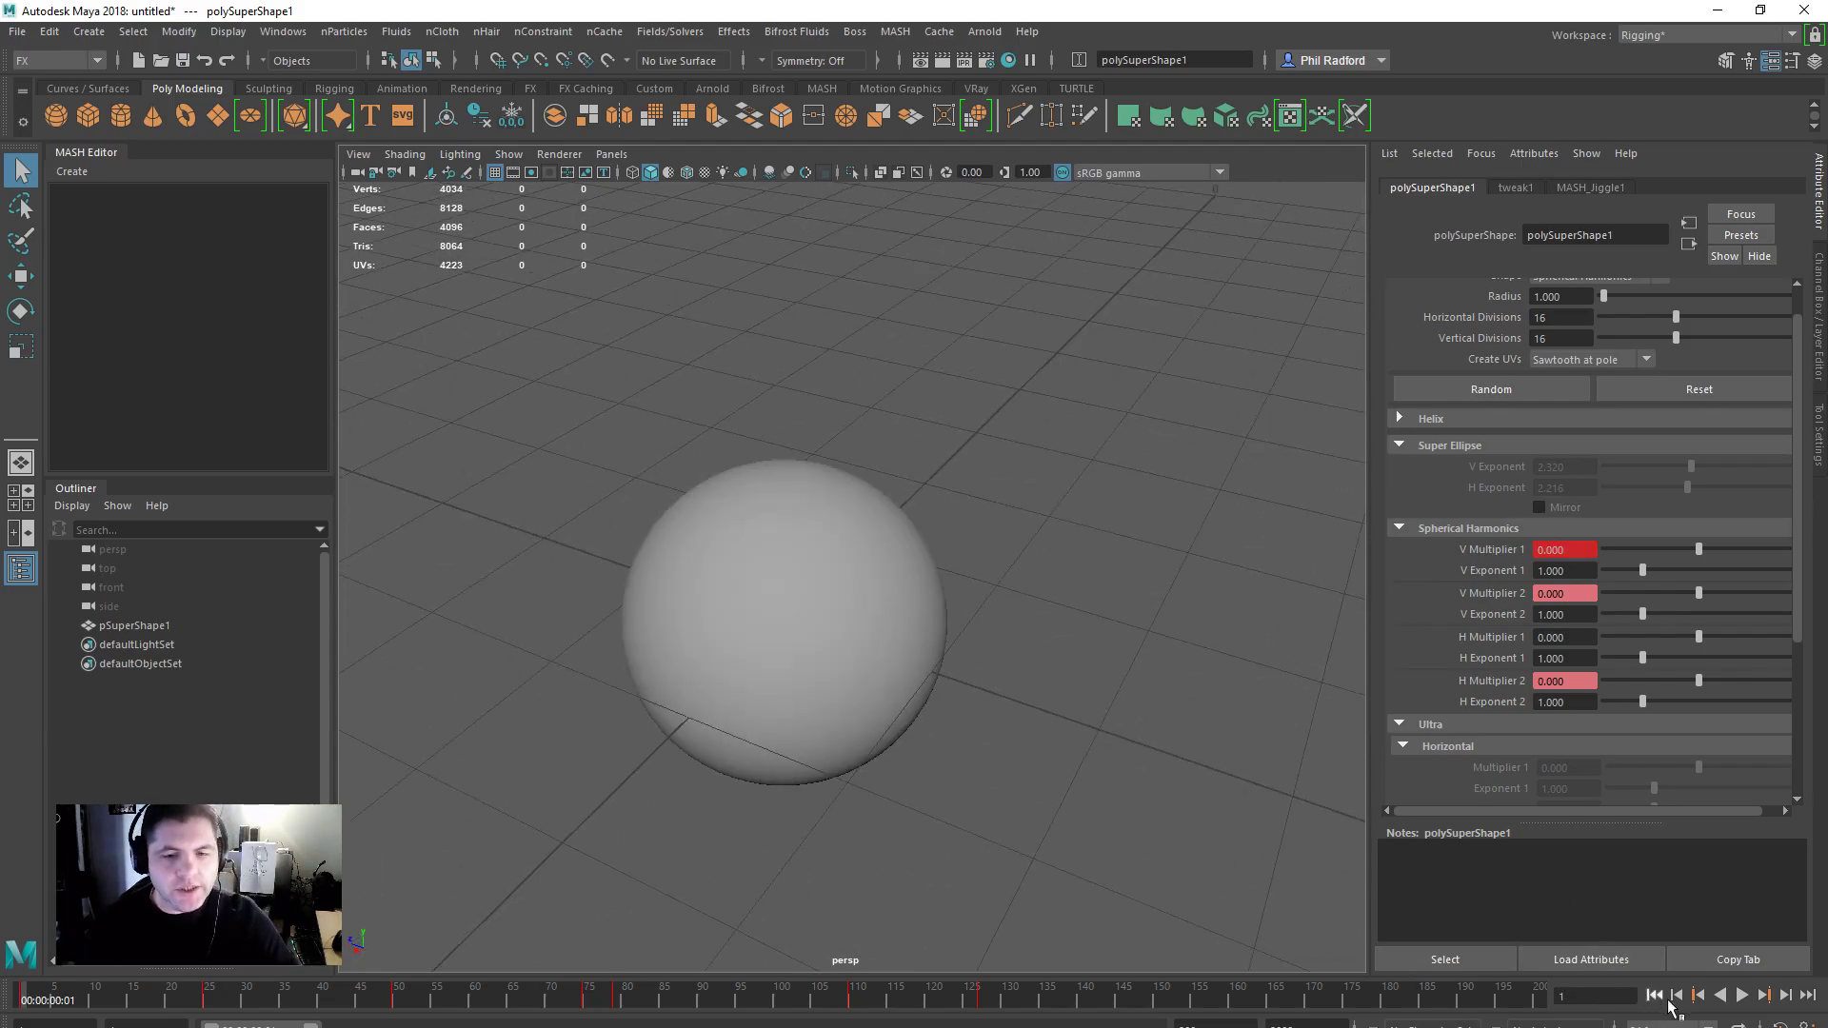
pyautogui.click(1742, 995)
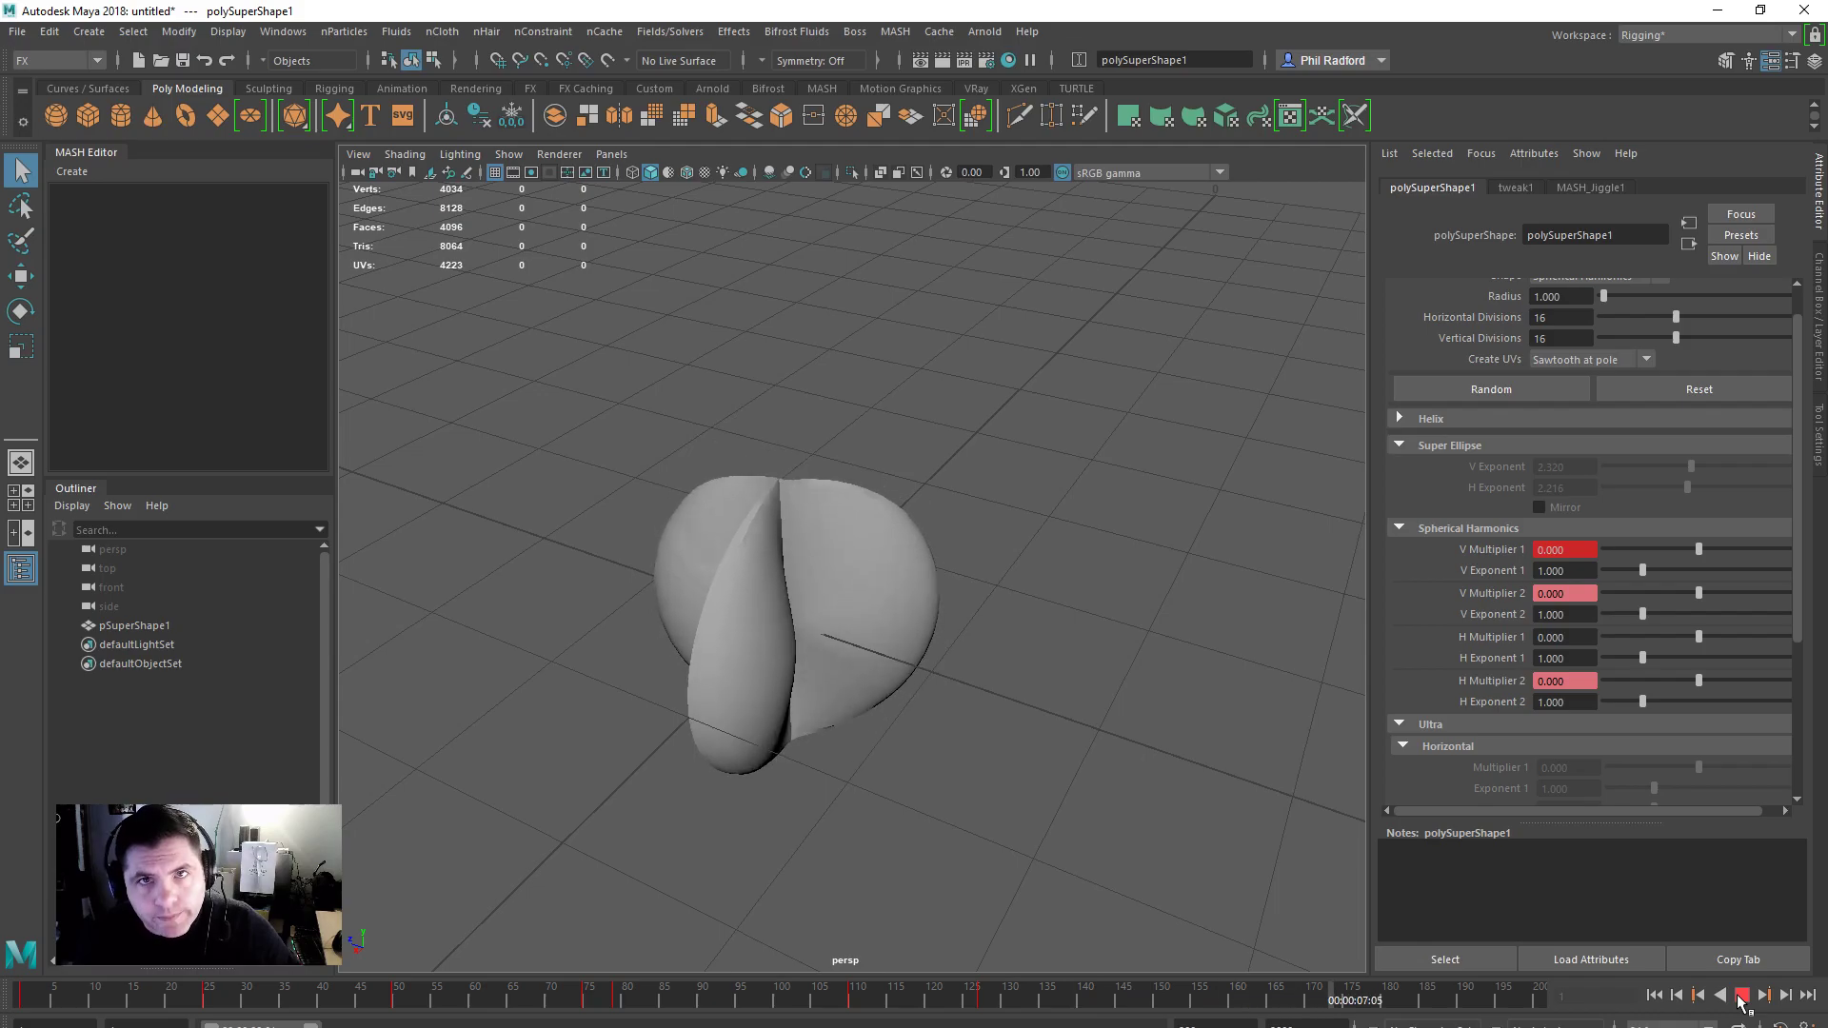
pyautogui.click(1741, 996)
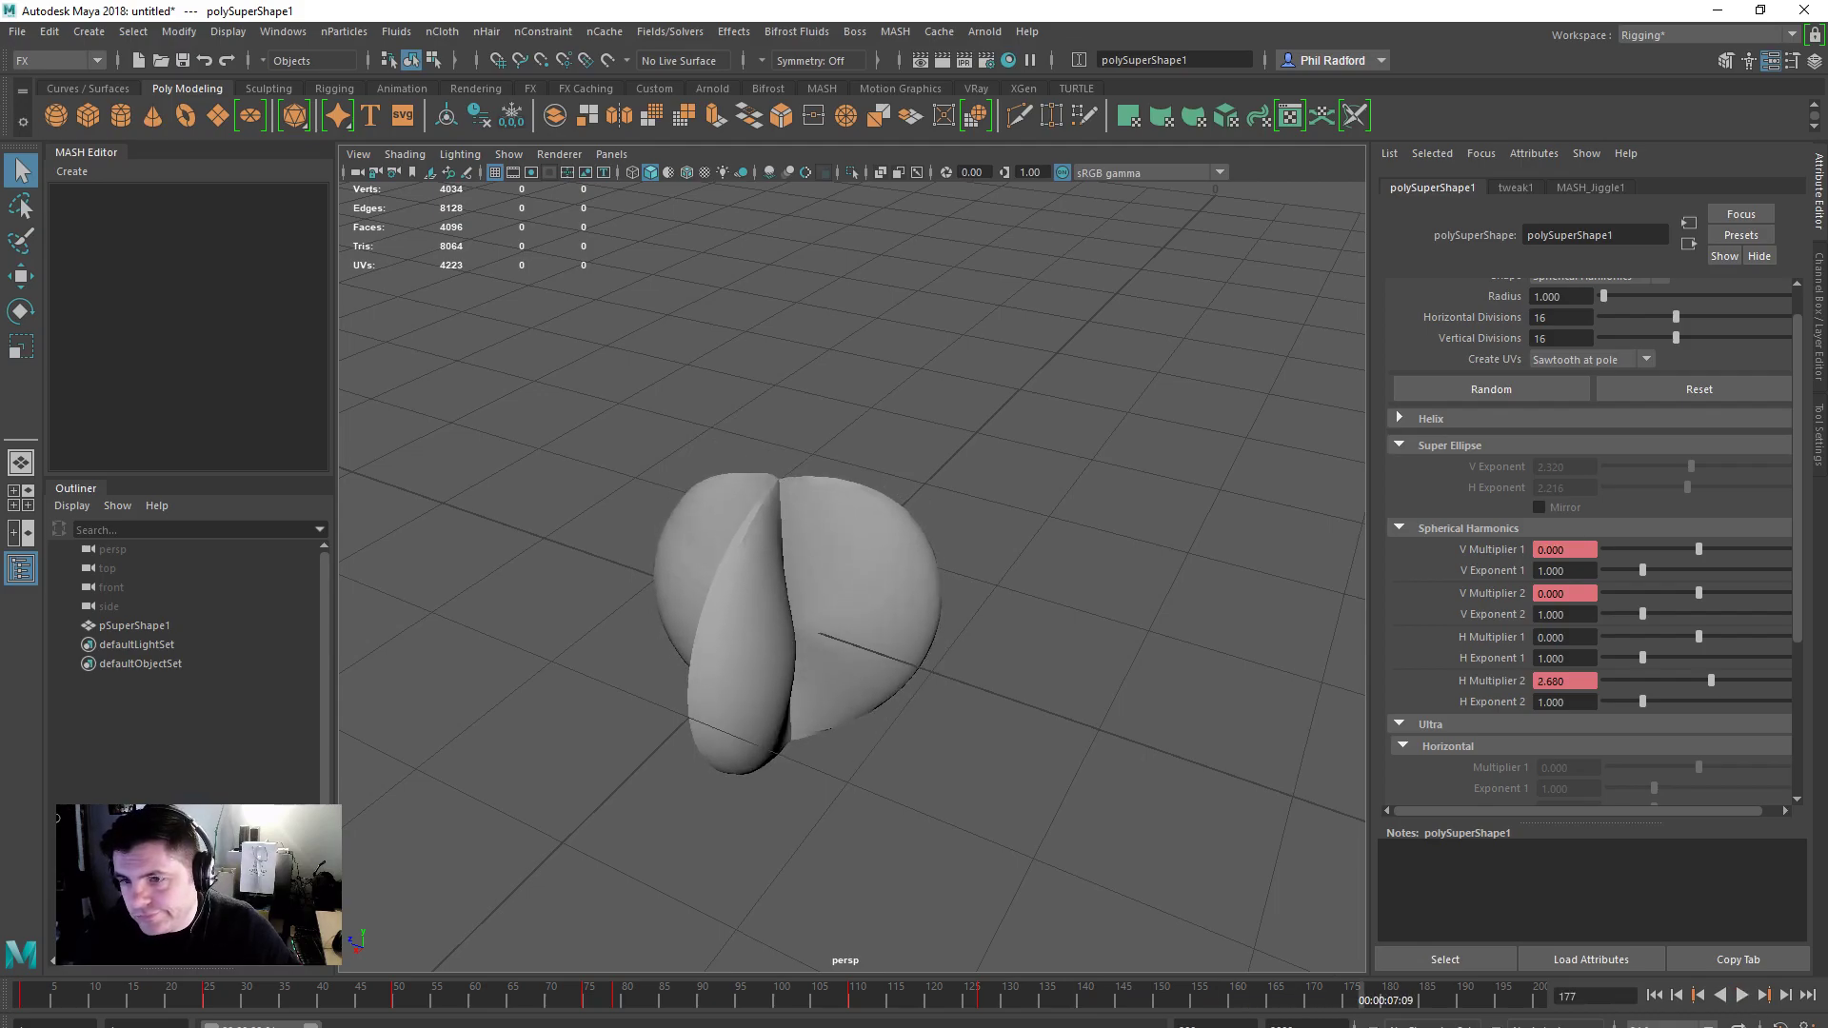